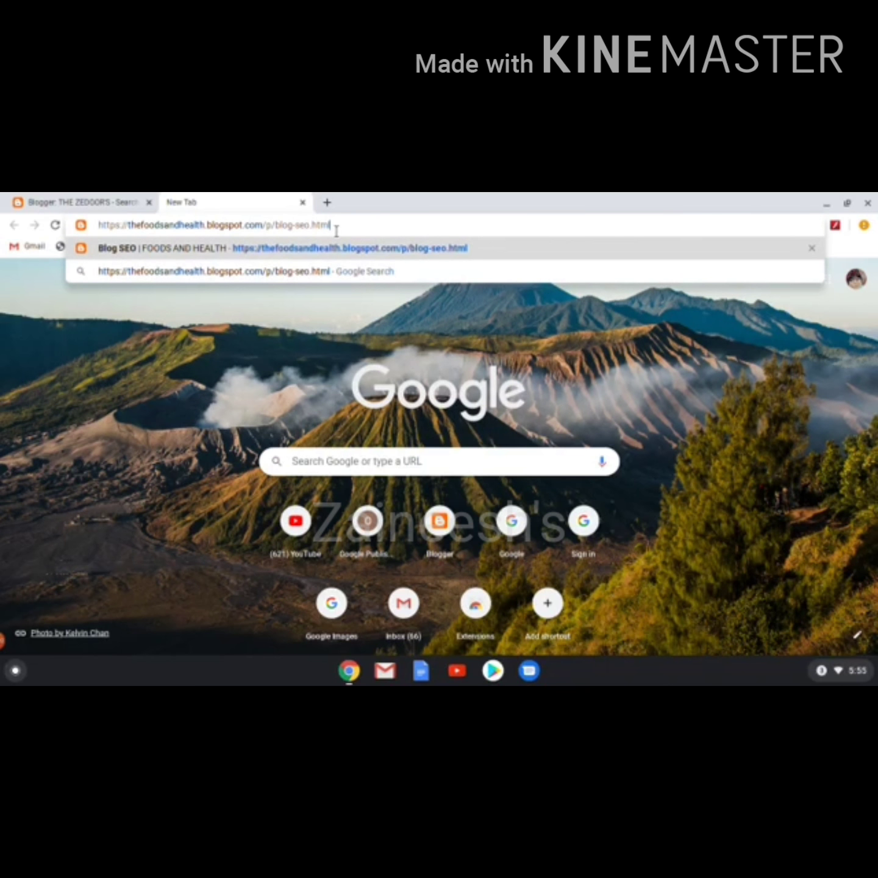
Load thefoodsandhealth.blogspot.com/p/blog-seo.html and follow its meta label section's "Click Here" link to the Meta Tag Generator Tool form.
{"action": "key", "text": "Return"}
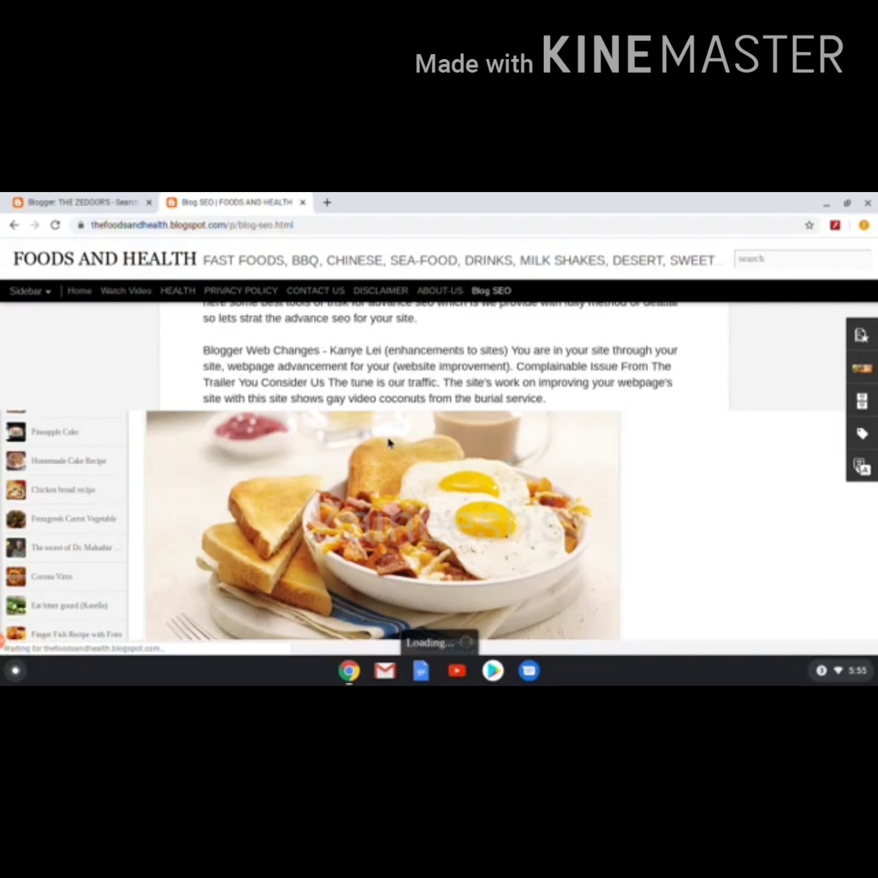
{"action": "scroll", "coordinate": [376, 473], "scroll_direction": "down", "scroll_amount": 4}
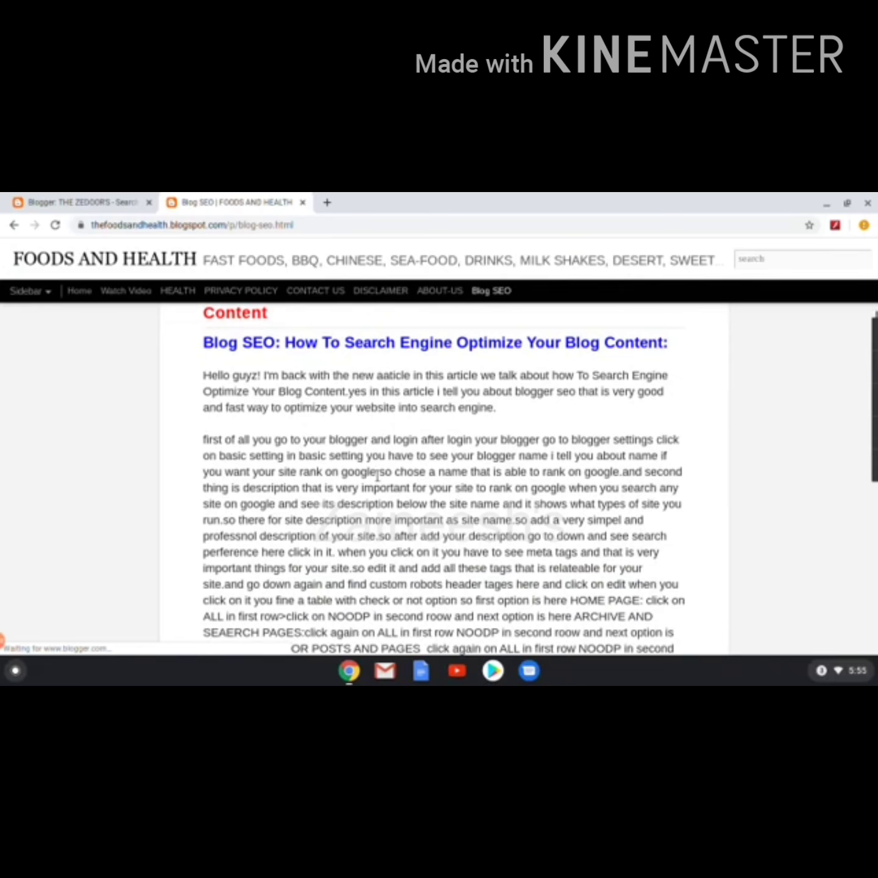
{"action": "scroll", "coordinate": [377, 475], "scroll_direction": "down", "scroll_amount": 8}
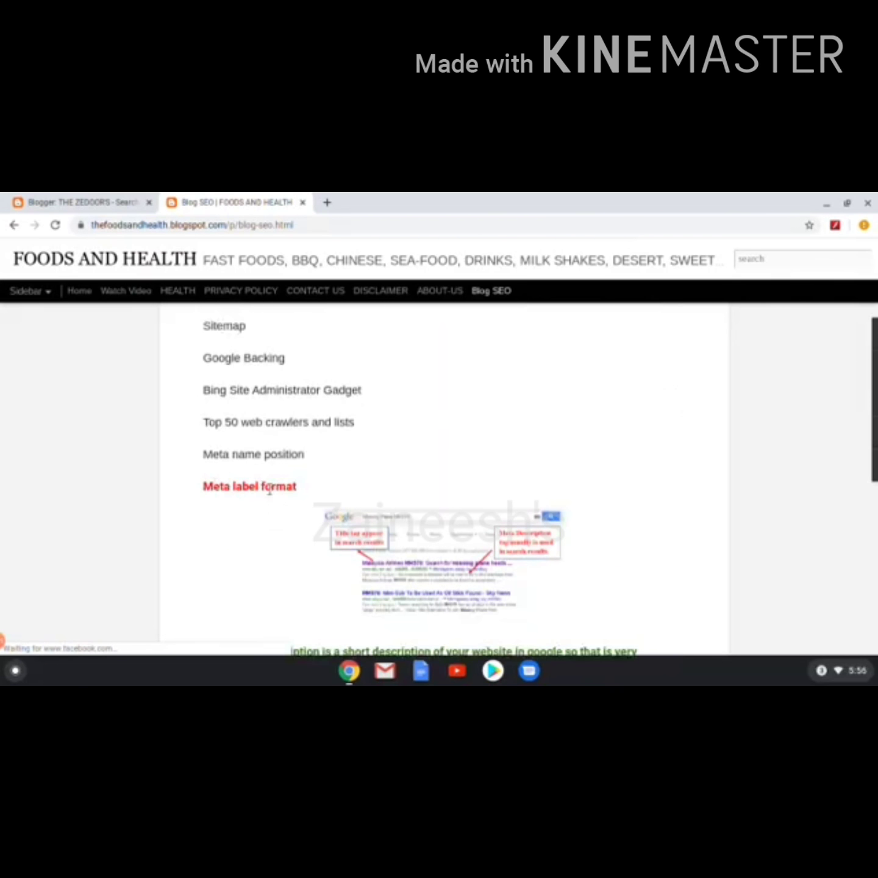
{"action": "scroll", "coordinate": [268, 488], "scroll_direction": "down", "scroll_amount": 2}
{"action": "scroll", "coordinate": [272, 494], "scroll_direction": "down", "scroll_amount": 4}
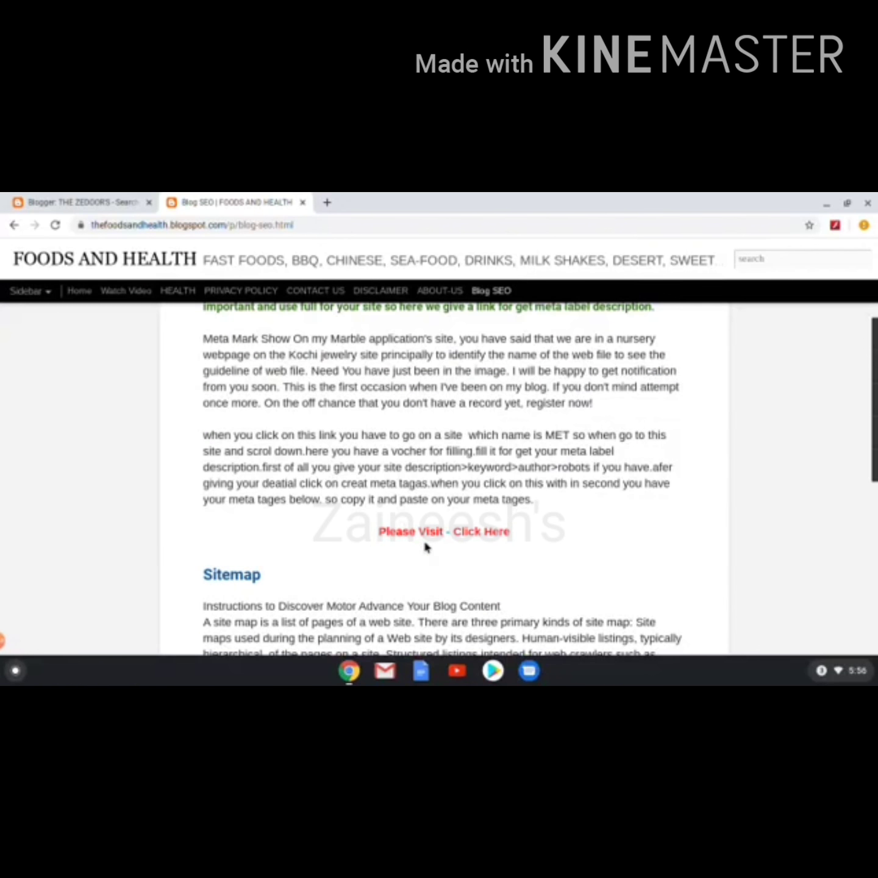
{"action": "left_click", "coordinate": [490, 533]}
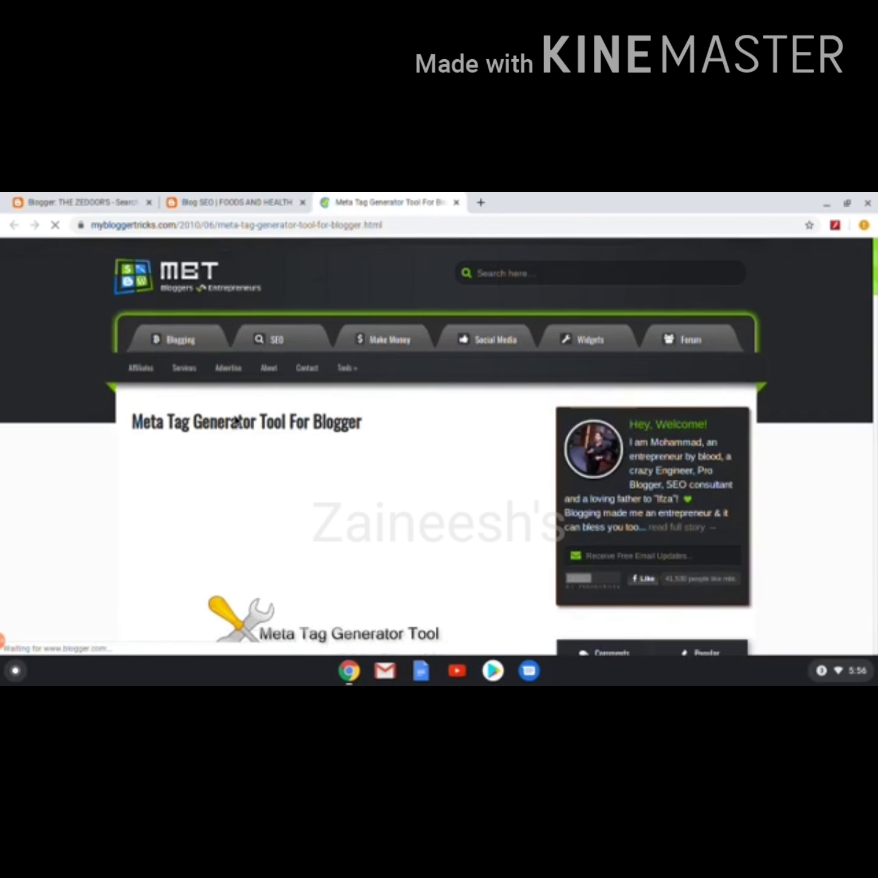
{"action": "scroll", "coordinate": [235, 417], "scroll_direction": "down", "scroll_amount": 7}
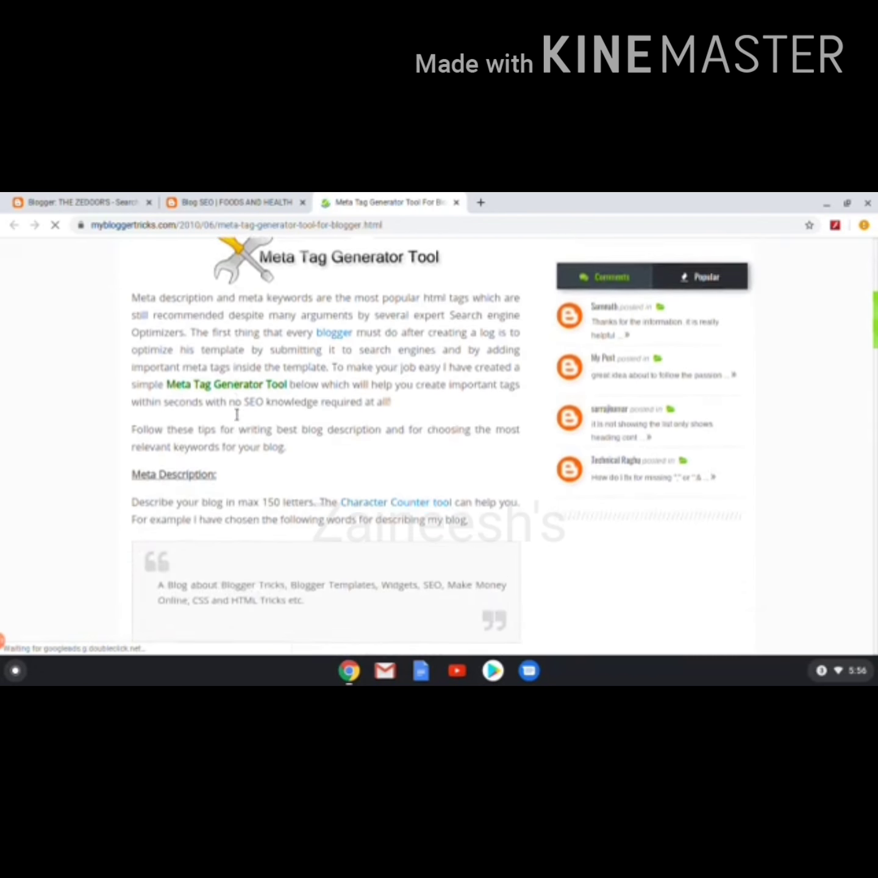
{"action": "scroll", "coordinate": [237, 415], "scroll_direction": "down", "scroll_amount": 10}
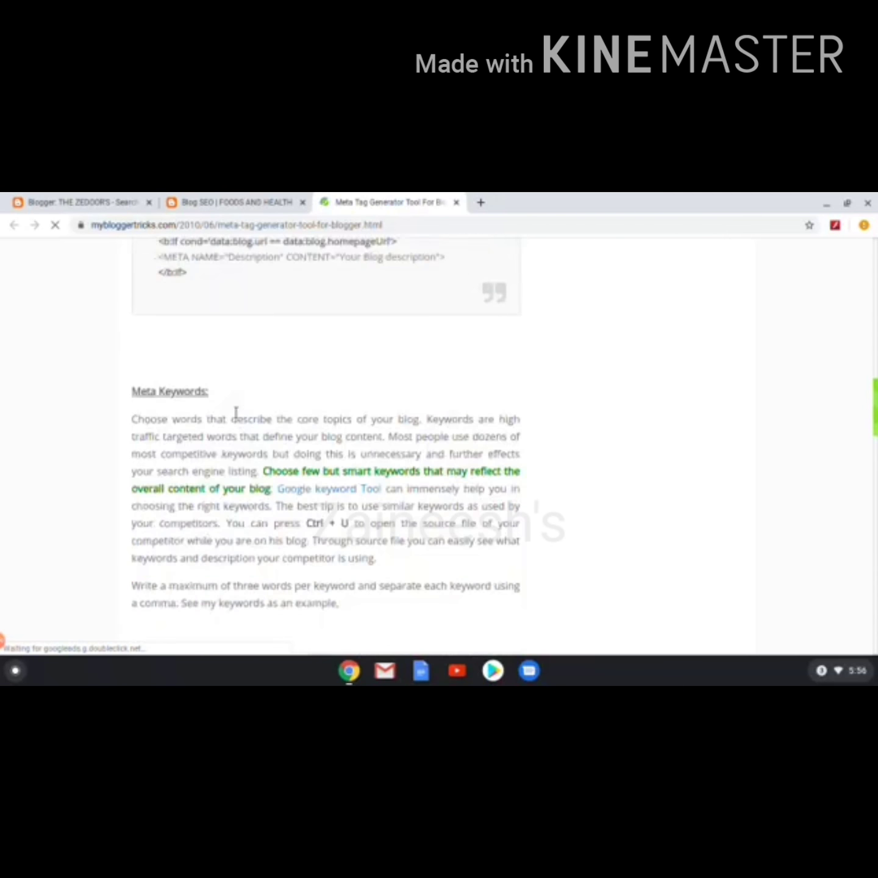
{"action": "scroll", "coordinate": [236, 414], "scroll_direction": "down", "scroll_amount": 9}
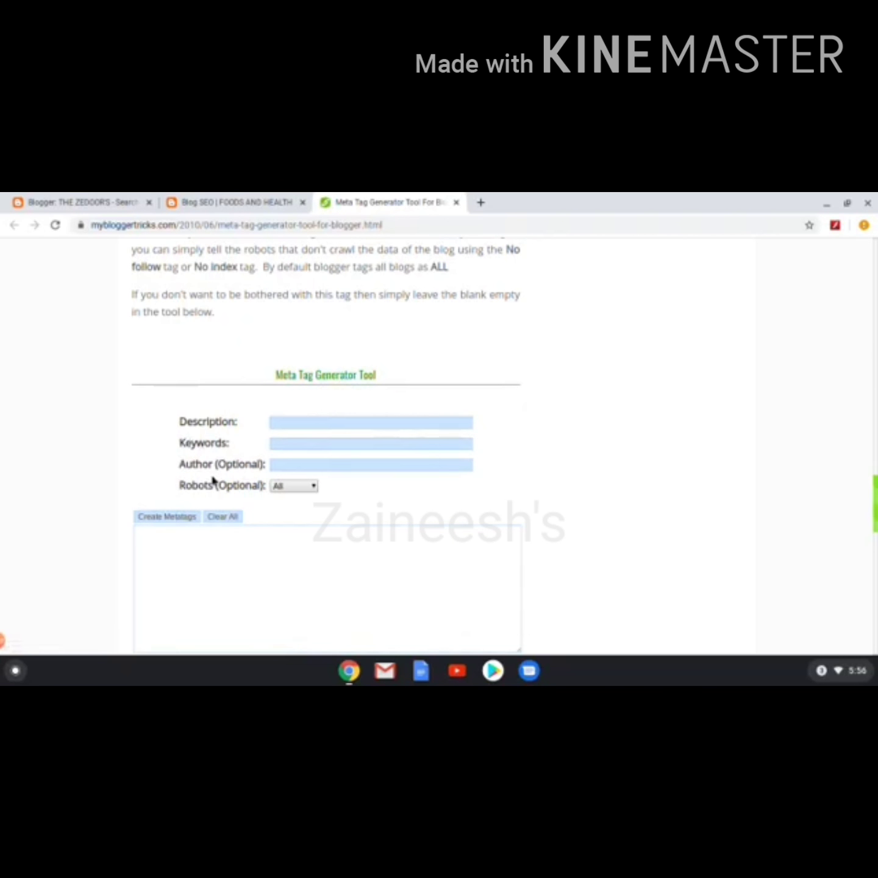
{"action": "left_click", "coordinate": [282, 417]}
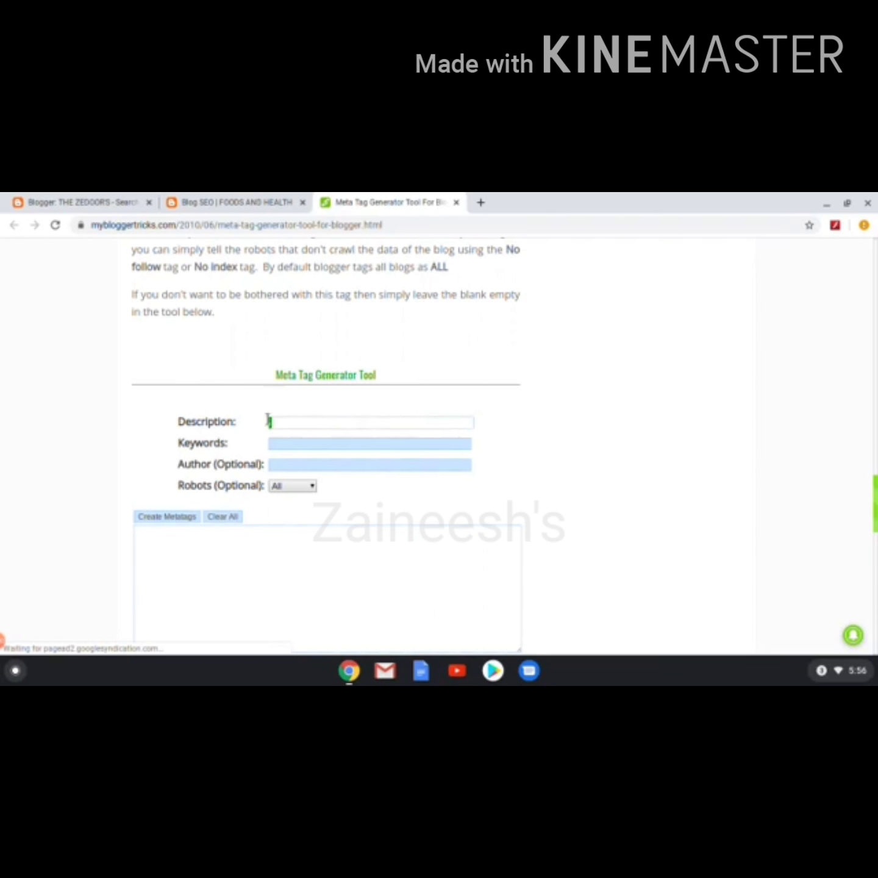
{"action": "left_click", "coordinate": [199, 410]}
Copy the meta tag description "Online shopping place..." from the blog's search preferences in Blogger and save the setting.
{"action": "left_click", "coordinate": [117, 203]}
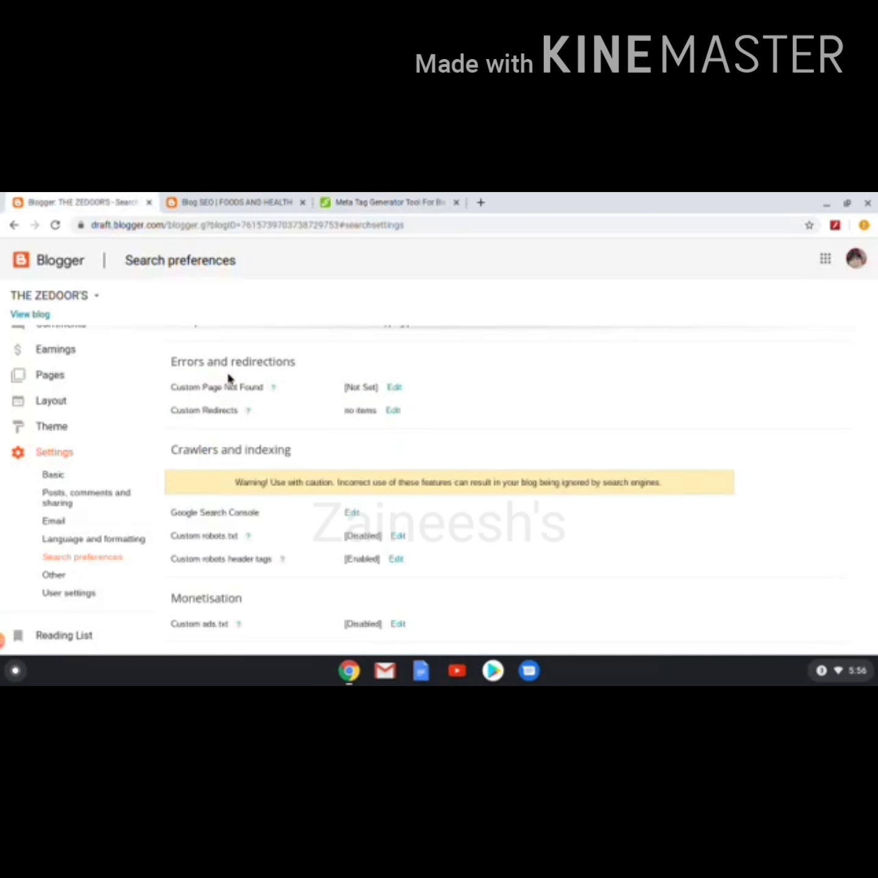
{"action": "scroll", "coordinate": [251, 388], "scroll_direction": "up", "scroll_amount": 1}
{"action": "scroll", "coordinate": [251, 389], "scroll_direction": "up", "scroll_amount": 1}
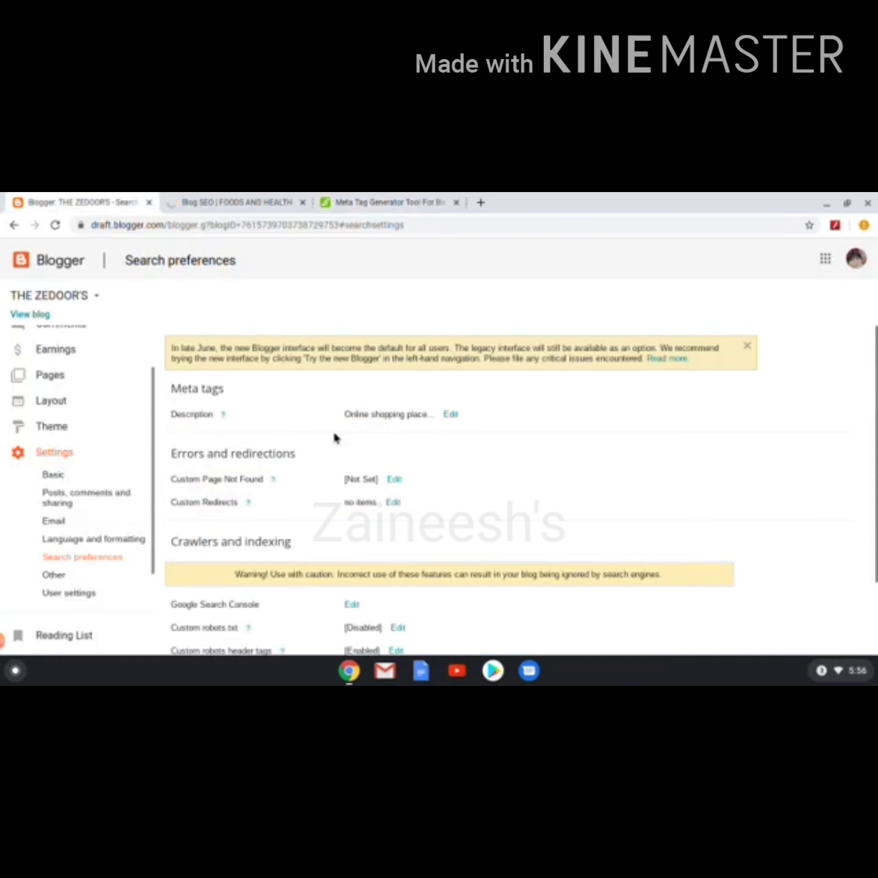
{"action": "left_click", "coordinate": [450, 414]}
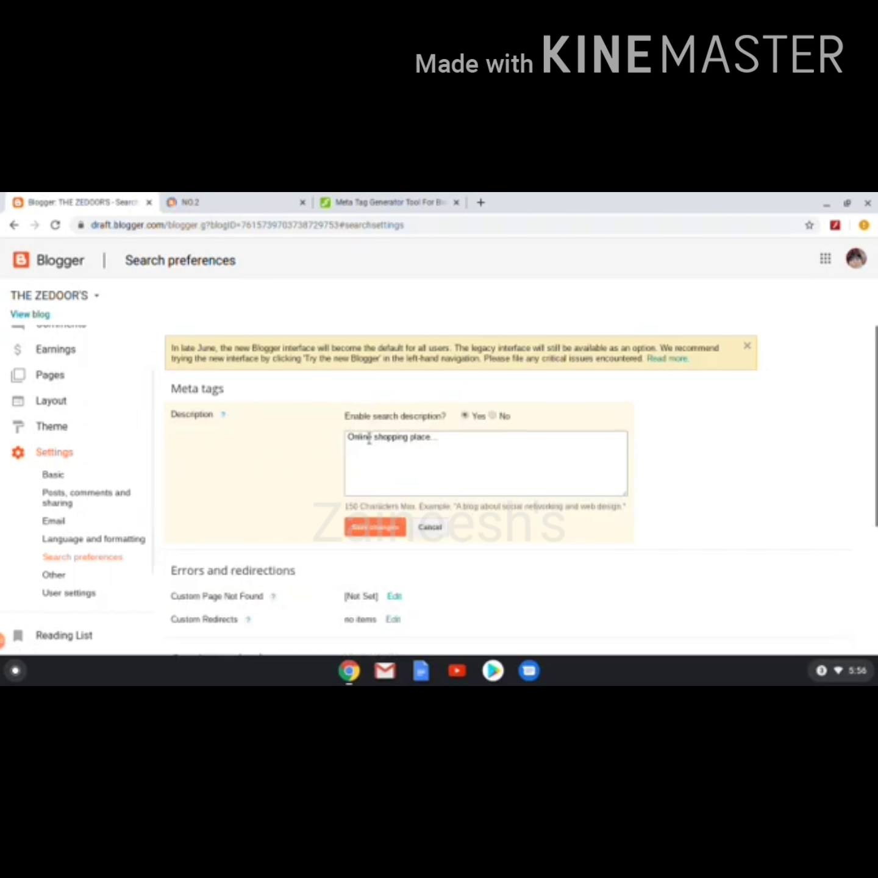
{"action": "left_click_drag", "start_coordinate": [348, 436], "coordinate": [439, 436]}
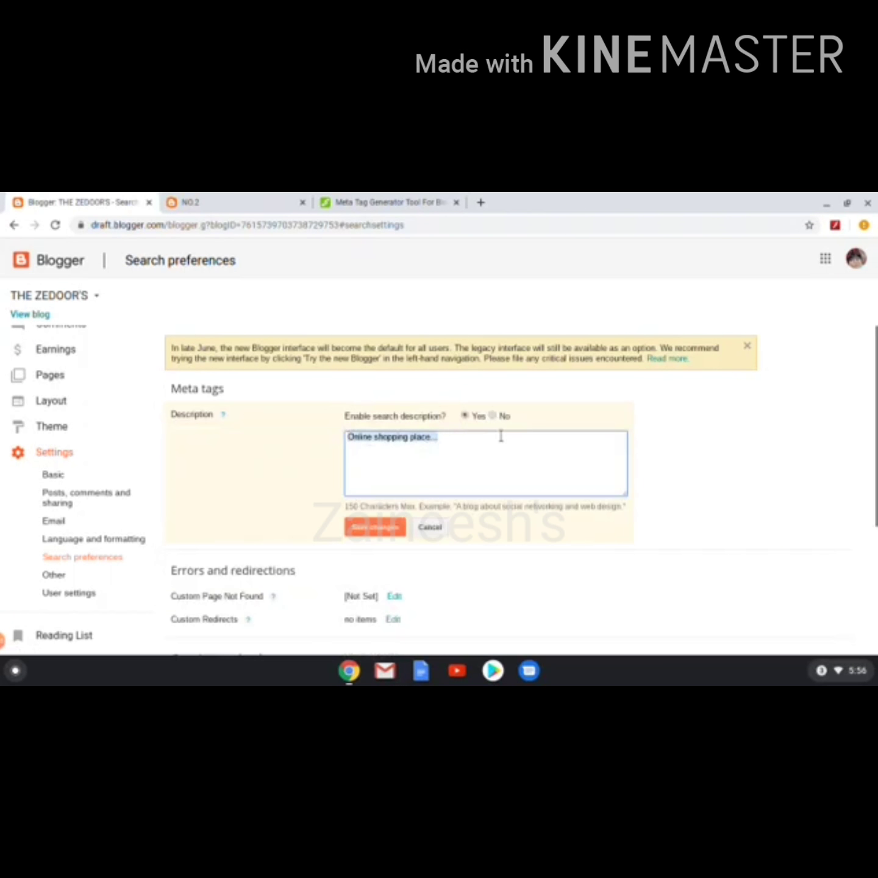
{"action": "right_click", "coordinate": [406, 434]}
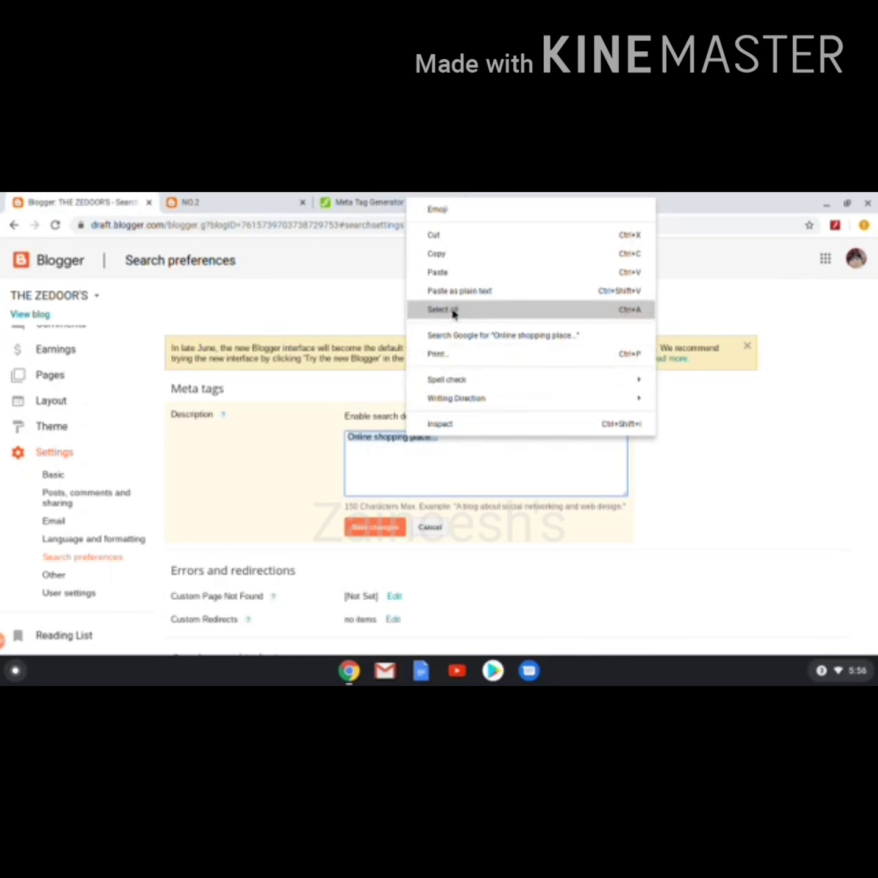
{"action": "left_click", "coordinate": [447, 255]}
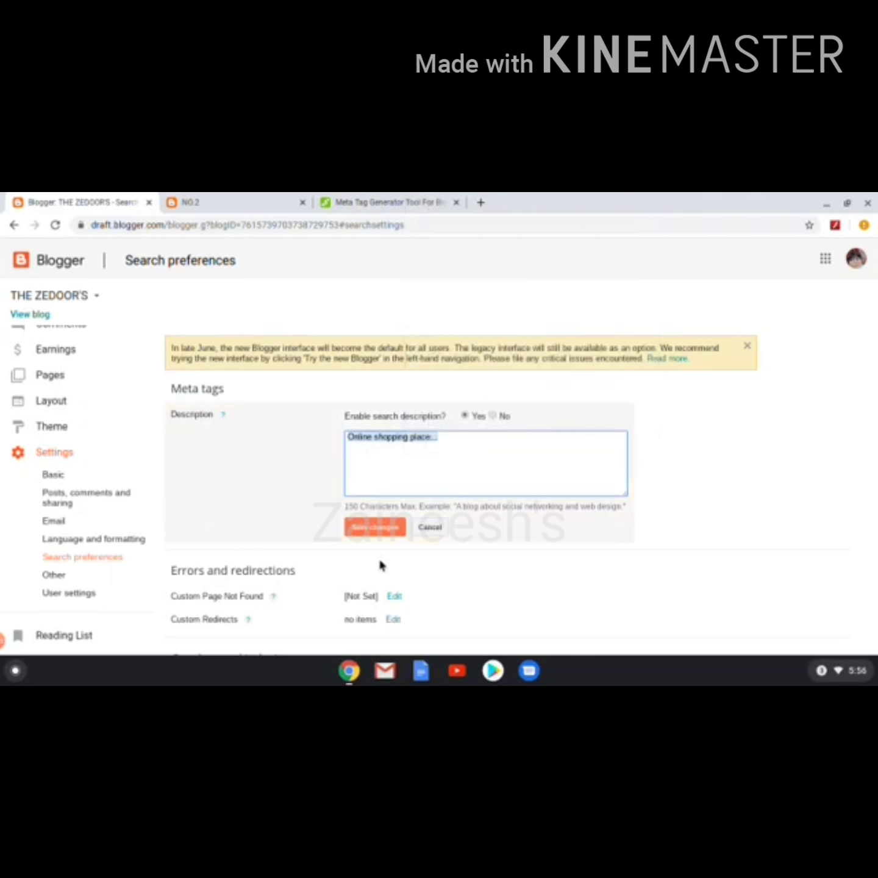
{"action": "left_click", "coordinate": [376, 529]}
Paste the copied text "Online shopping place..." as both the Description and the Keywords in the Meta Tag Generator Tool.
{"action": "left_click", "coordinate": [377, 202]}
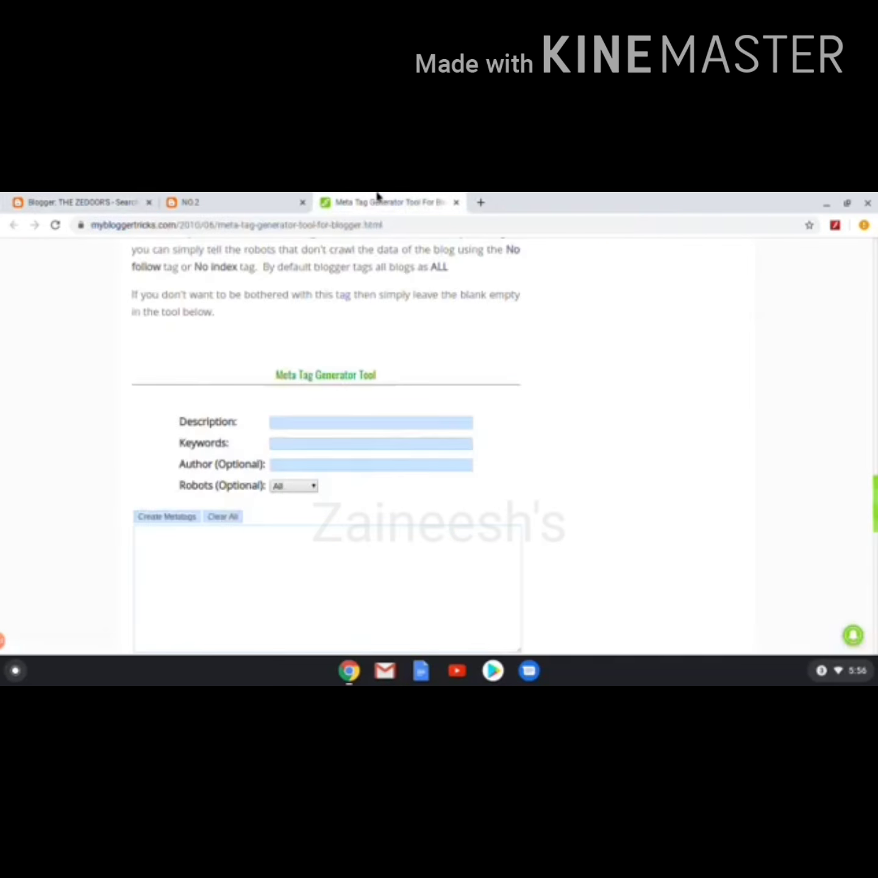
{"action": "left_click", "coordinate": [286, 422]}
{"action": "right_click", "coordinate": [286, 422]}
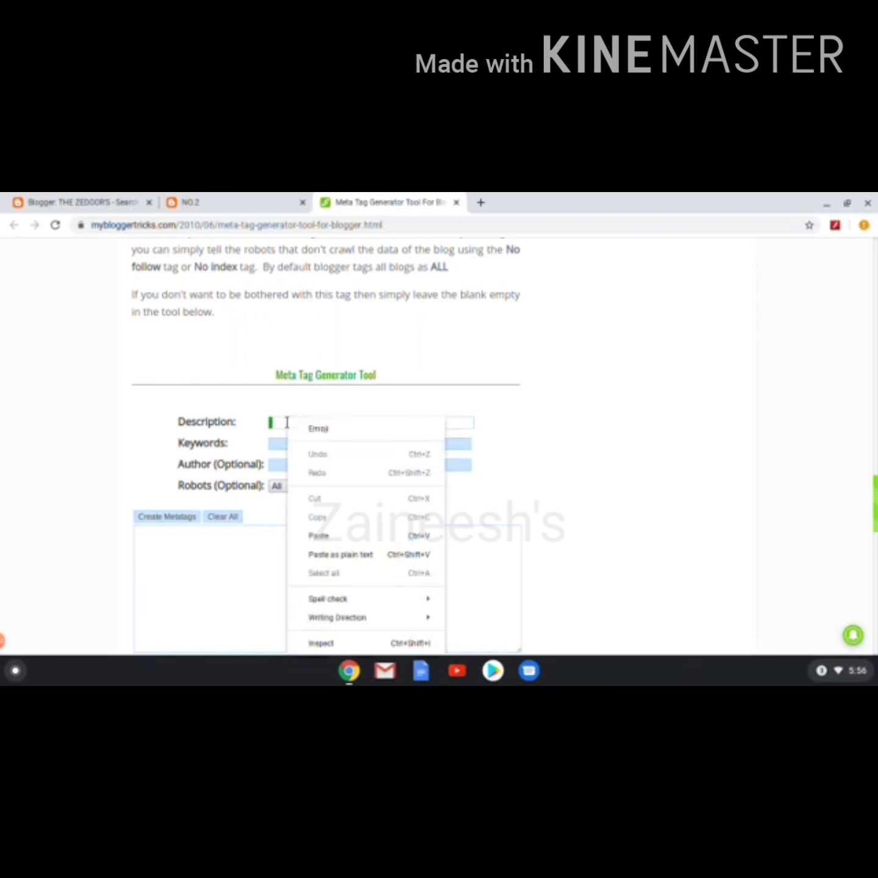
{"action": "left_click", "coordinate": [314, 534]}
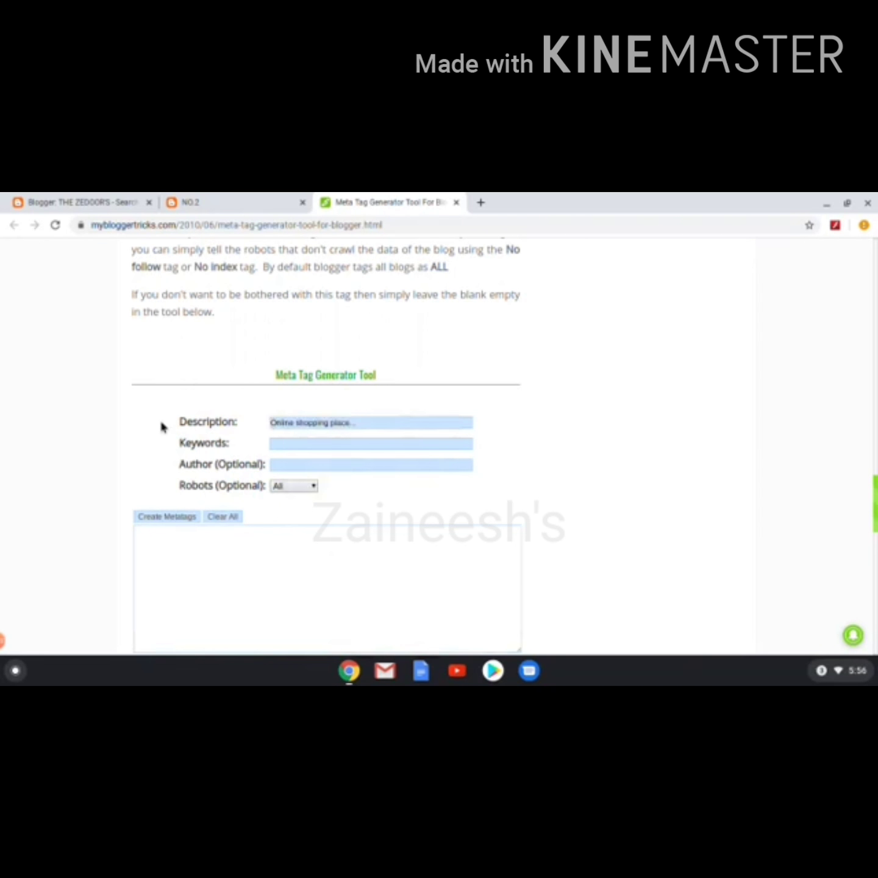
{"action": "left_click", "coordinate": [278, 441]}
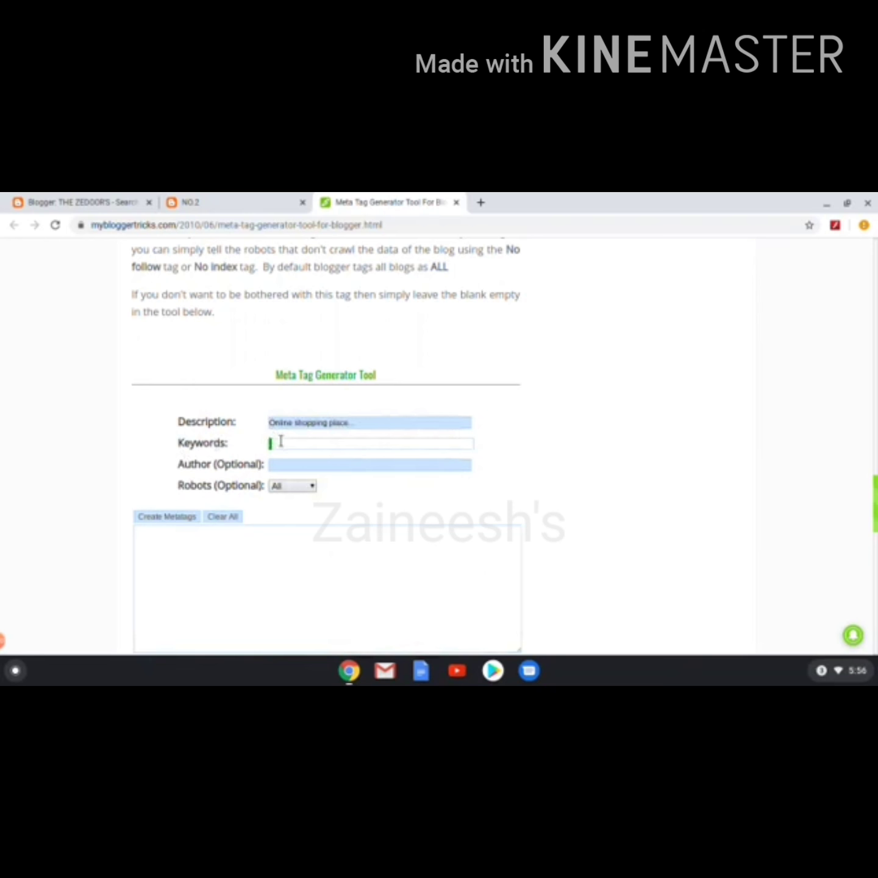
{"action": "right_click", "coordinate": [282, 444]}
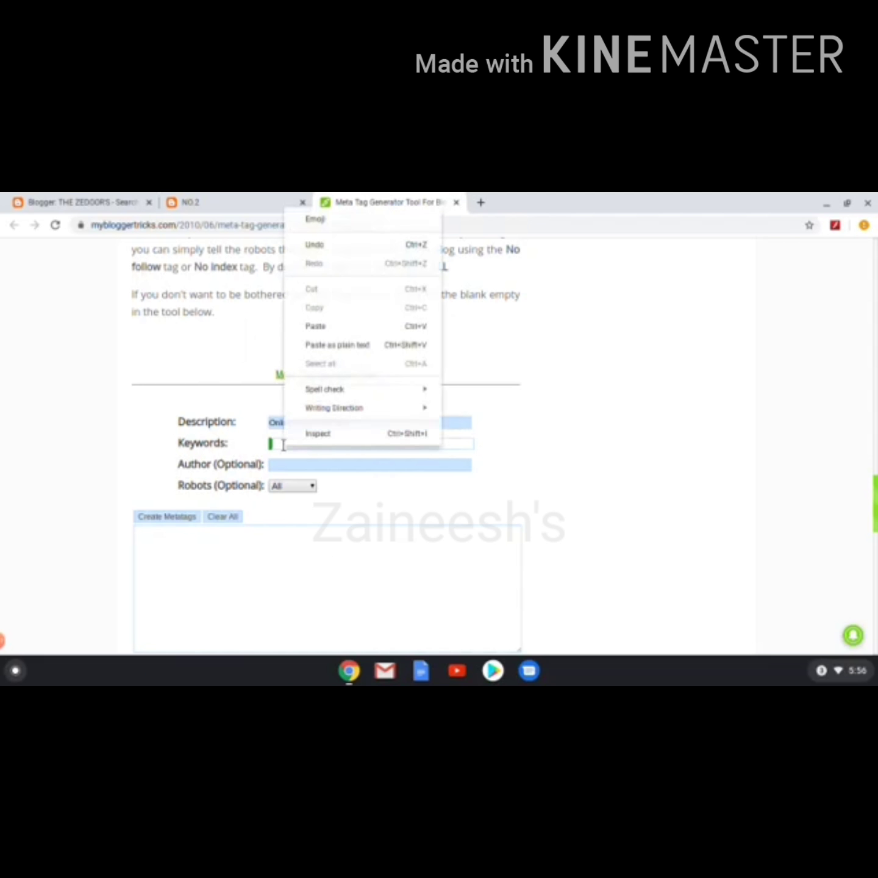
{"action": "left_click", "coordinate": [325, 326]}
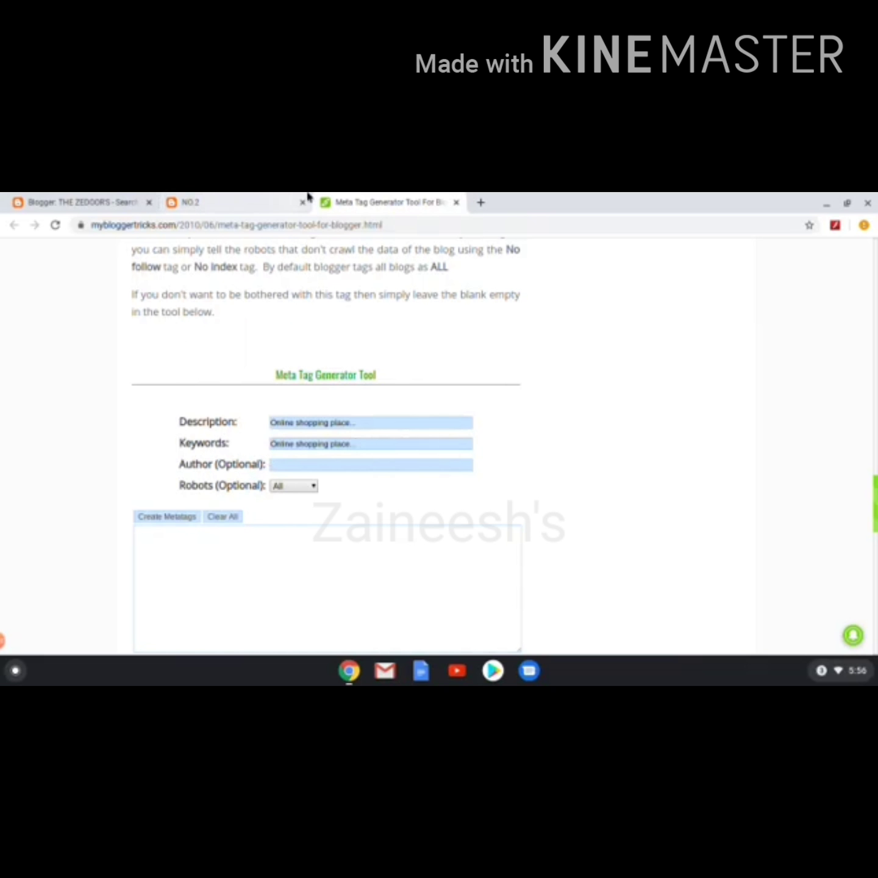
Copy the blog title "THE ZEDOOR'S" from Blogger's basic settings and save the title setting.
{"action": "left_click", "coordinate": [105, 206]}
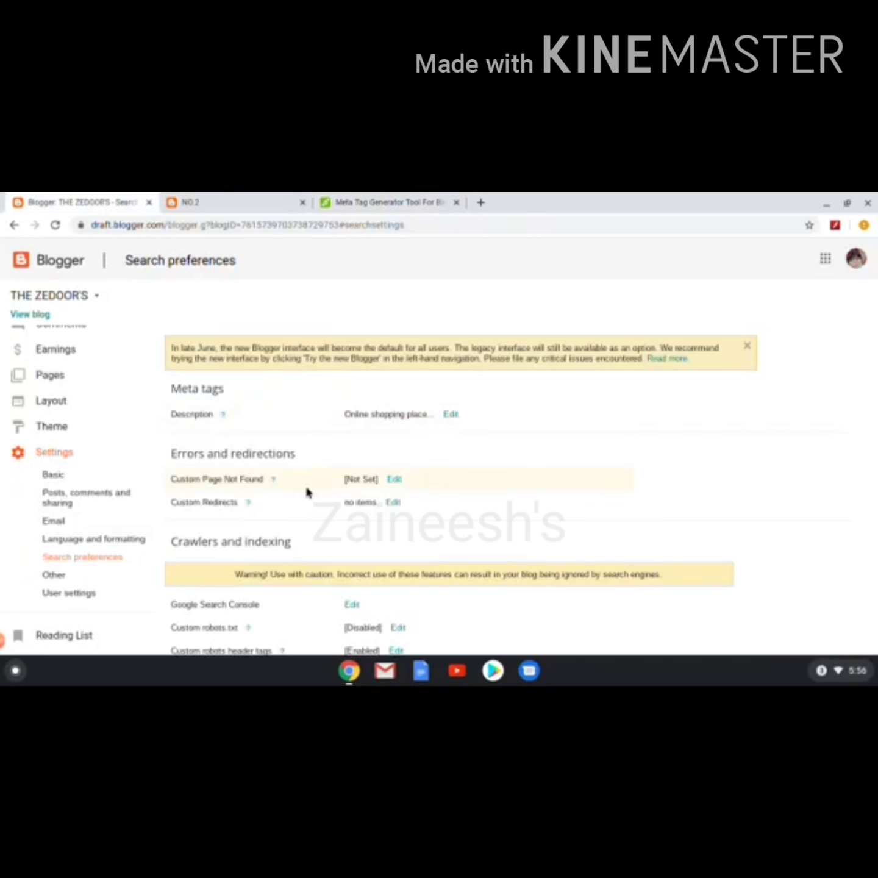
{"action": "left_click", "coordinate": [53, 474]}
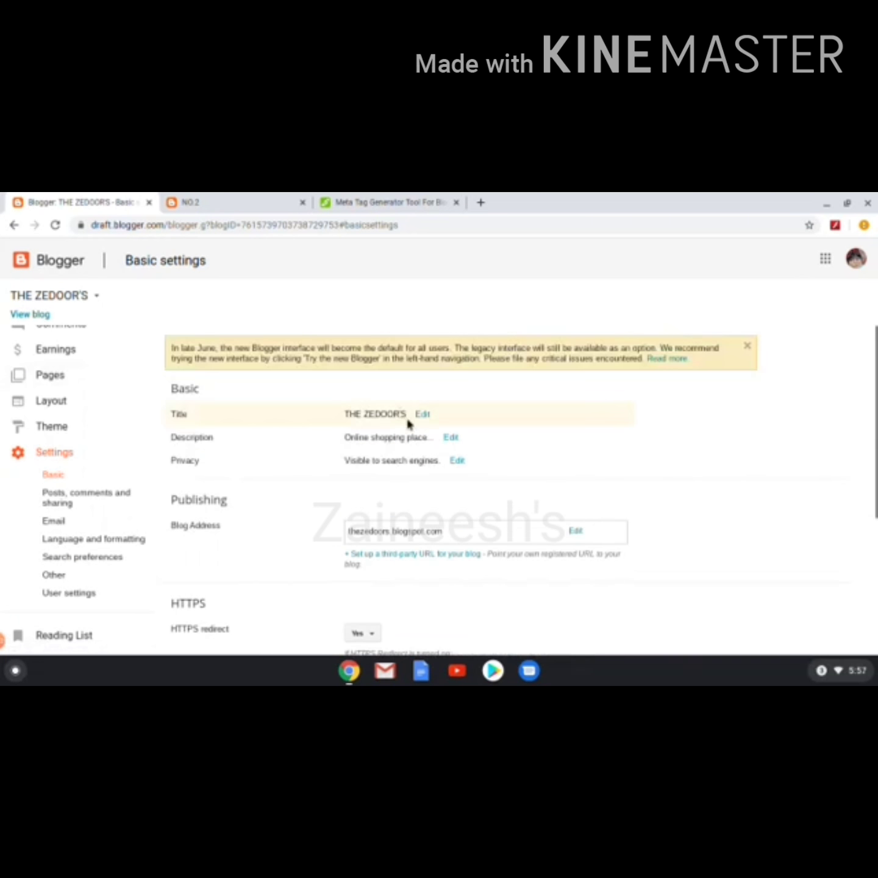
{"action": "left_click", "coordinate": [422, 414]}
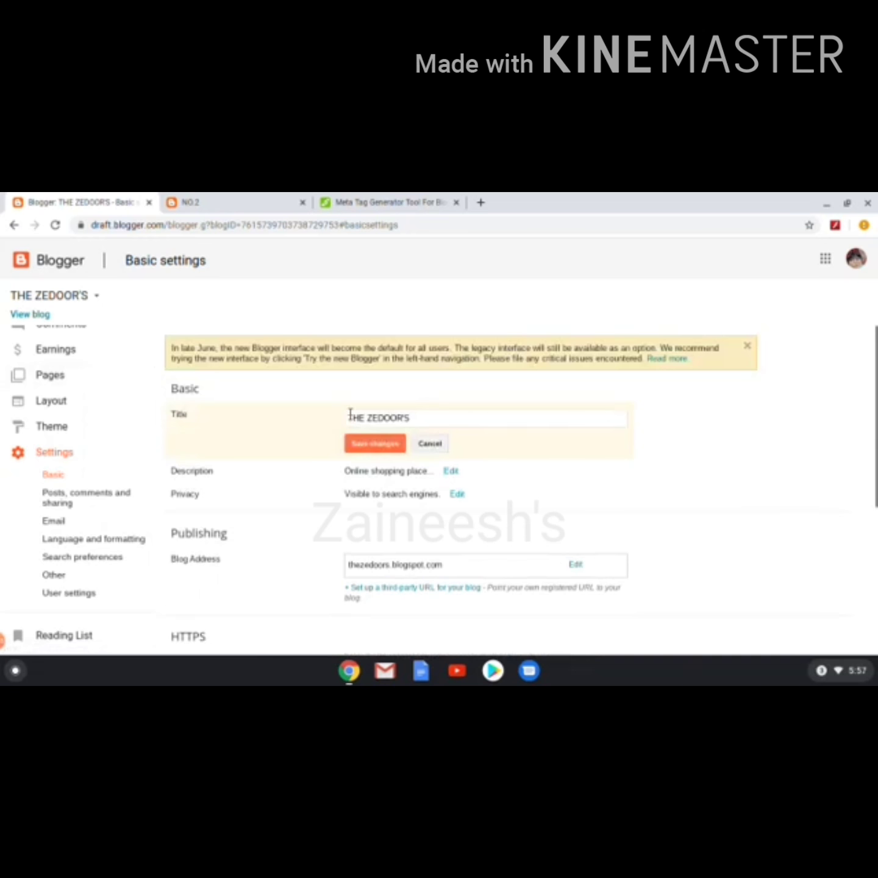
{"action": "left_click_drag", "start_coordinate": [347, 416], "coordinate": [434, 415]}
{"action": "key", "text": "ctrl+c"}
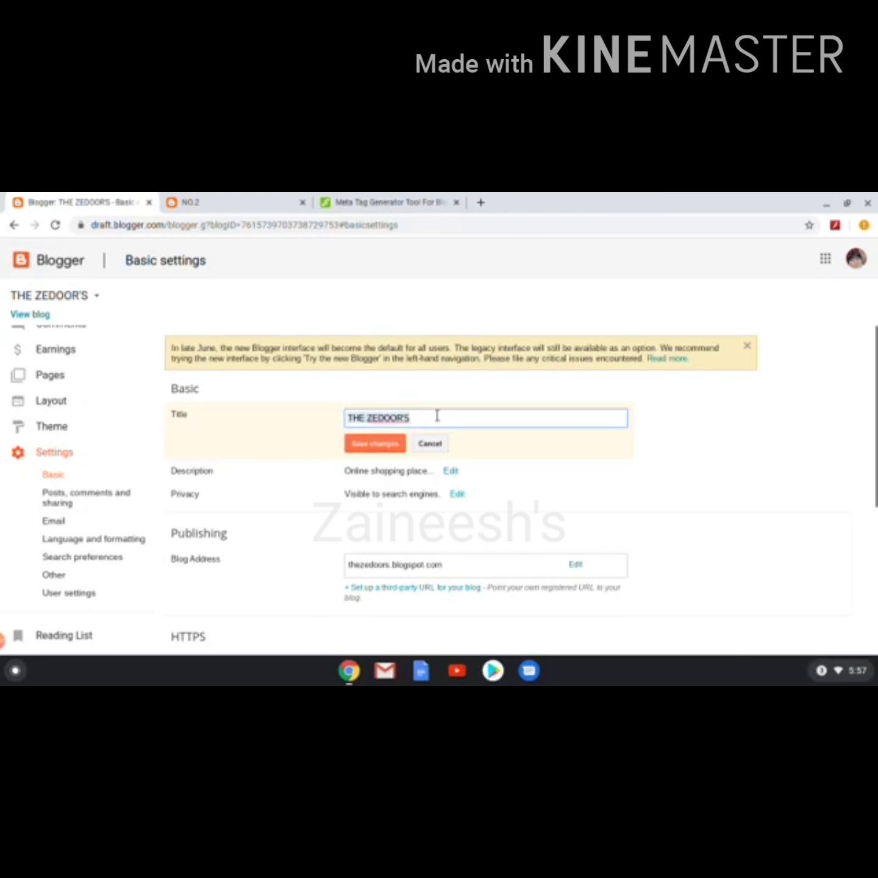
{"action": "right_click", "coordinate": [395, 423]}
{"action": "left_click", "coordinate": [427, 473]}
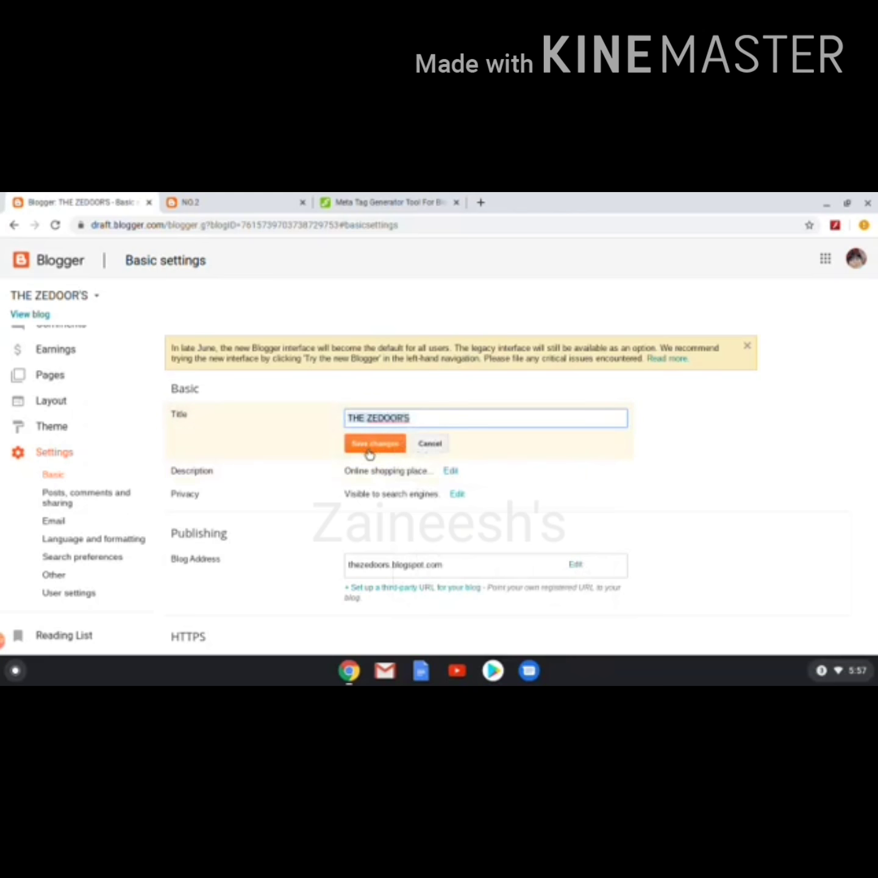
{"action": "left_click", "coordinate": [366, 441]}
Paste the blog title "THE ZEDOOR'S" as the Author in the Meta Tag Generator Tool.
{"action": "left_click", "coordinate": [365, 201]}
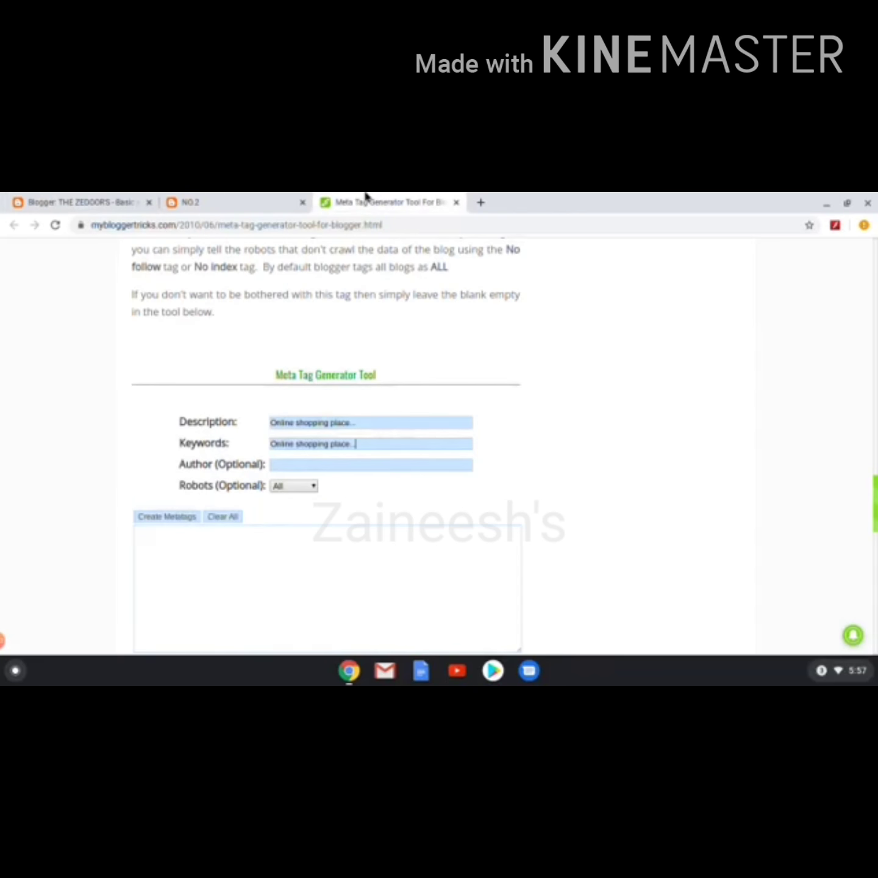
{"action": "left_click", "coordinate": [323, 465]}
{"action": "right_click", "coordinate": [323, 465]}
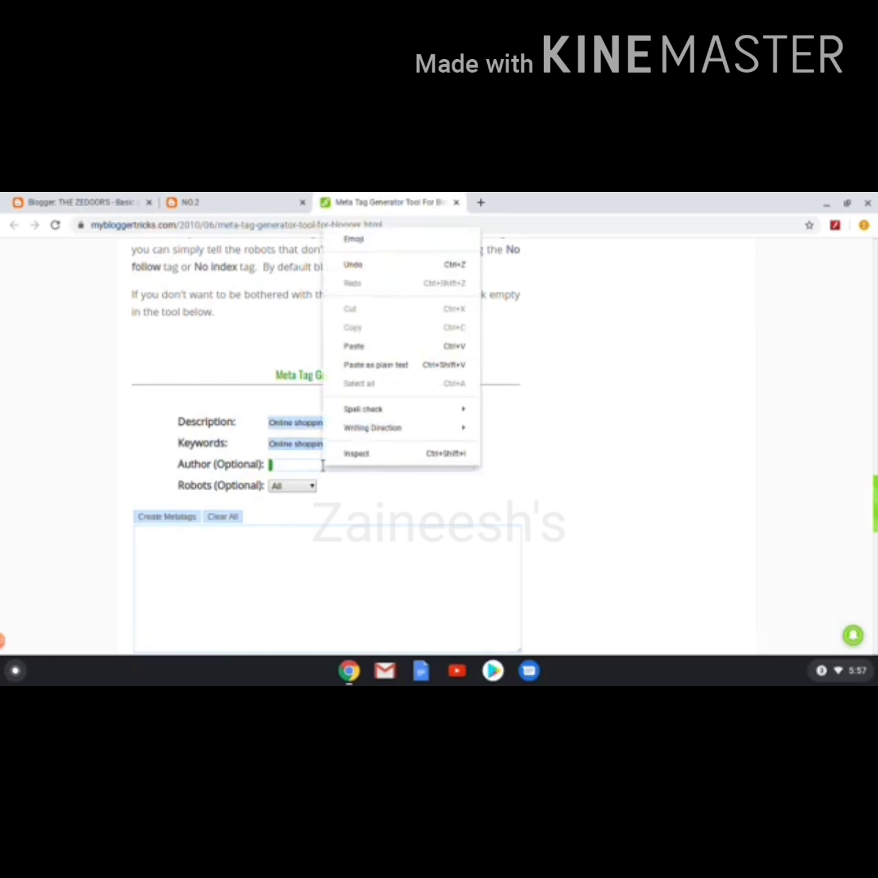
{"action": "left_click", "coordinate": [355, 347]}
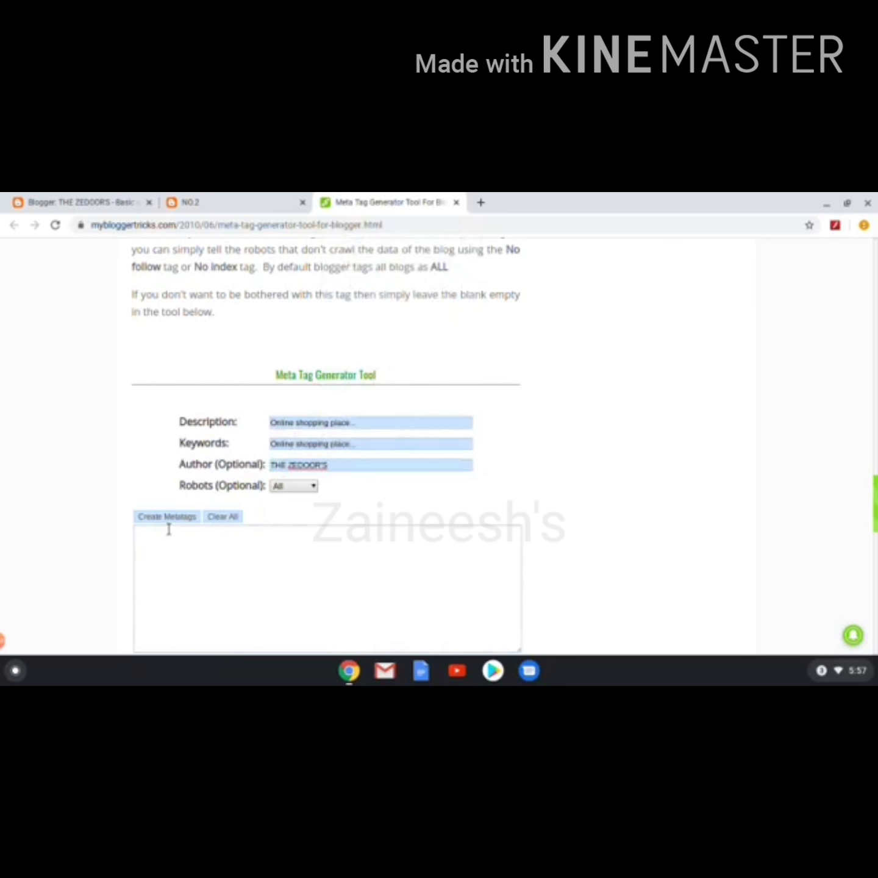
Create the meta tags from the completed form and confirm the generation.
{"action": "scroll", "coordinate": [172, 528], "scroll_direction": "down", "scroll_amount": 1}
{"action": "scroll", "coordinate": [173, 528], "scroll_direction": "down", "scroll_amount": 1}
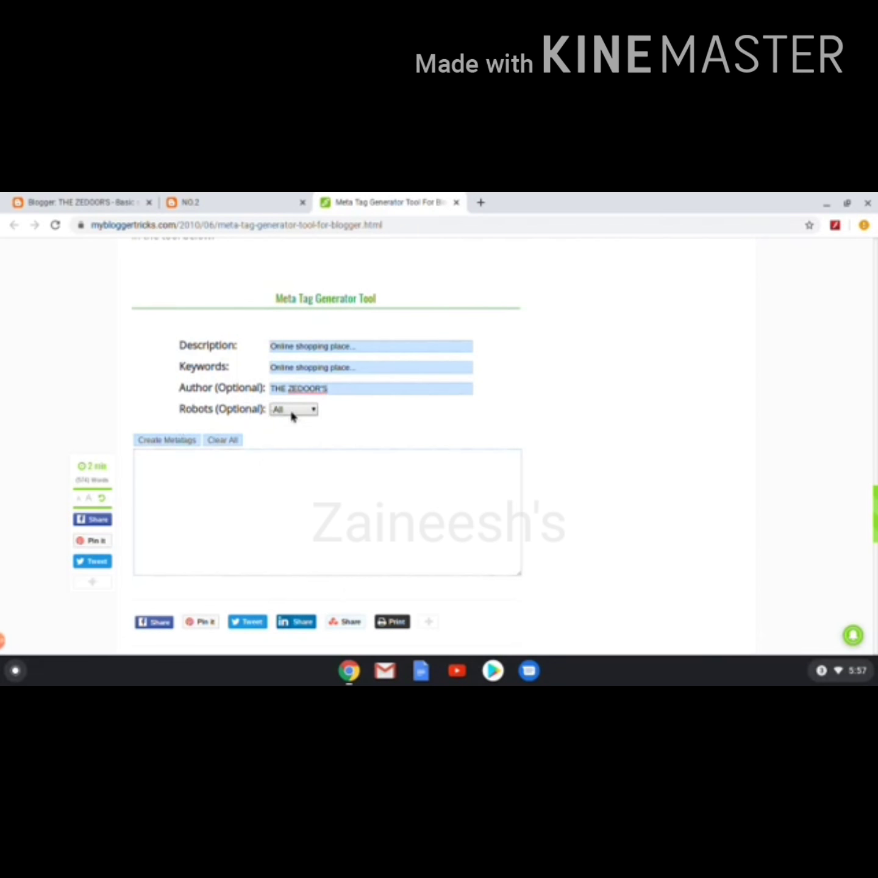
{"action": "left_click", "coordinate": [179, 441]}
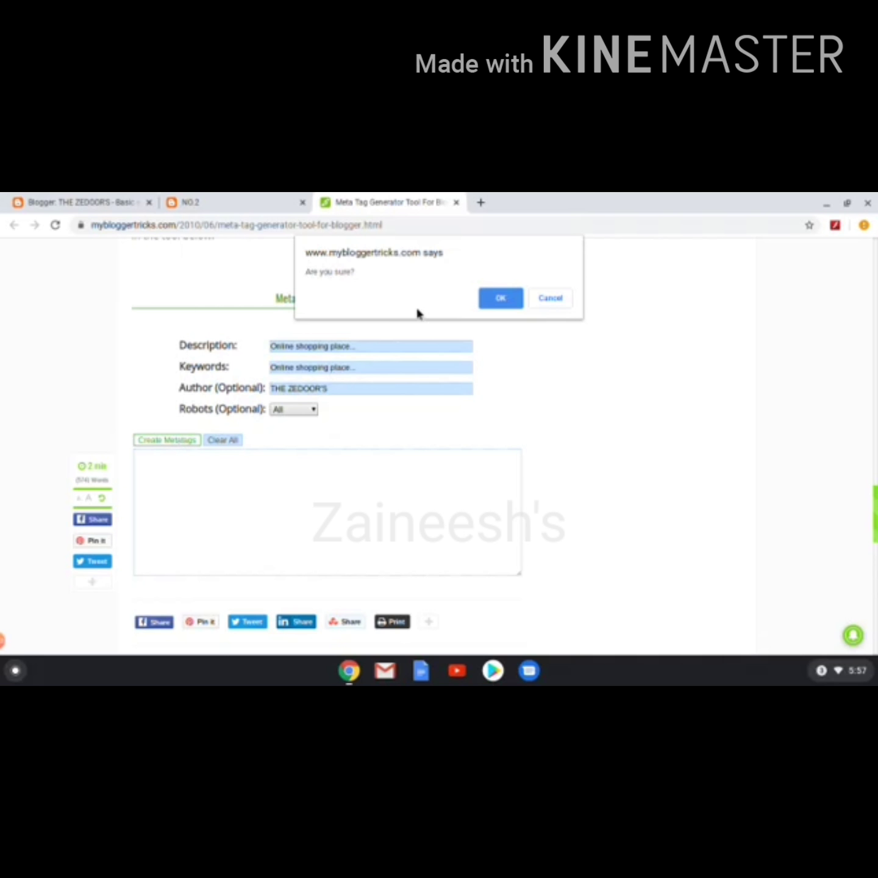
{"action": "left_click", "coordinate": [501, 299]}
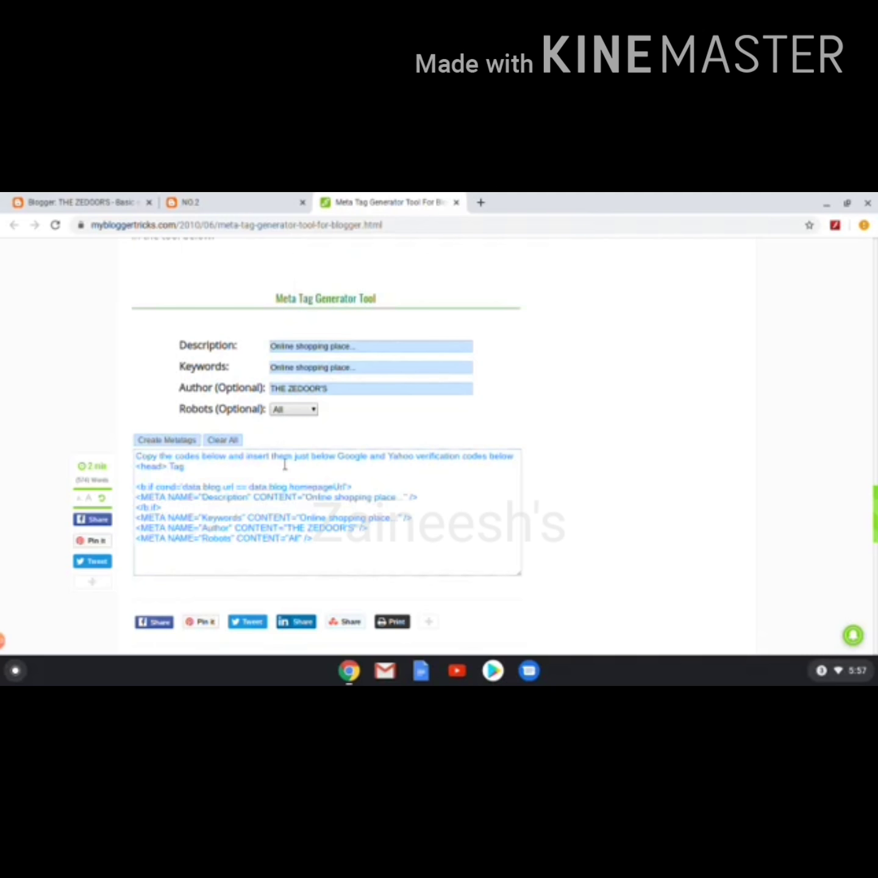
Copy the generated code from the opening b:if condition through the Robots META tag, excluding the instruction text above it.
{"action": "left_click", "coordinate": [134, 488]}
{"action": "left_click_drag", "start_coordinate": [135, 487], "coordinate": [324, 542]}
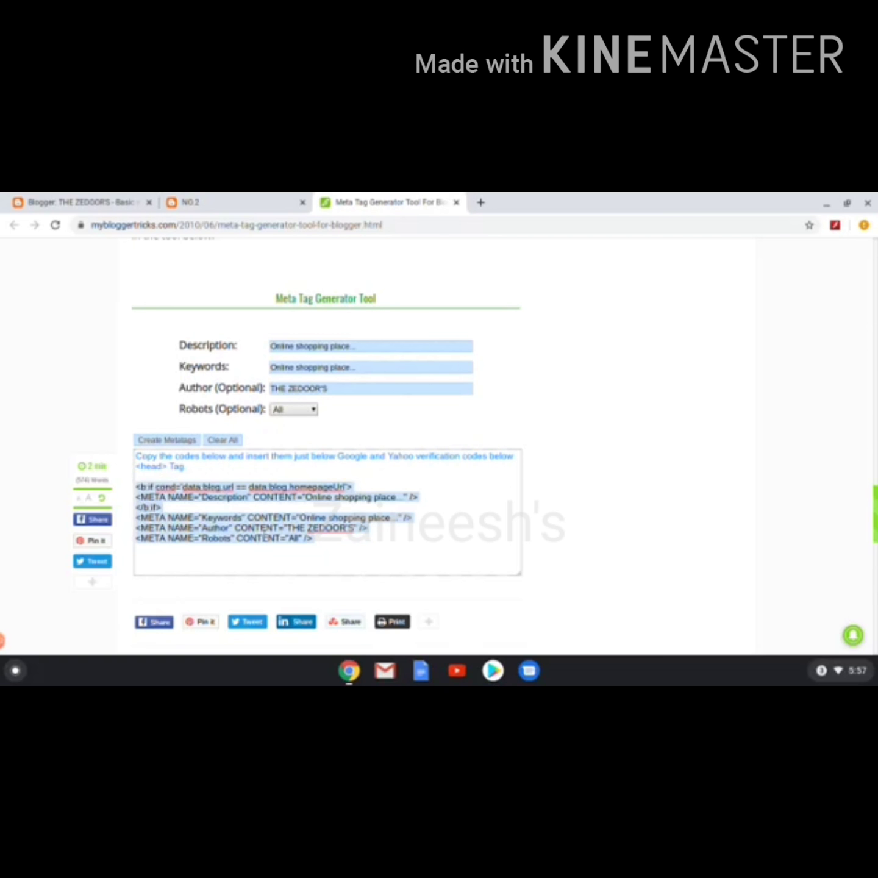
{"action": "right_click", "coordinate": [253, 519]}
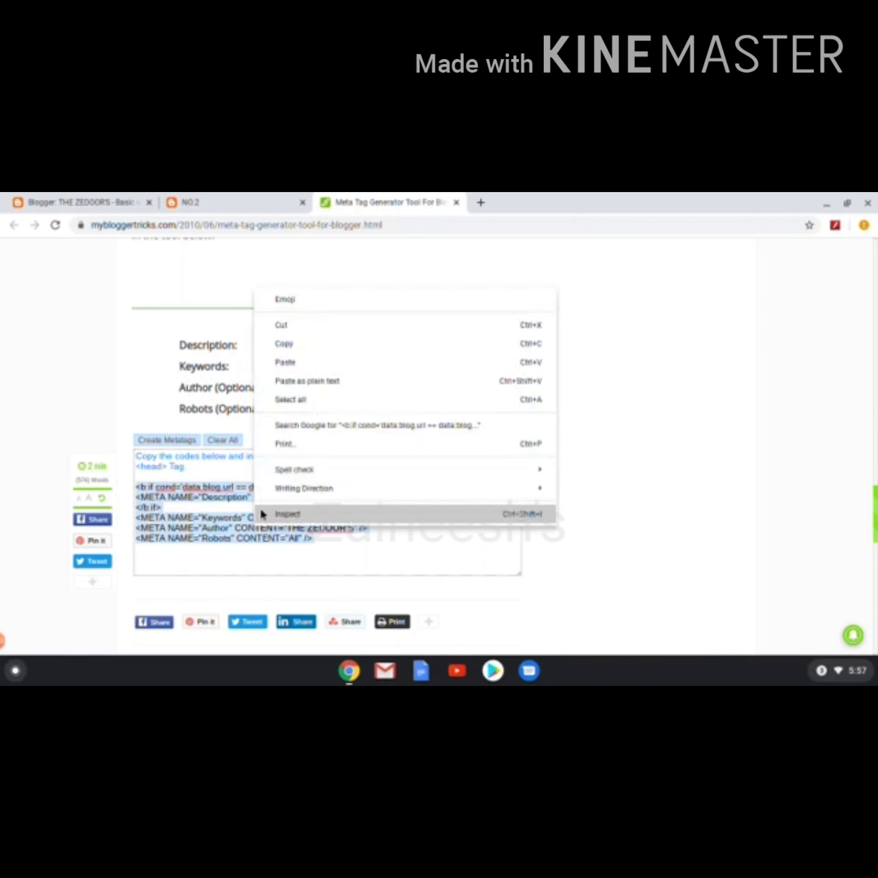
{"action": "left_click", "coordinate": [292, 345]}
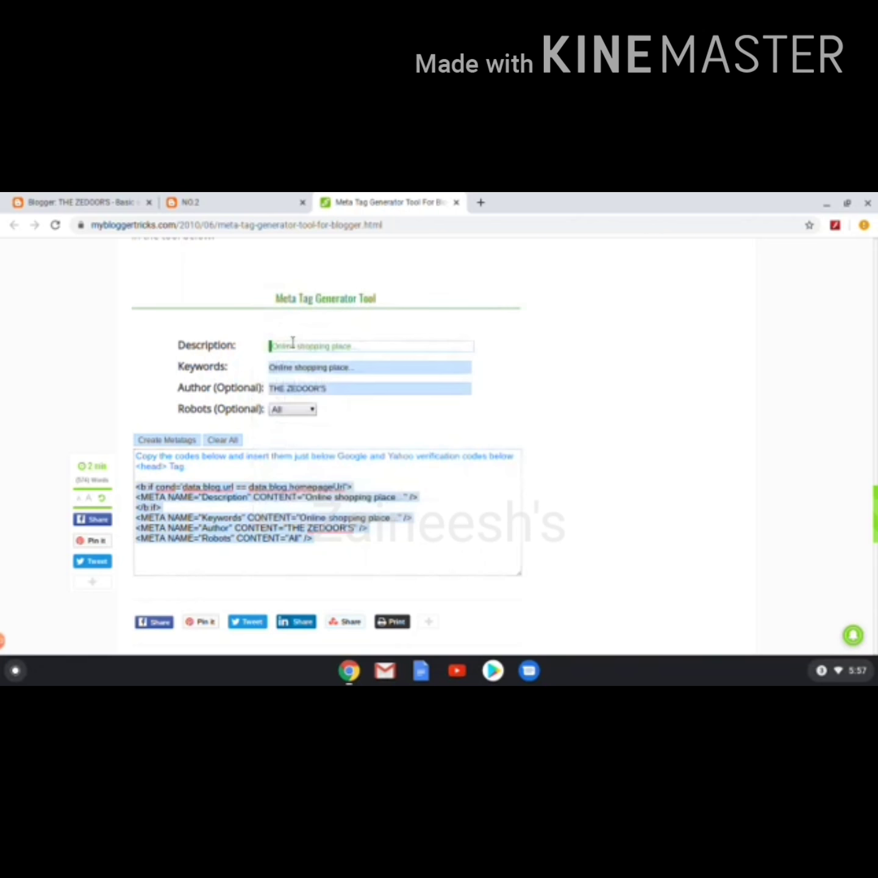
Switch to Blogger and open the HTML editor for the theme of THE ZEDOOR'S.
{"action": "left_click", "coordinate": [96, 201]}
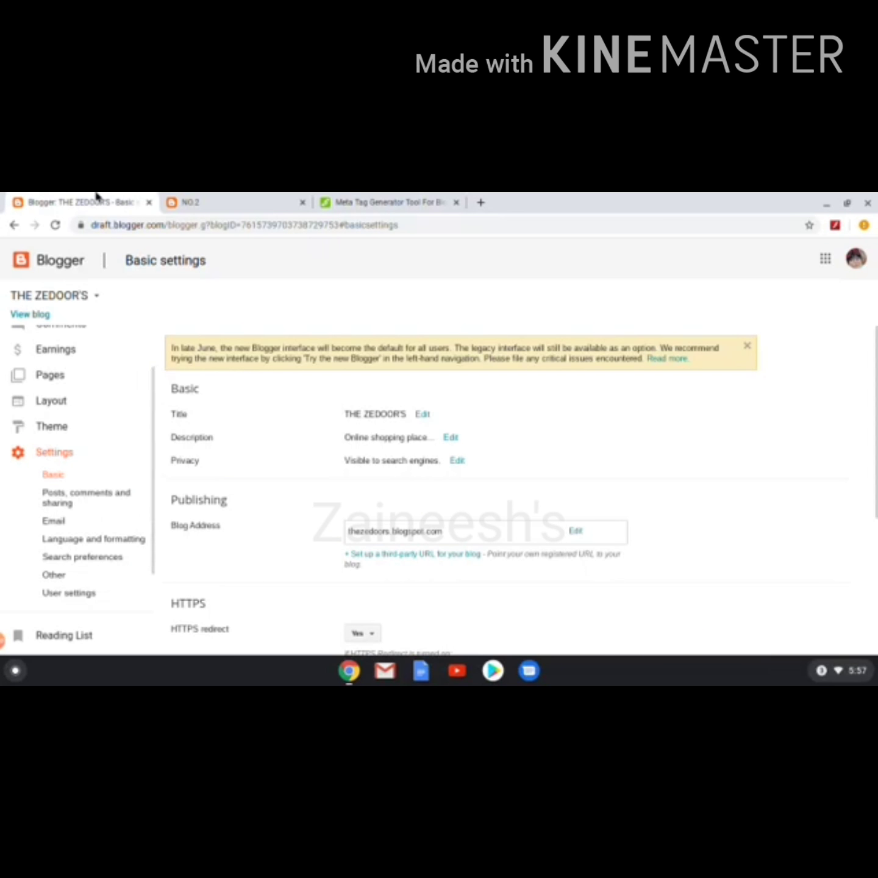
{"action": "scroll", "coordinate": [292, 530], "scroll_direction": "down", "scroll_amount": 4}
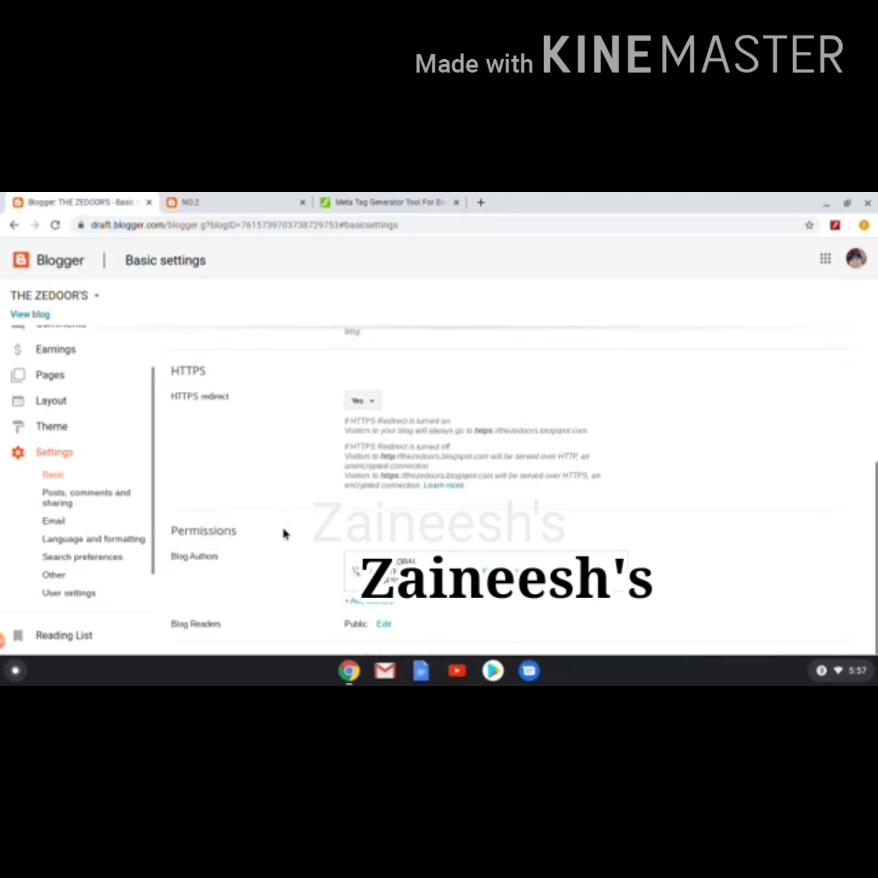
{"action": "scroll", "coordinate": [36, 569], "scroll_direction": "down", "scroll_amount": 3}
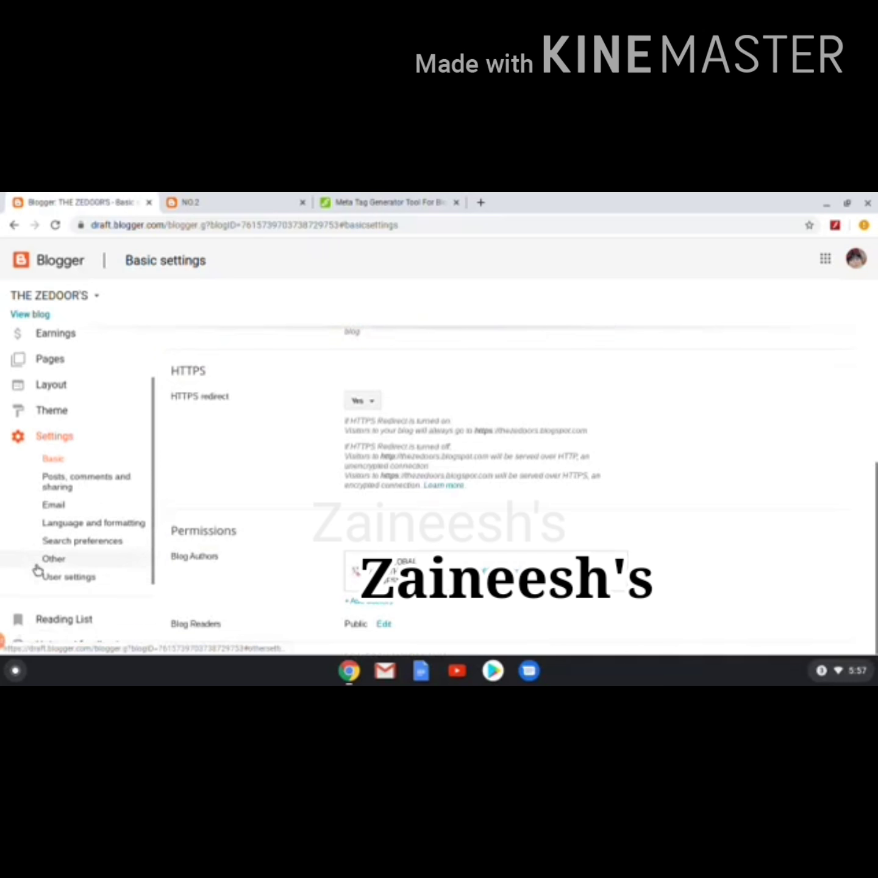
{"action": "scroll", "coordinate": [36, 567], "scroll_direction": "up", "scroll_amount": 5}
{"action": "left_click", "coordinate": [57, 498]}
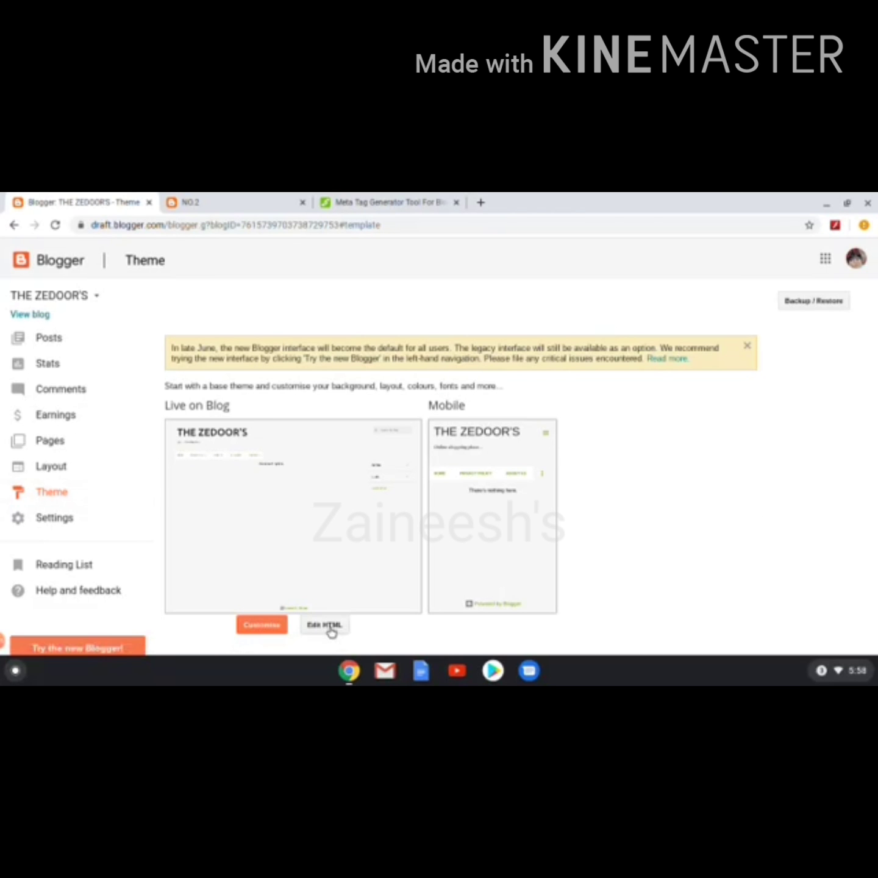
{"action": "left_click", "coordinate": [324, 625]}
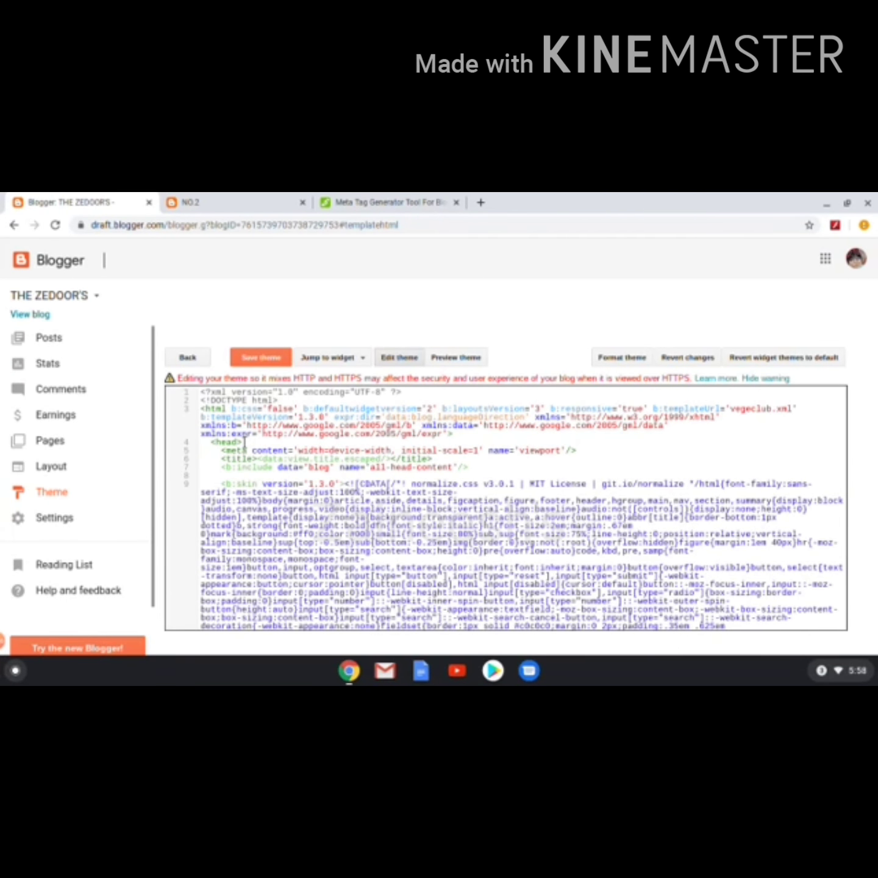
Paste the copied meta tags on a new line directly below the <head> tag and save the theme.
{"action": "left_click", "coordinate": [244, 442]}
{"action": "key", "text": "Return"}
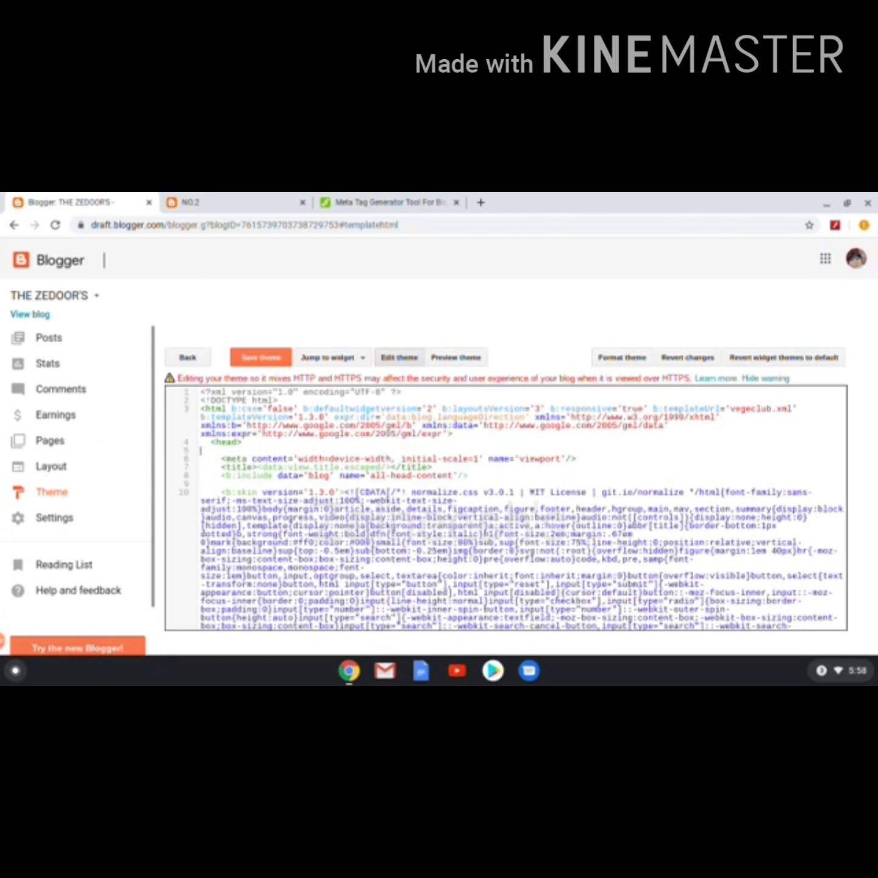
{"action": "right_click", "coordinate": [210, 451]}
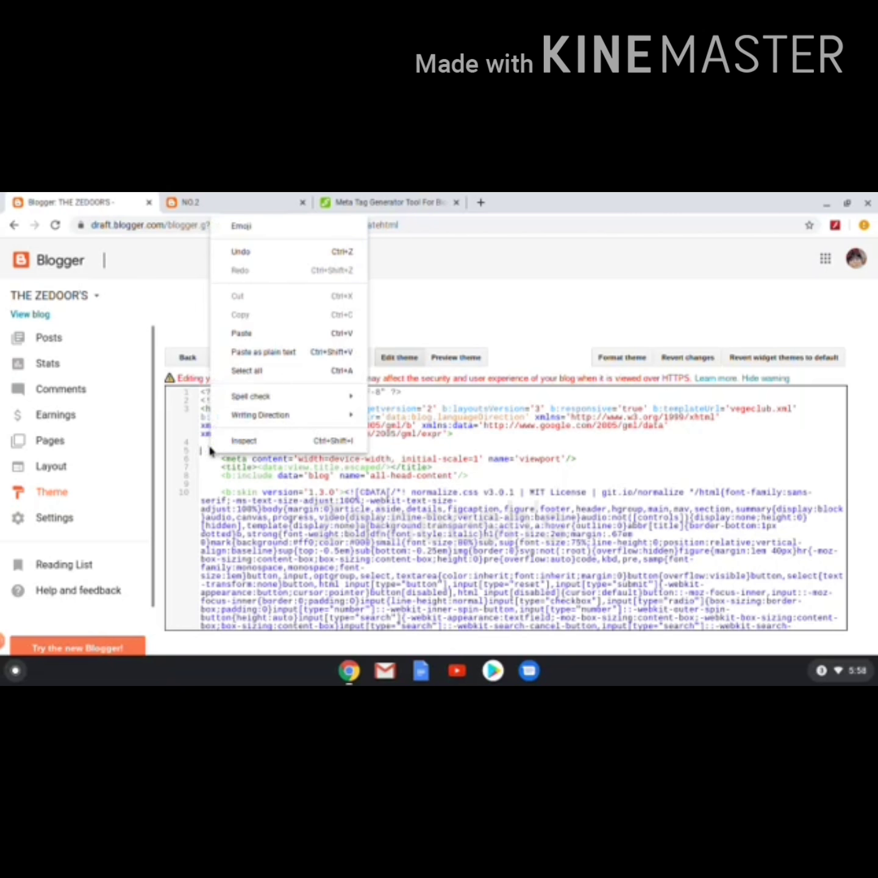
{"action": "left_click", "coordinate": [242, 333]}
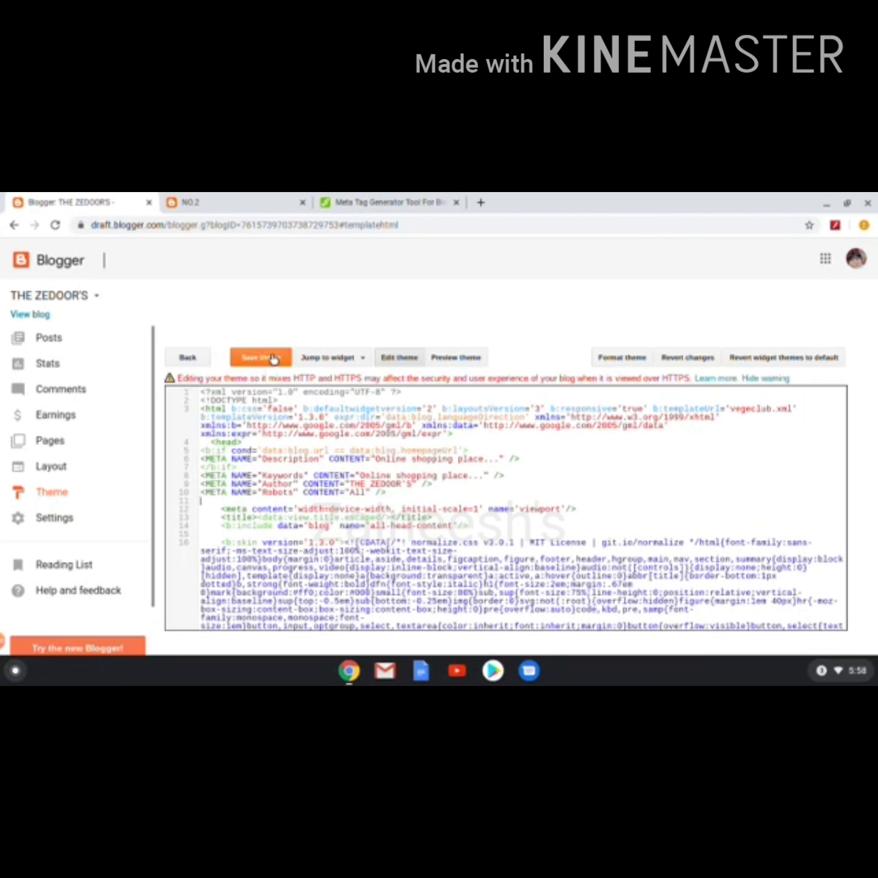
{"action": "left_click", "coordinate": [273, 358]}
{"action": "left_click", "coordinate": [8, 639]}
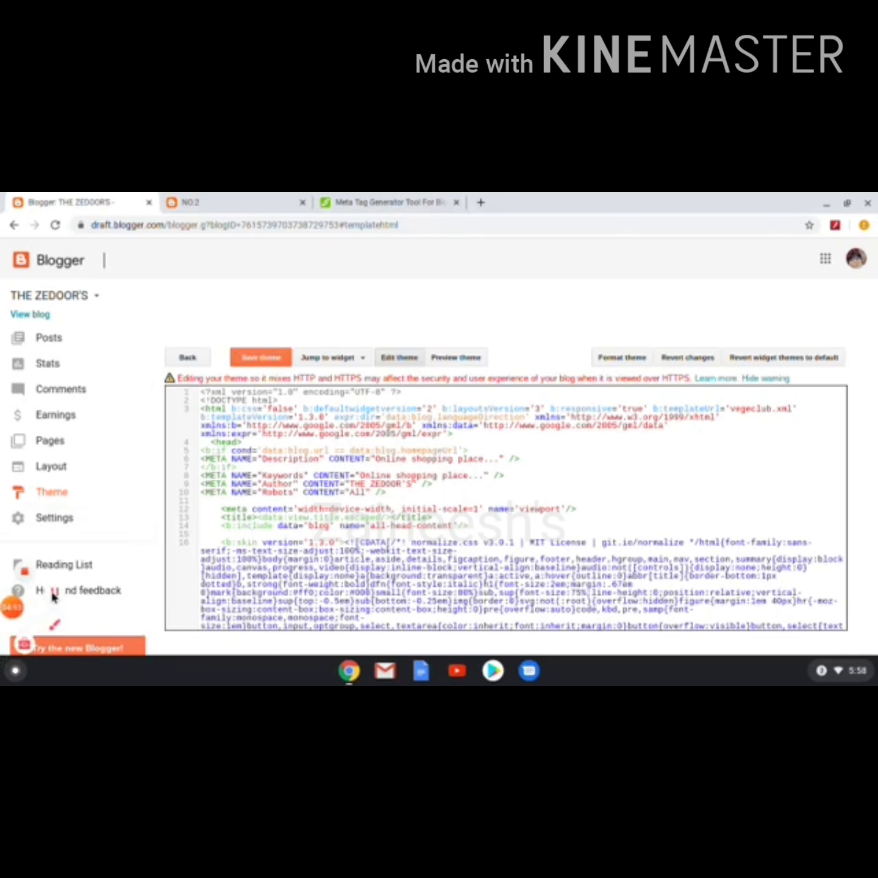
Open the sitemap generator linked under the Sitemap section of the Blog SEO page and close the Meta Tag Generator page.
{"action": "key", "text": "ctrl+Tab"}
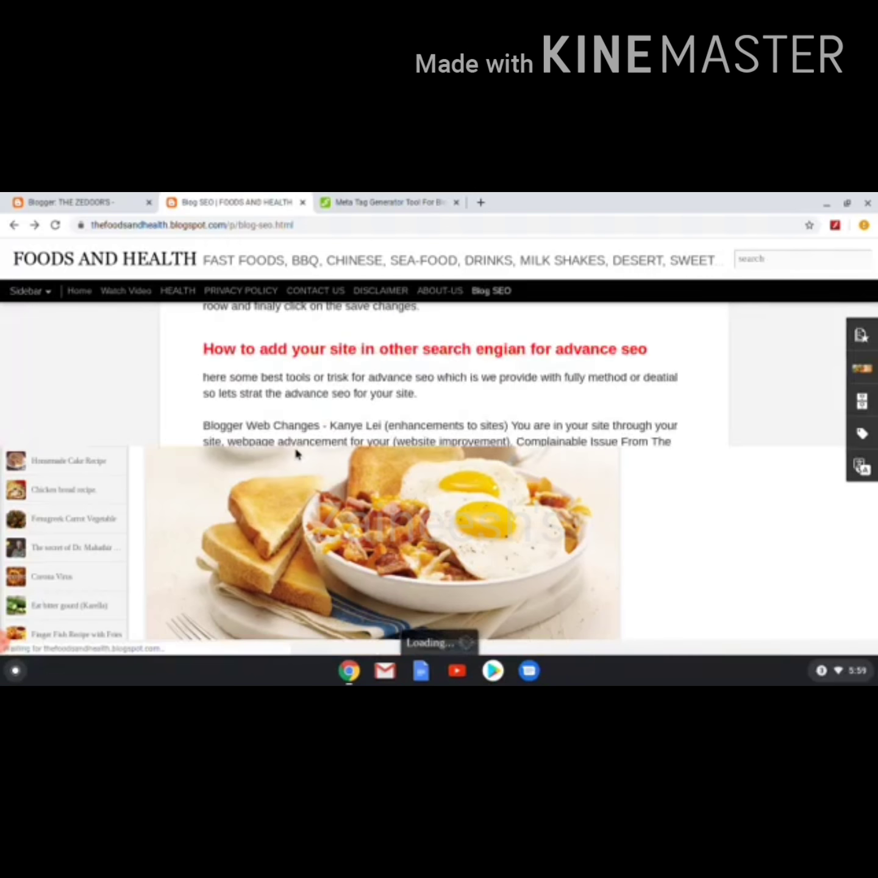
{"action": "scroll", "coordinate": [294, 453], "scroll_direction": "down", "scroll_amount": 5}
{"action": "scroll", "coordinate": [310, 464], "scroll_direction": "down", "scroll_amount": 10}
{"action": "scroll", "coordinate": [310, 470], "scroll_direction": "down", "scroll_amount": 6}
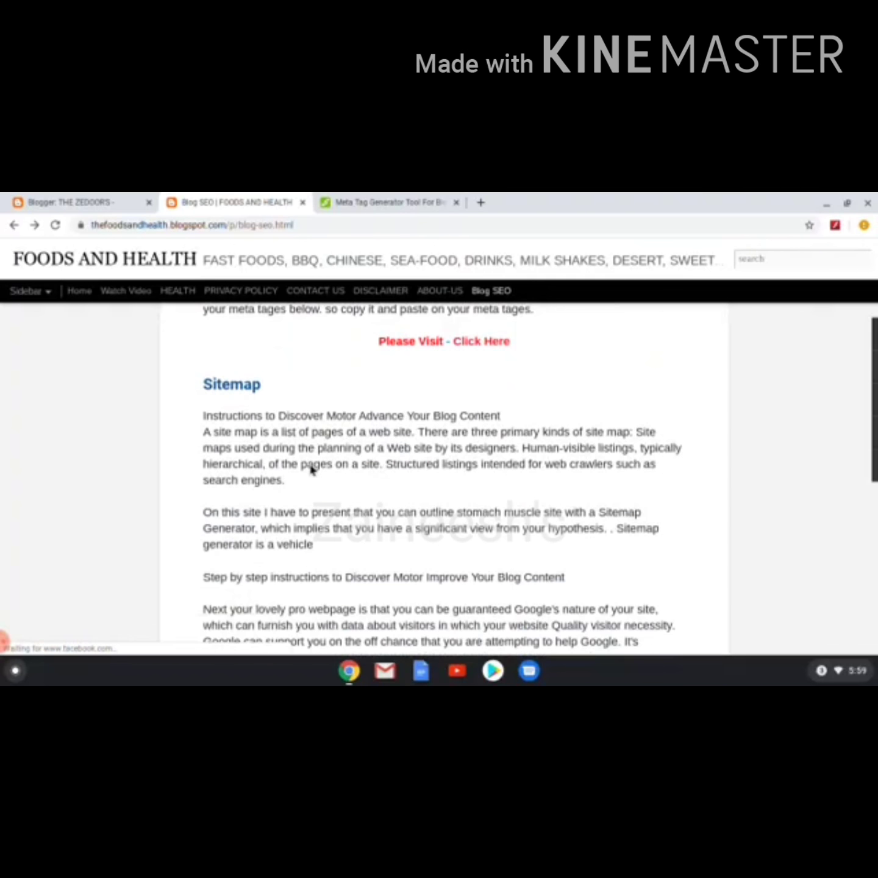
{"action": "scroll", "coordinate": [292, 483], "scroll_direction": "down", "scroll_amount": 8}
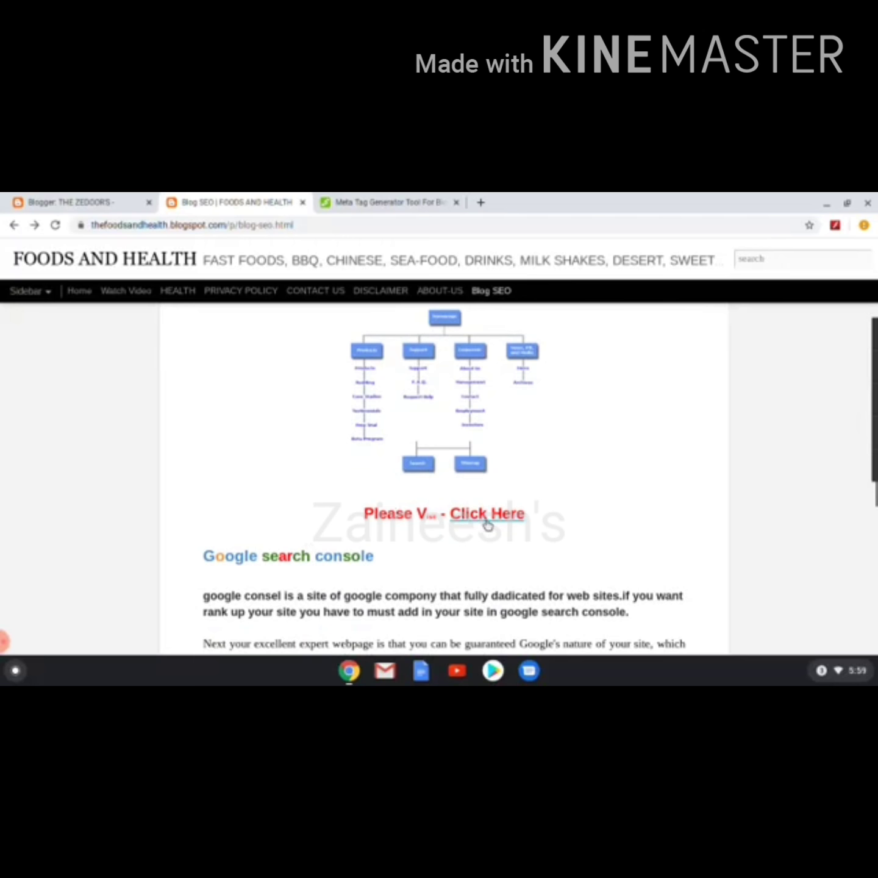
{"action": "left_click", "coordinate": [487, 519]}
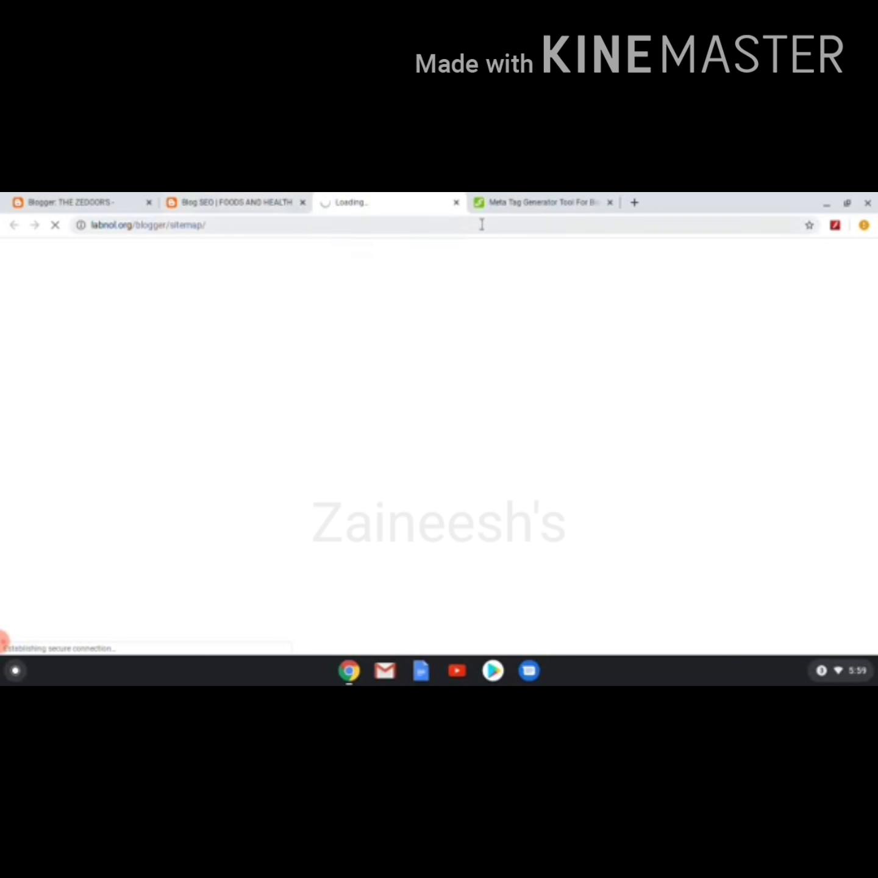
{"action": "left_click", "coordinate": [610, 202]}
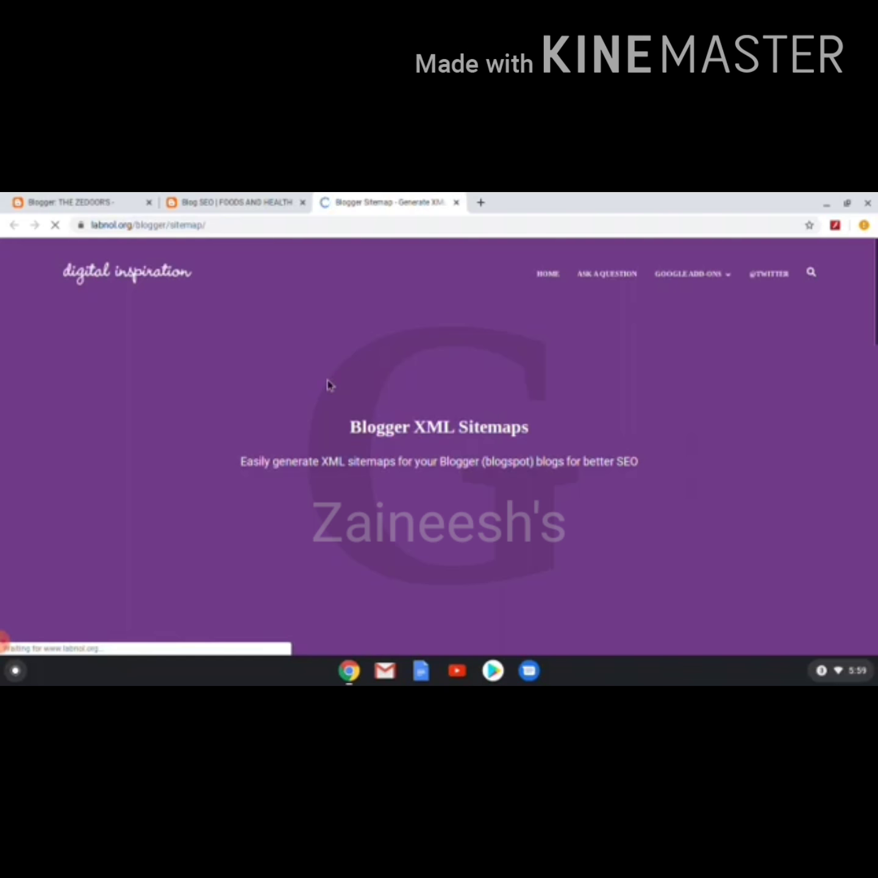
{"action": "scroll", "coordinate": [327, 382], "scroll_direction": "down", "scroll_amount": 5}
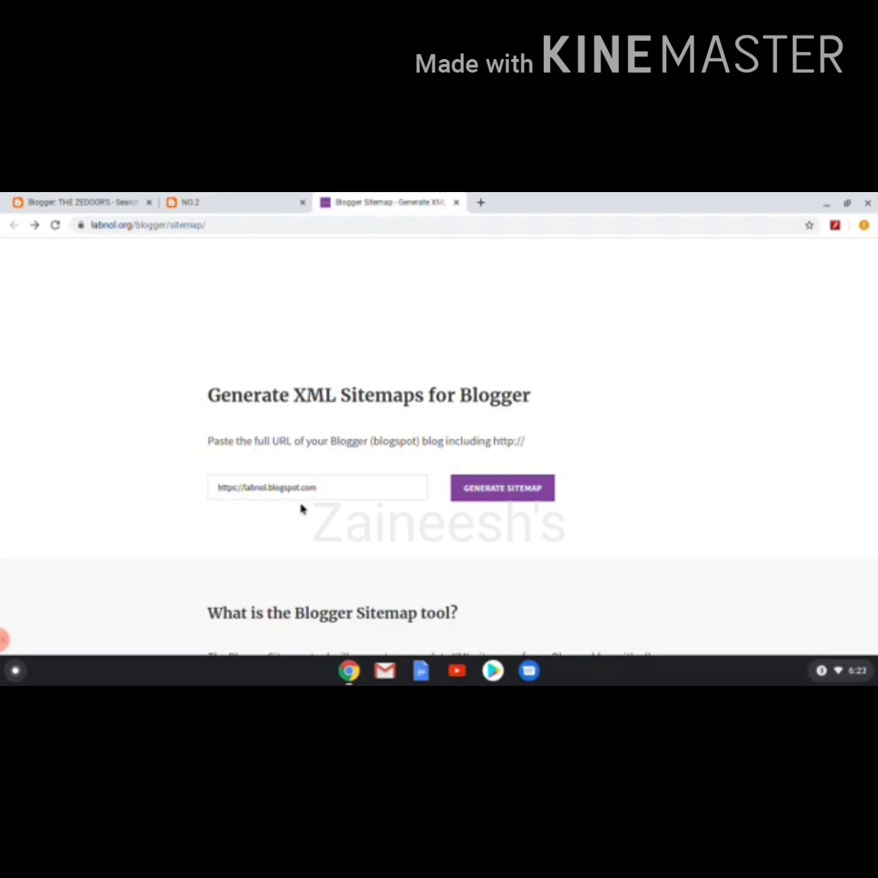
{"action": "left_click", "coordinate": [510, 491]}
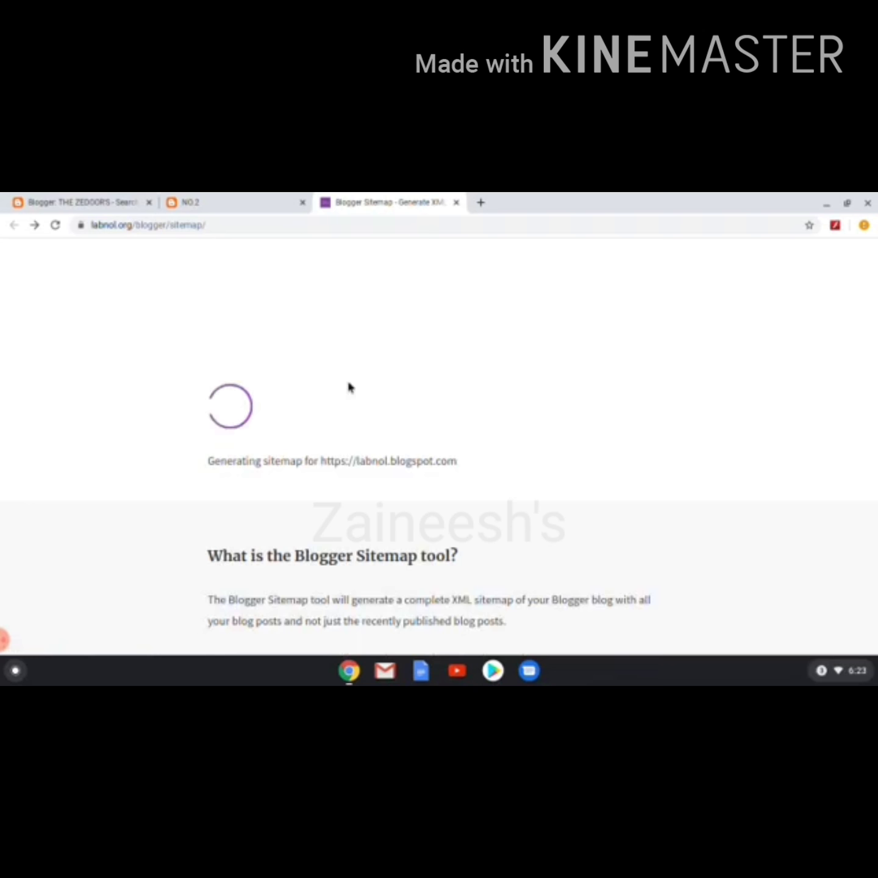
{"action": "scroll", "coordinate": [324, 564], "scroll_direction": "down", "scroll_amount": 3}
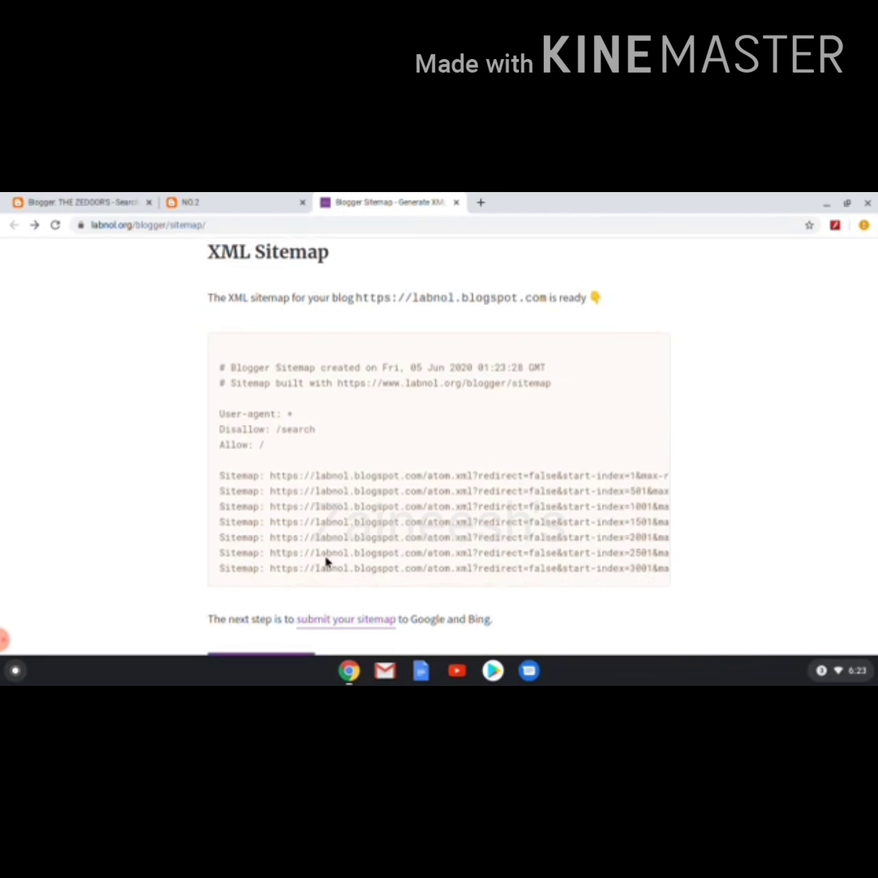
Copy the generated sitemap text from the User-agent line through the last Sitemap line, leaving out the comment lines.
{"action": "scroll", "coordinate": [324, 553], "scroll_direction": "down", "scroll_amount": 1}
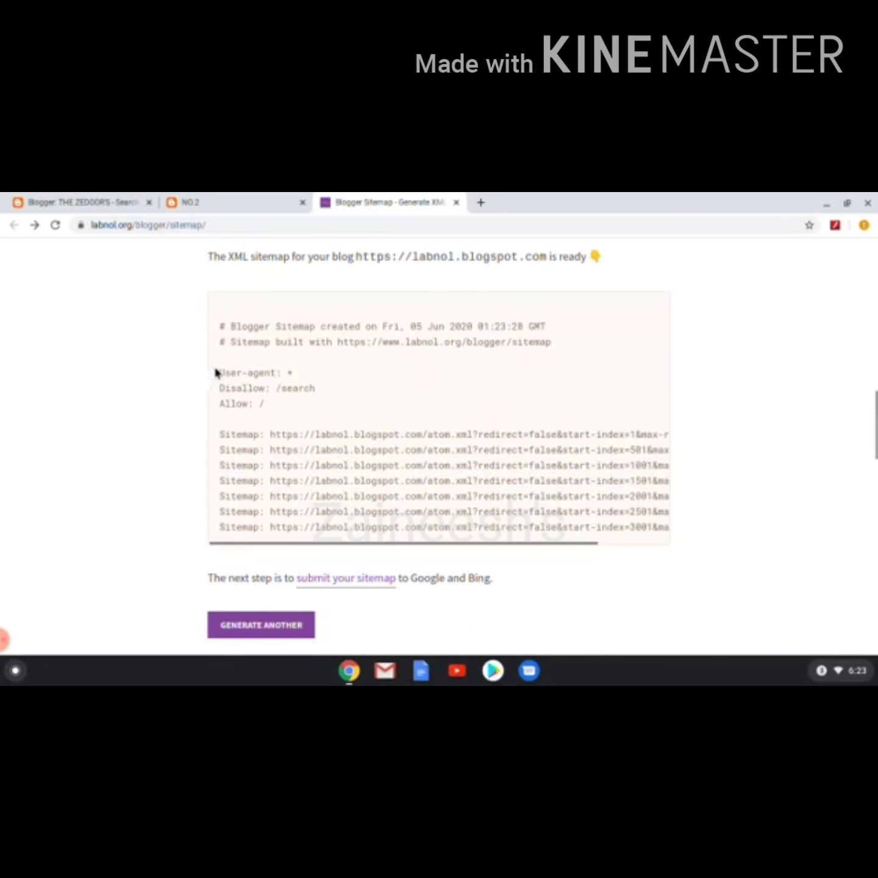
{"action": "left_click_drag", "start_coordinate": [217, 370], "coordinate": [668, 535]}
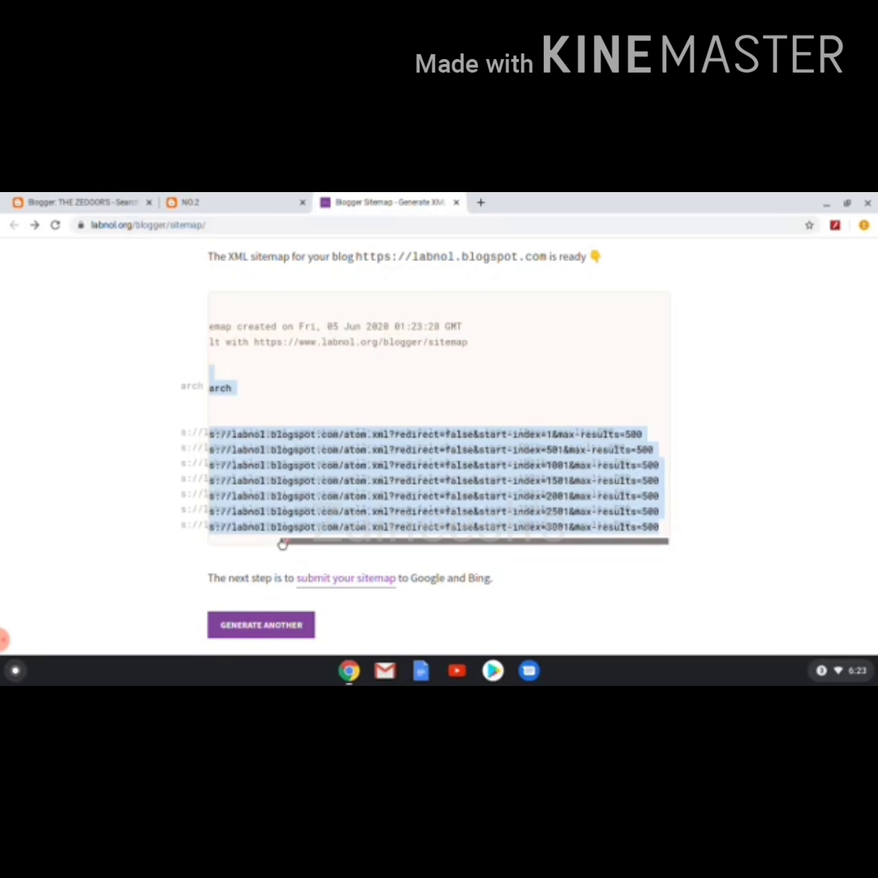
{"action": "left_click_drag", "start_coordinate": [318, 544], "coordinate": [209, 478]}
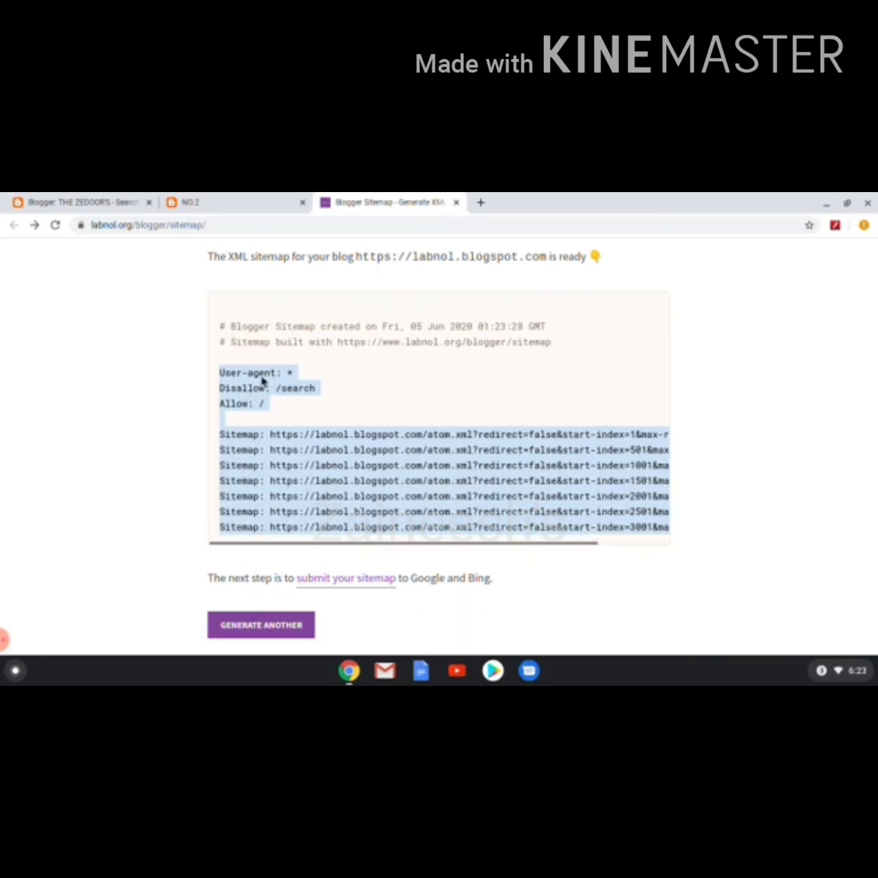
{"action": "left_click_drag", "start_coordinate": [431, 542], "coordinate": [601, 551]}
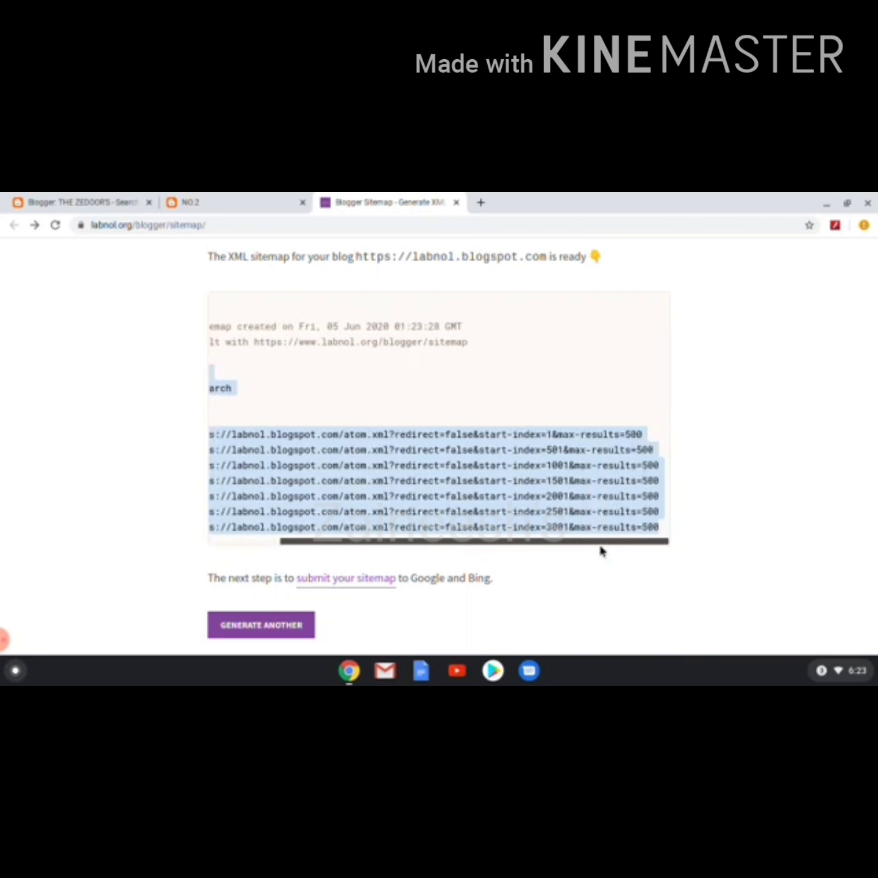
{"action": "right_click", "coordinate": [465, 475]}
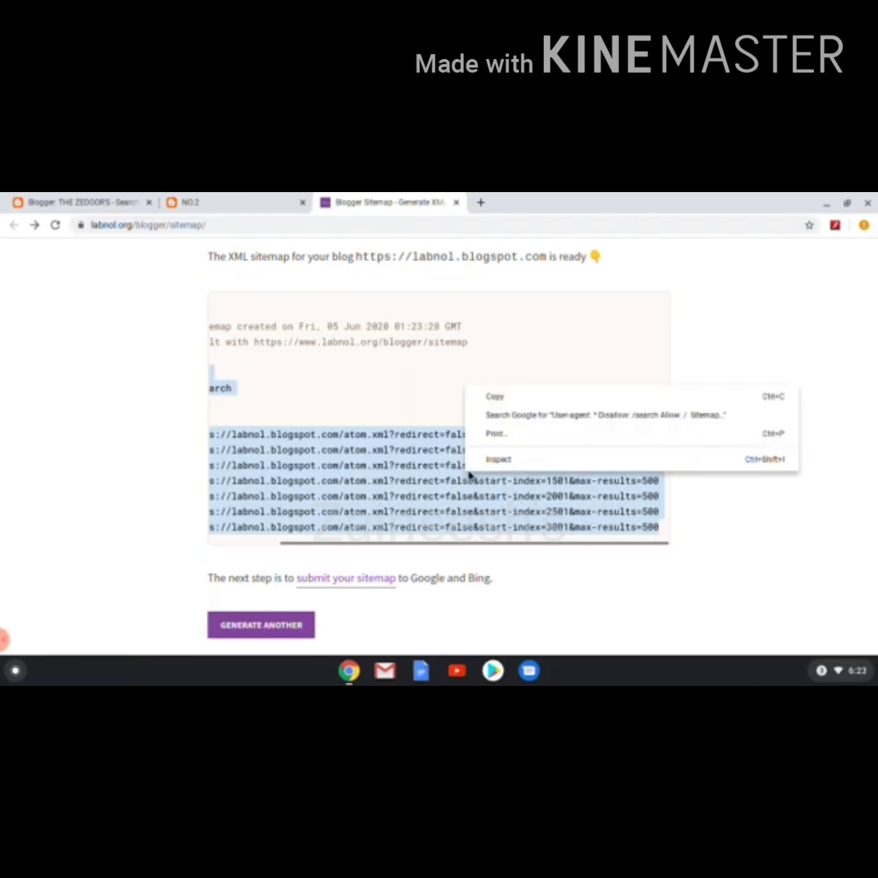
{"action": "left_click", "coordinate": [491, 398]}
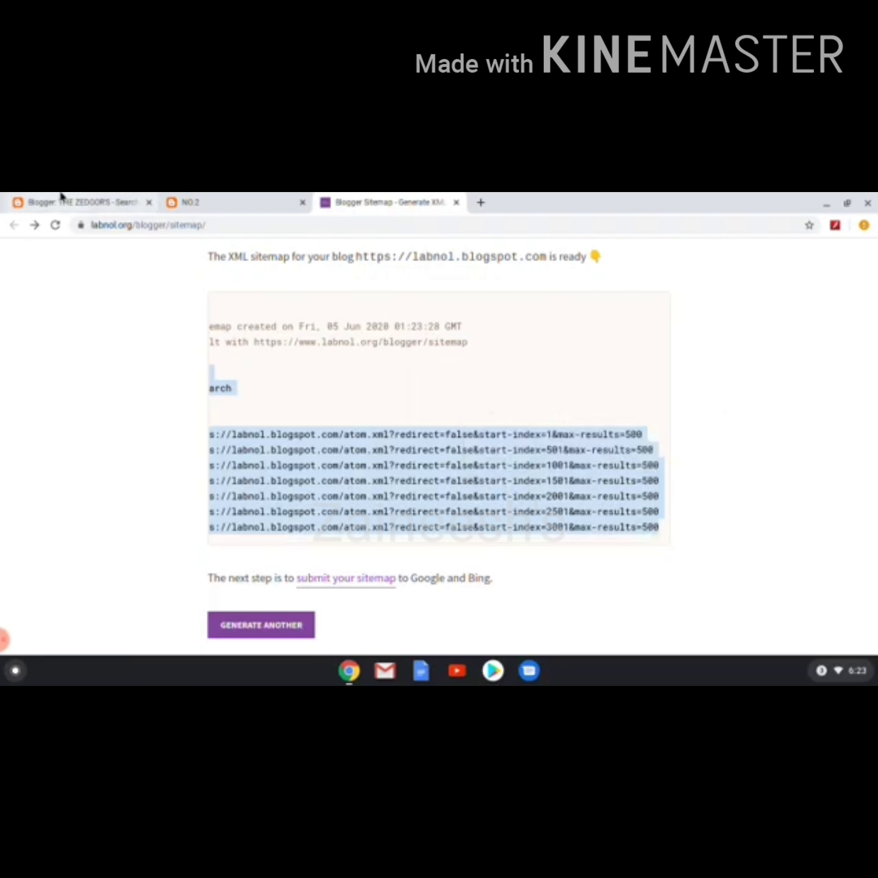
Switch to Blogger's search preferences and cancel the open custom robots.txt edit.
{"action": "left_click", "coordinate": [61, 196]}
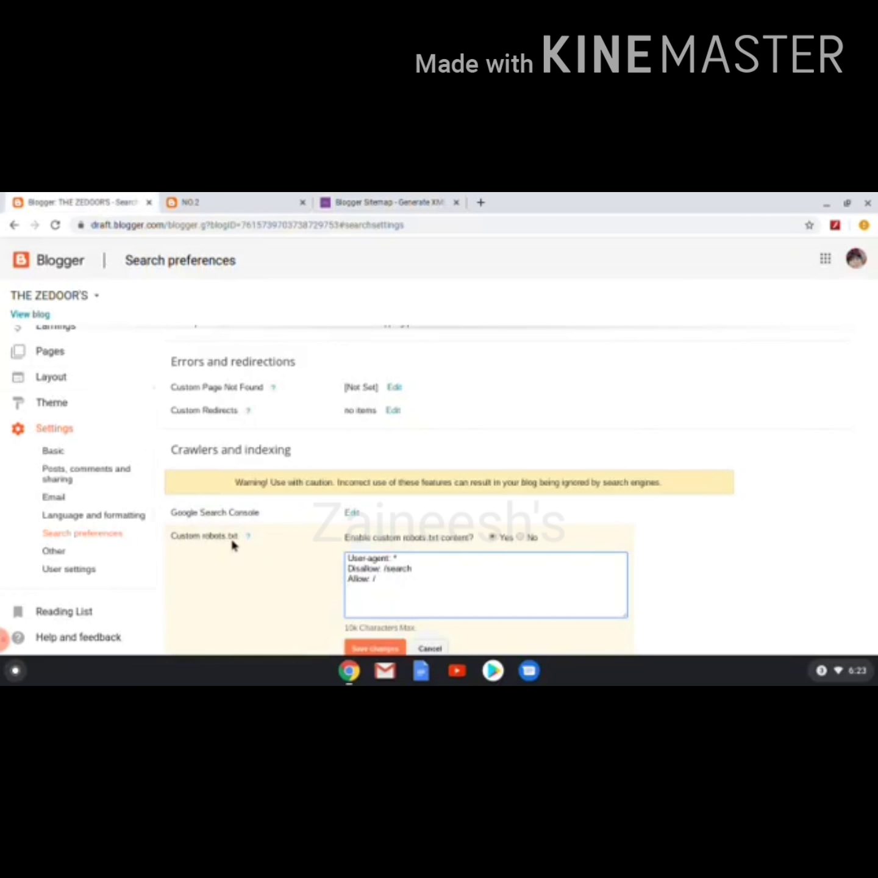
{"action": "scroll", "coordinate": [234, 544], "scroll_direction": "down", "scroll_amount": 2}
{"action": "left_click_drag", "start_coordinate": [347, 509], "coordinate": [343, 464]}
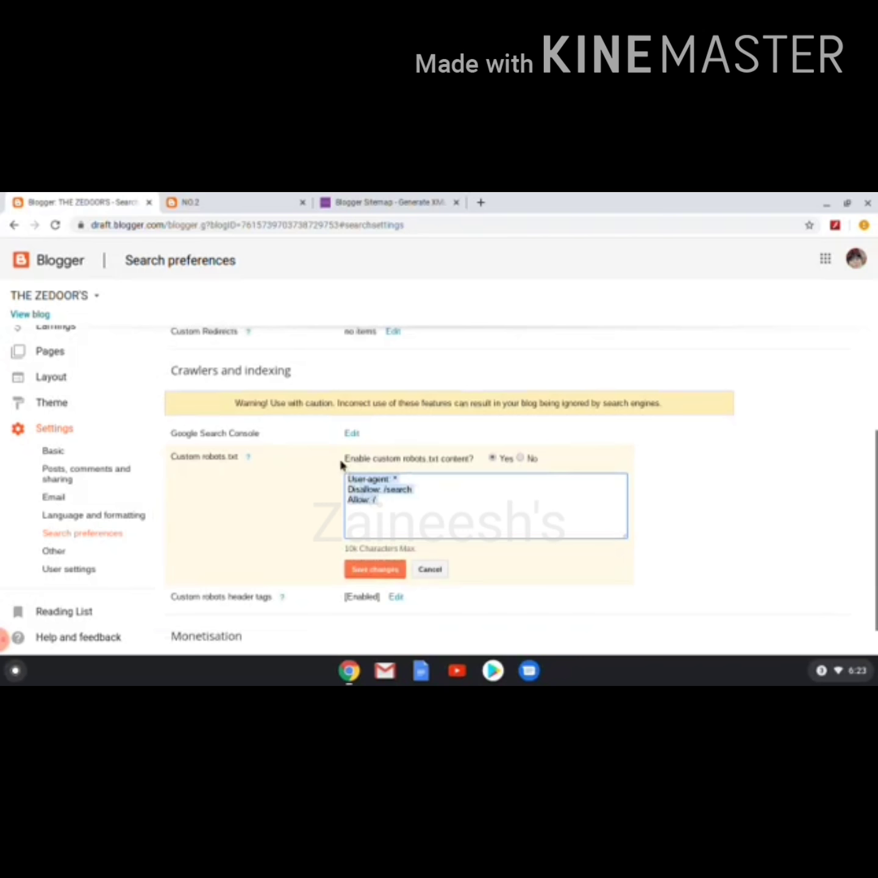
{"action": "left_click", "coordinate": [428, 571]}
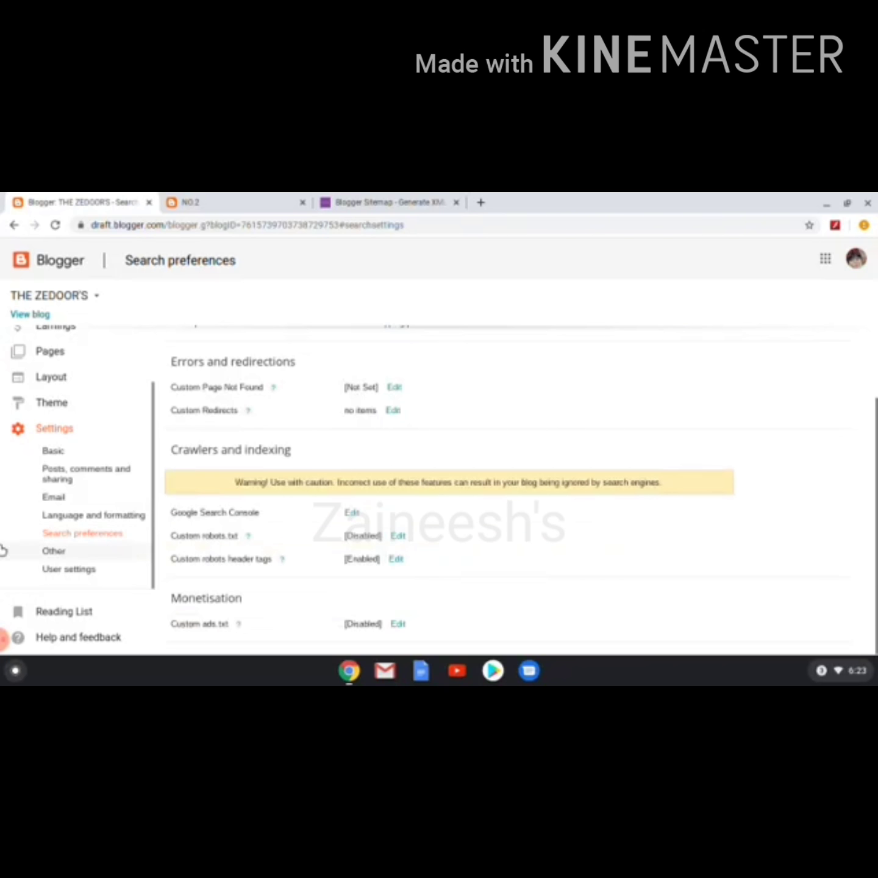
Enable custom robots.txt content with Yes and paste the copied sitemap text into it.
{"action": "scroll", "coordinate": [85, 515], "scroll_direction": "down", "scroll_amount": 2}
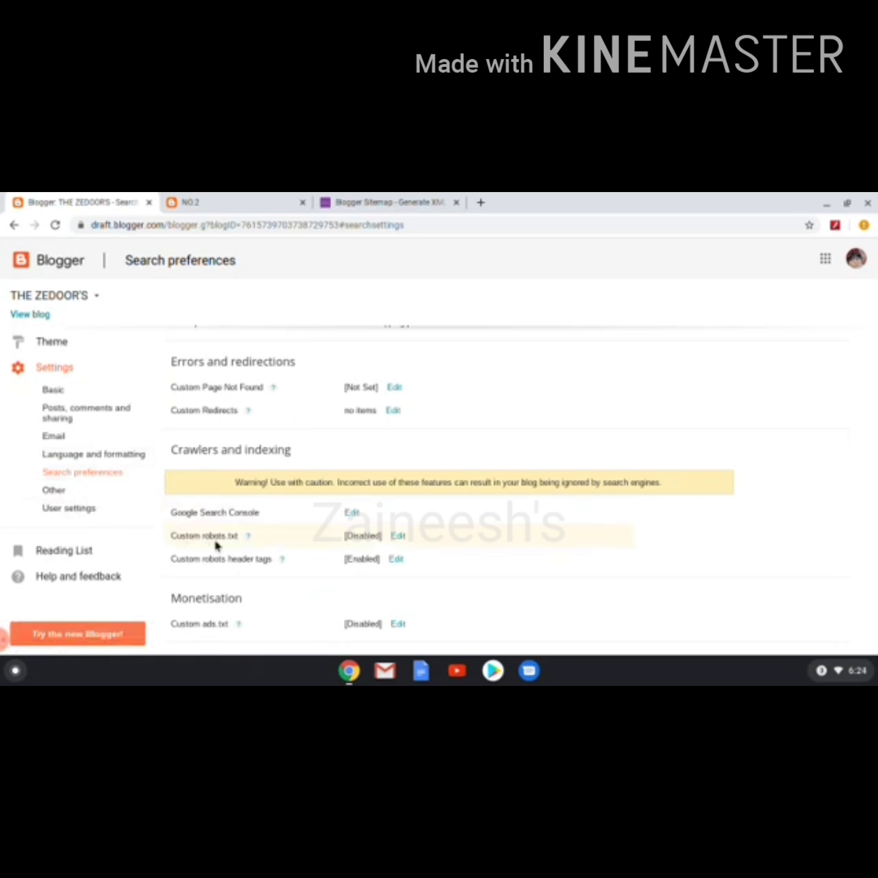
{"action": "left_click", "coordinate": [397, 536]}
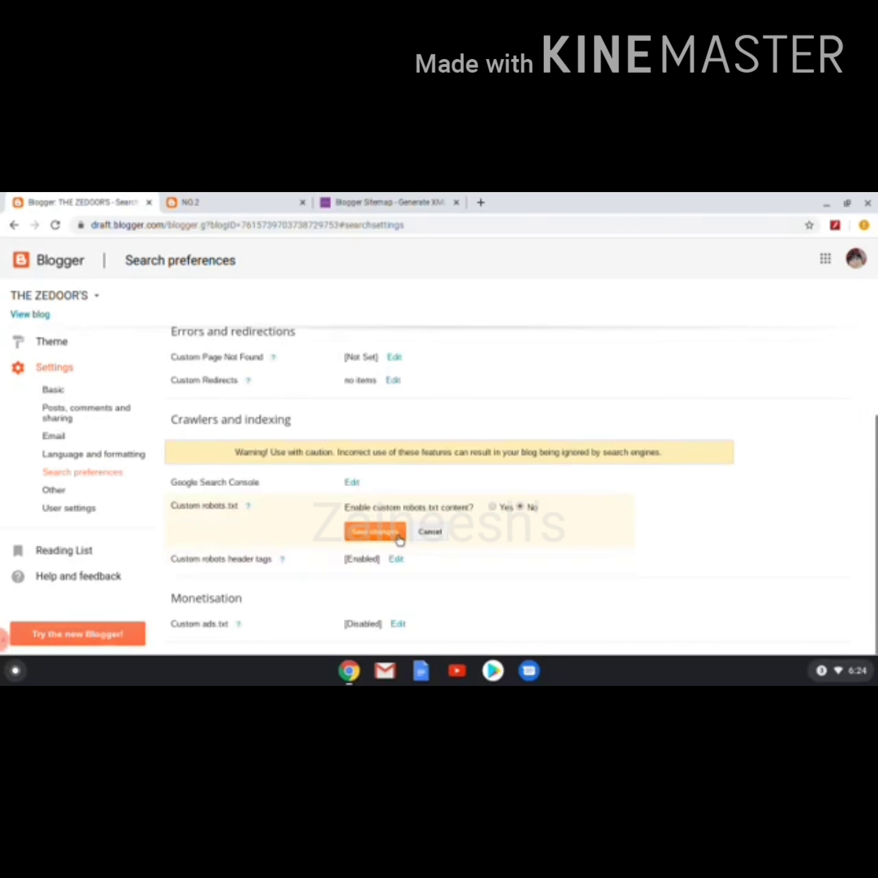
{"action": "left_click", "coordinate": [492, 507]}
{"action": "left_click", "coordinate": [386, 490]}
{"action": "right_click", "coordinate": [385, 490]}
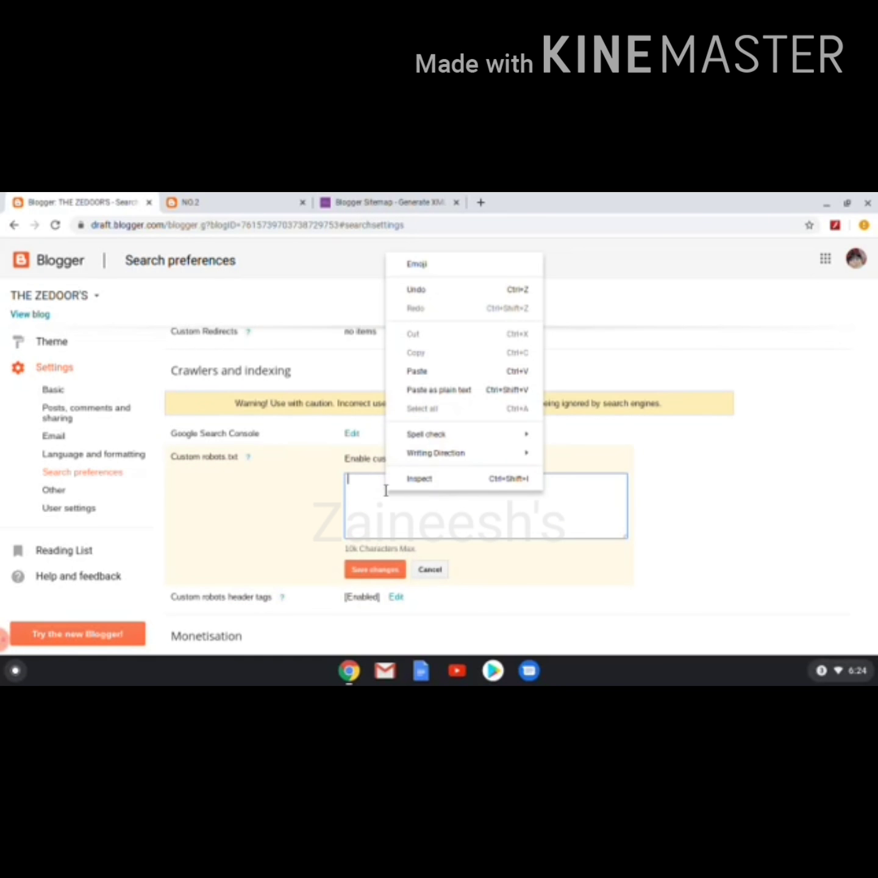
{"action": "left_click", "coordinate": [417, 372]}
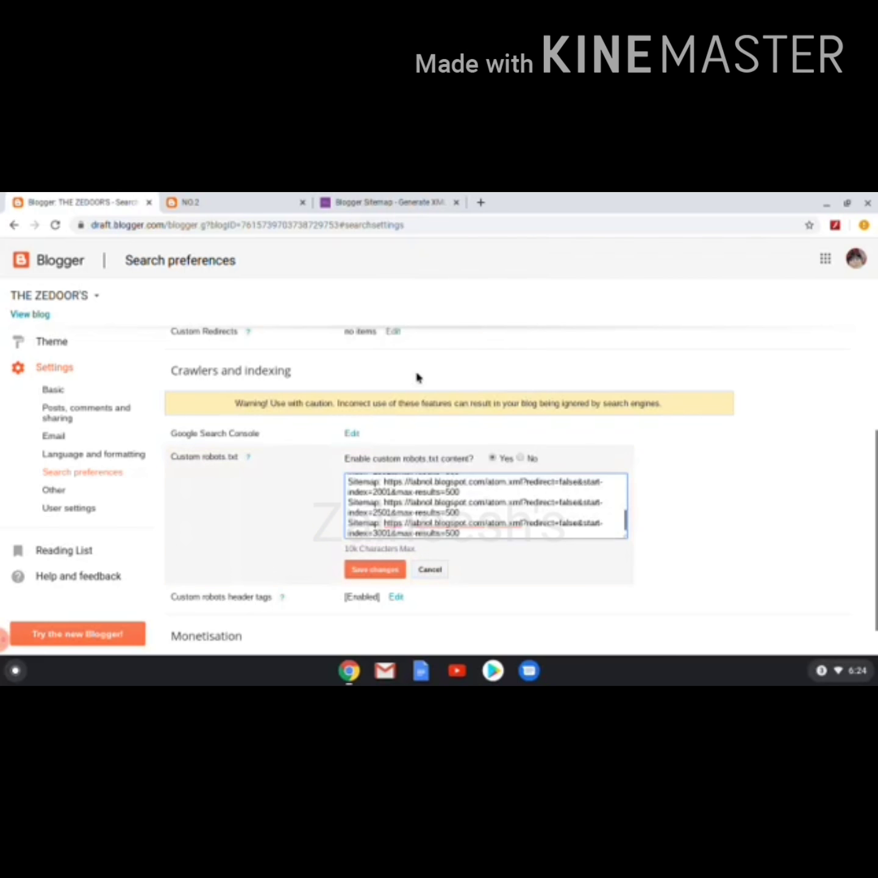
{"action": "scroll", "coordinate": [417, 529], "scroll_direction": "up", "scroll_amount": 10}
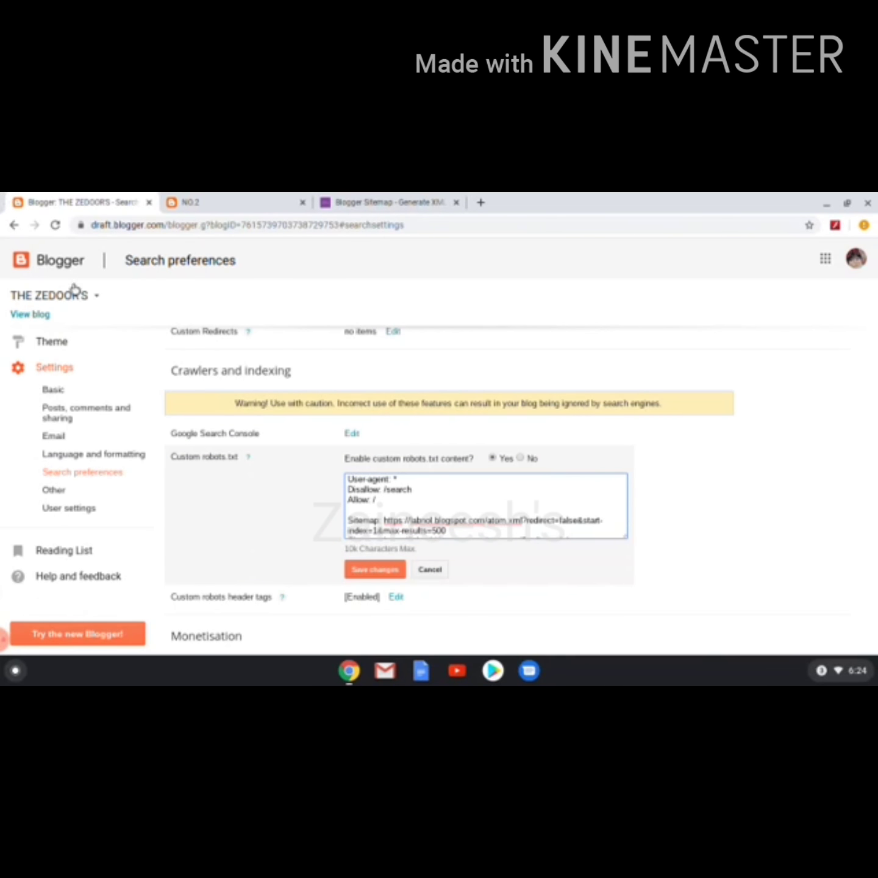
Copy the address thezedoors.blogspot.com from the live blog and return to the Sitemap lines in the custom robots.txt content.
{"action": "left_click", "coordinate": [44, 314]}
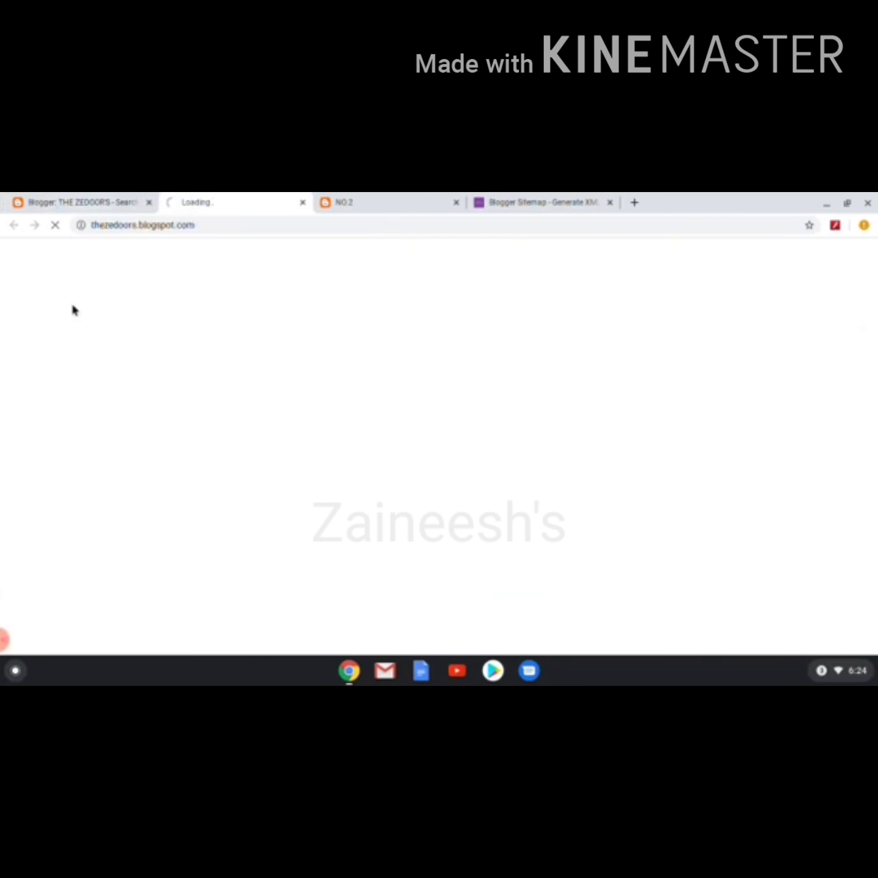
{"action": "left_click", "coordinate": [120, 226]}
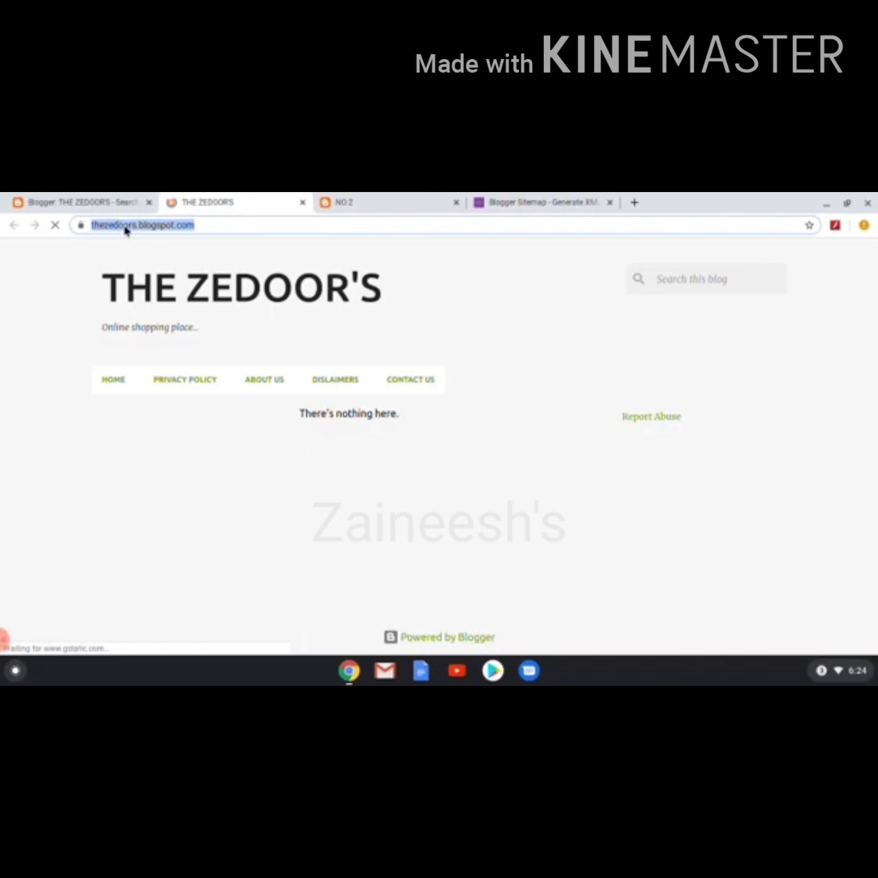
{"action": "right_click", "coordinate": [124, 228]}
{"action": "left_click", "coordinate": [167, 307]}
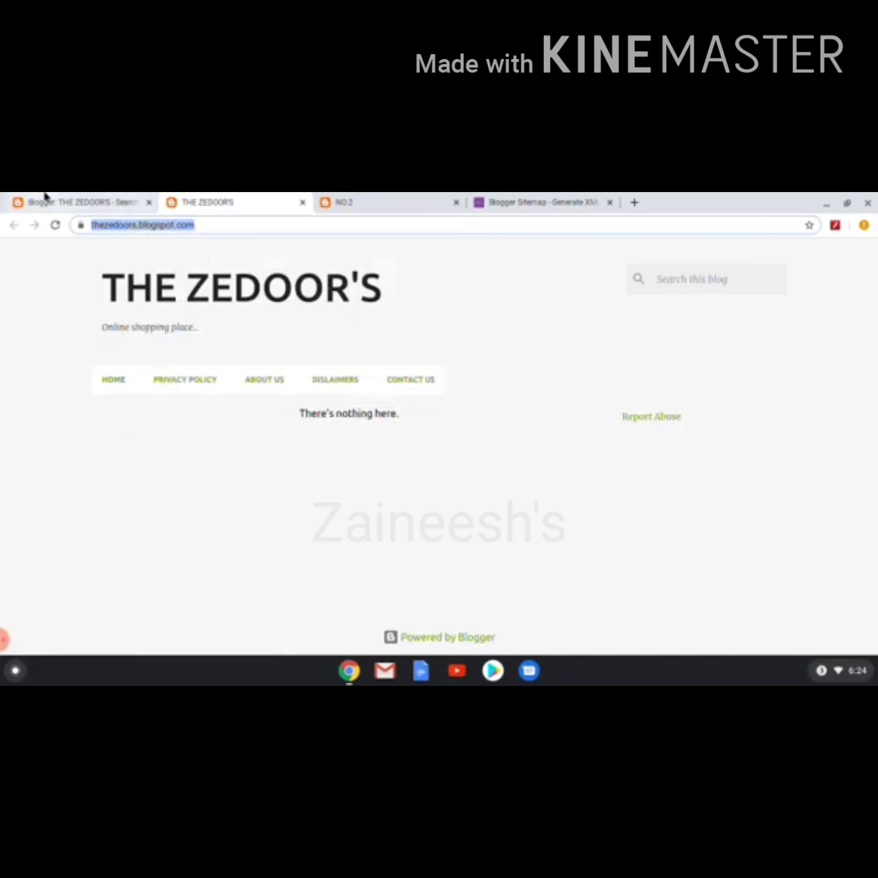
{"action": "left_click", "coordinate": [44, 196]}
{"action": "scroll", "coordinate": [382, 517], "scroll_direction": "down", "scroll_amount": 1}
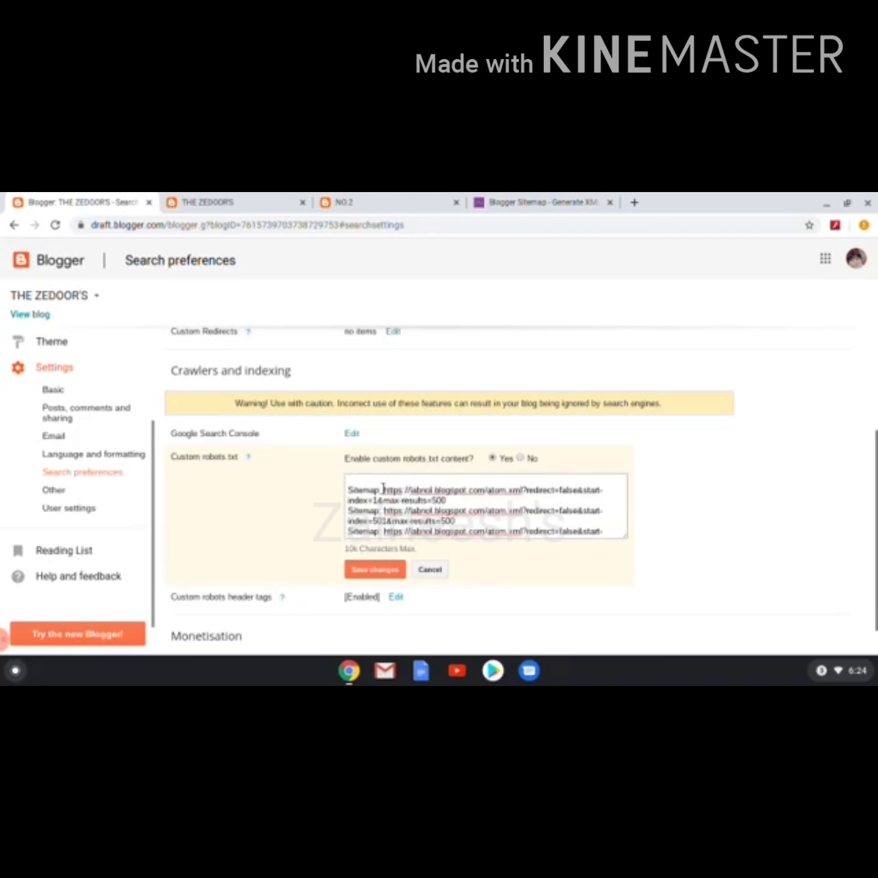
{"action": "left_click_drag", "start_coordinate": [384, 490], "coordinate": [485, 492]}
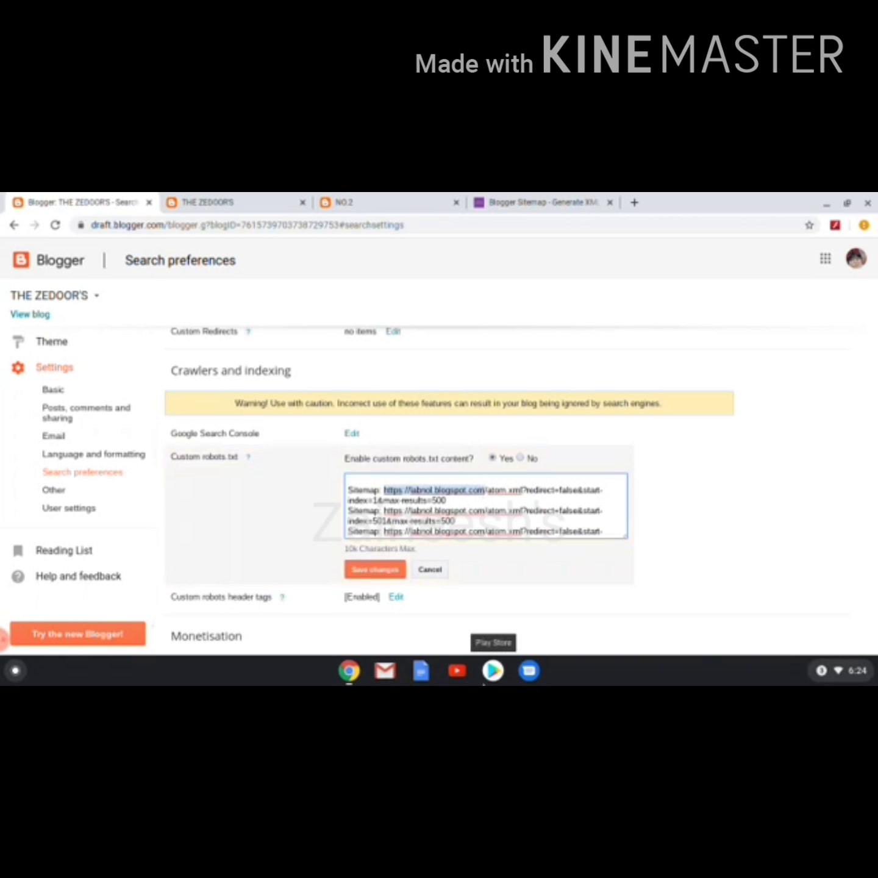
{"action": "key", "text": "BackSpace"}
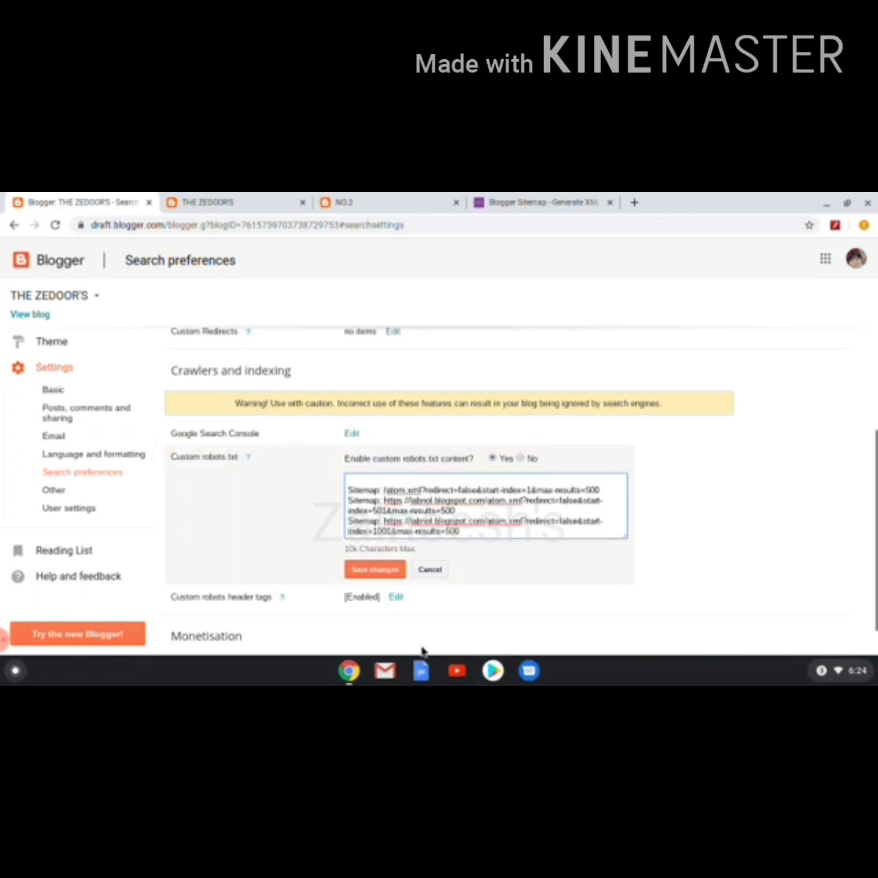
{"action": "right_click", "coordinate": [383, 490]}
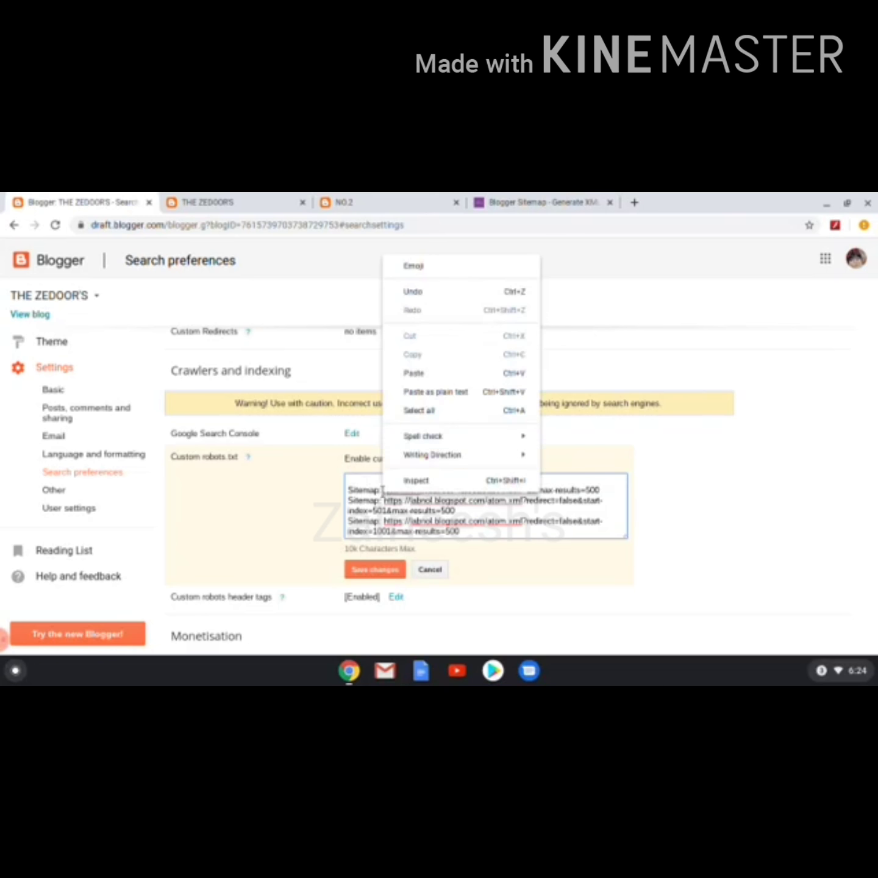
{"action": "left_click", "coordinate": [408, 373]}
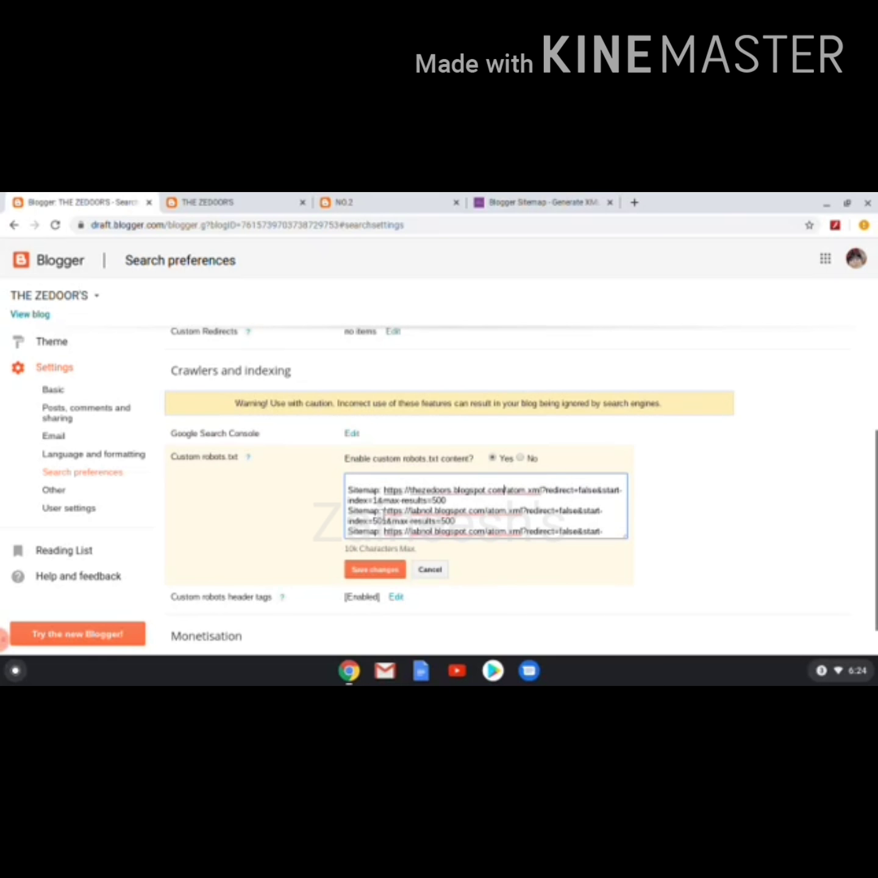
{"action": "left_click_drag", "start_coordinate": [382, 511], "coordinate": [492, 513]}
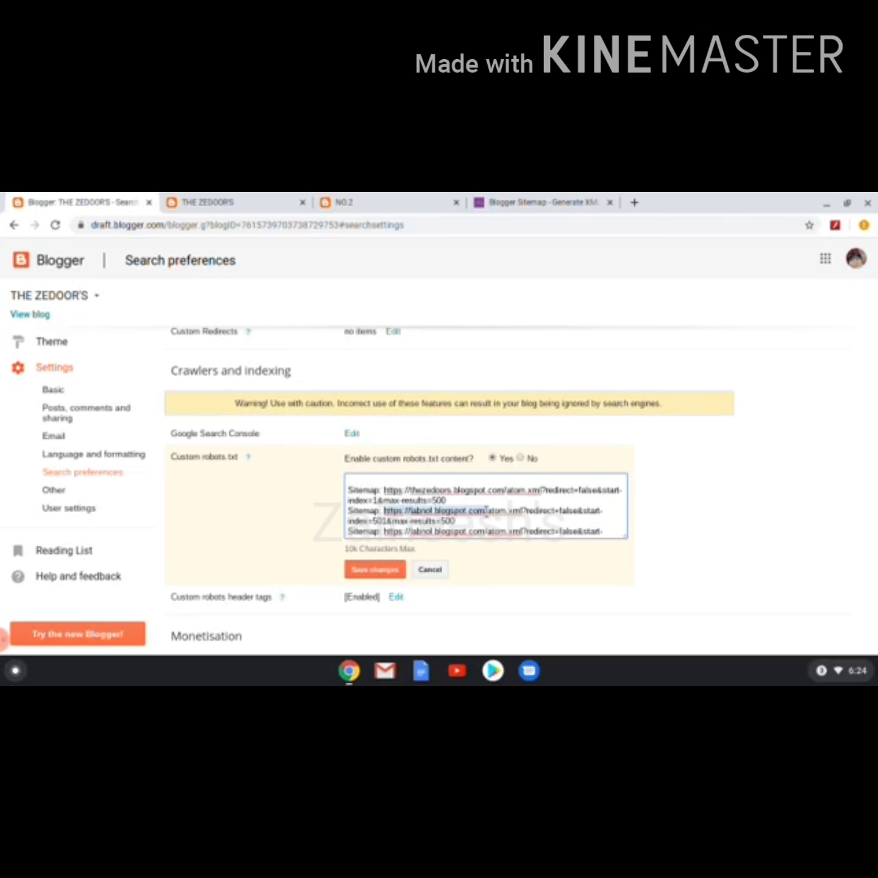
{"action": "key", "text": "BackSpace"}
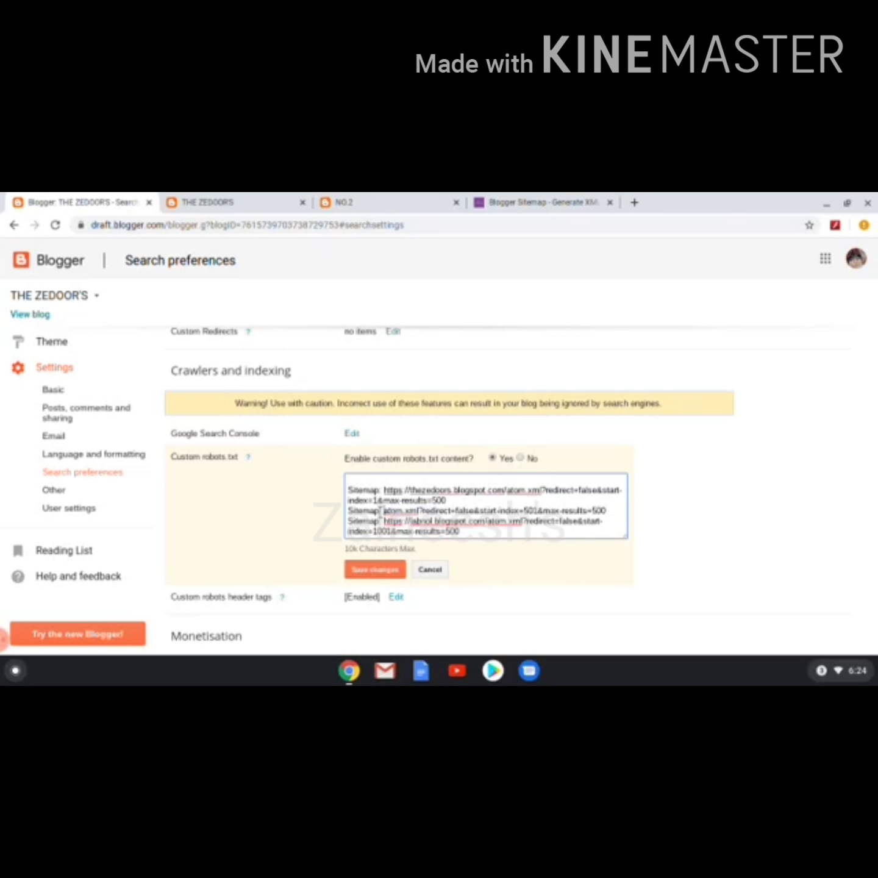
{"action": "right_click", "coordinate": [383, 511]}
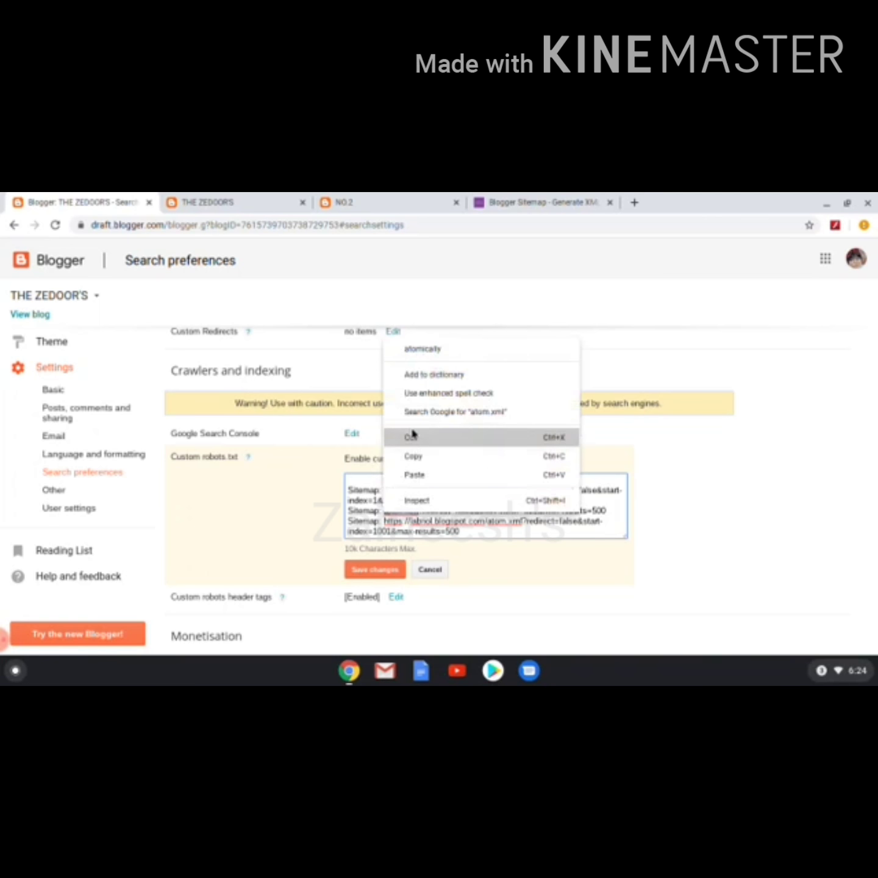
{"action": "left_click", "coordinate": [418, 474]}
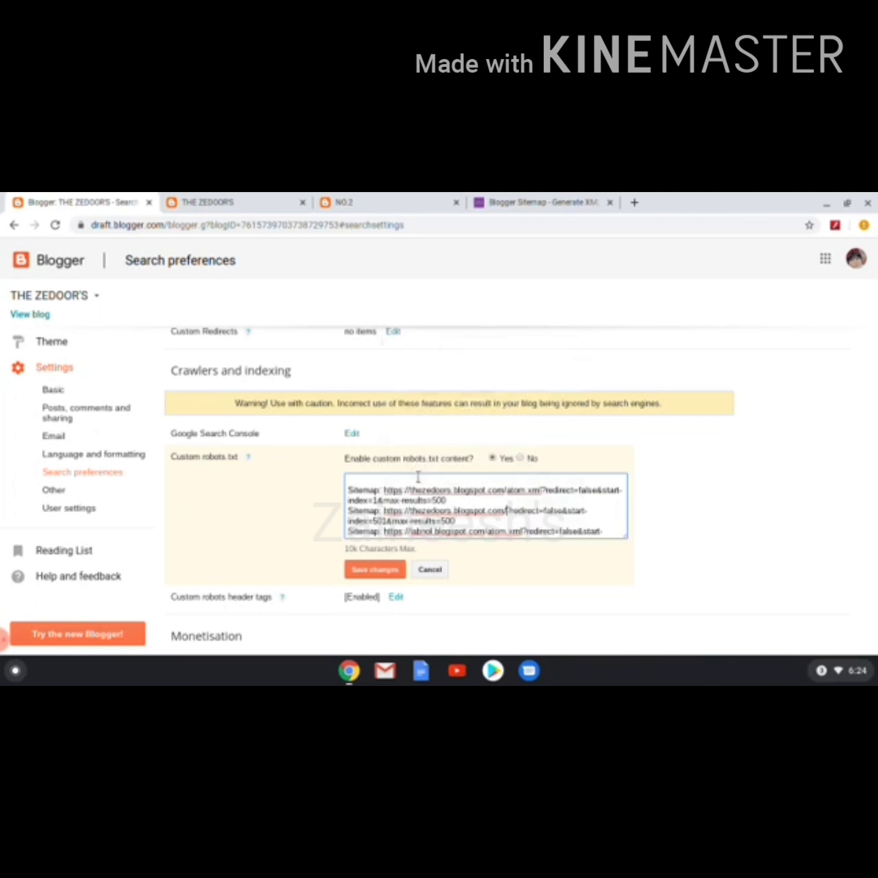
Remove the labnol.blogspot.com address from the third Sitemap line, the one with start-index=1001.
{"action": "scroll", "coordinate": [386, 523], "scroll_direction": "down", "scroll_amount": 3}
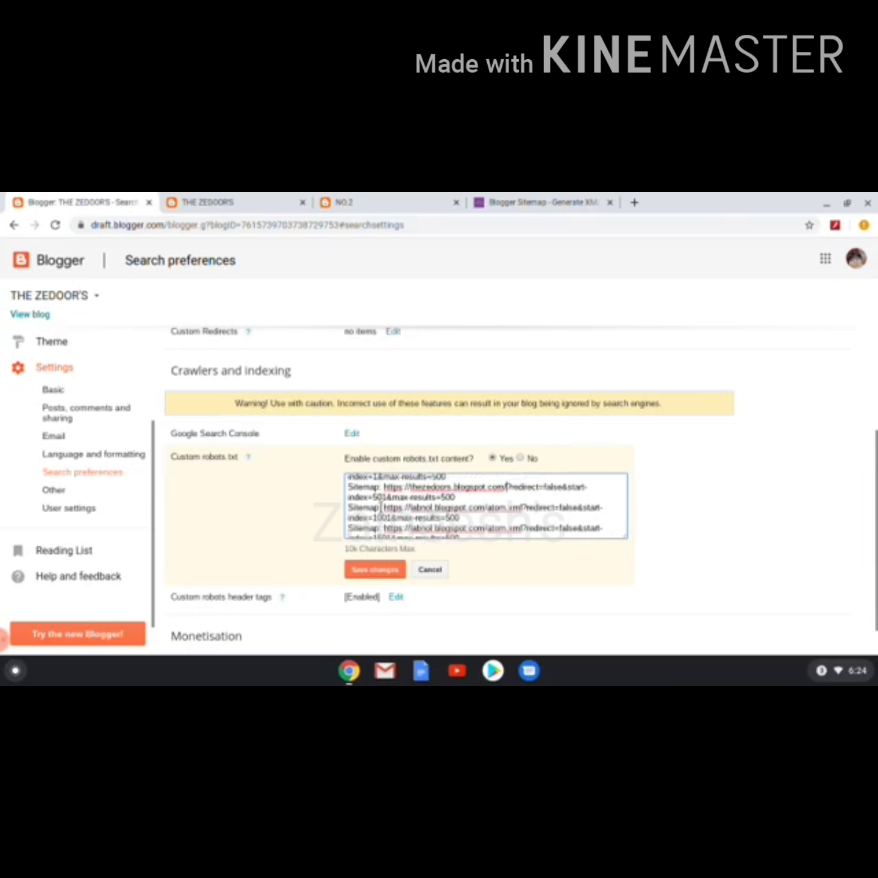
{"action": "left_click_drag", "start_coordinate": [385, 507], "coordinate": [486, 507]}
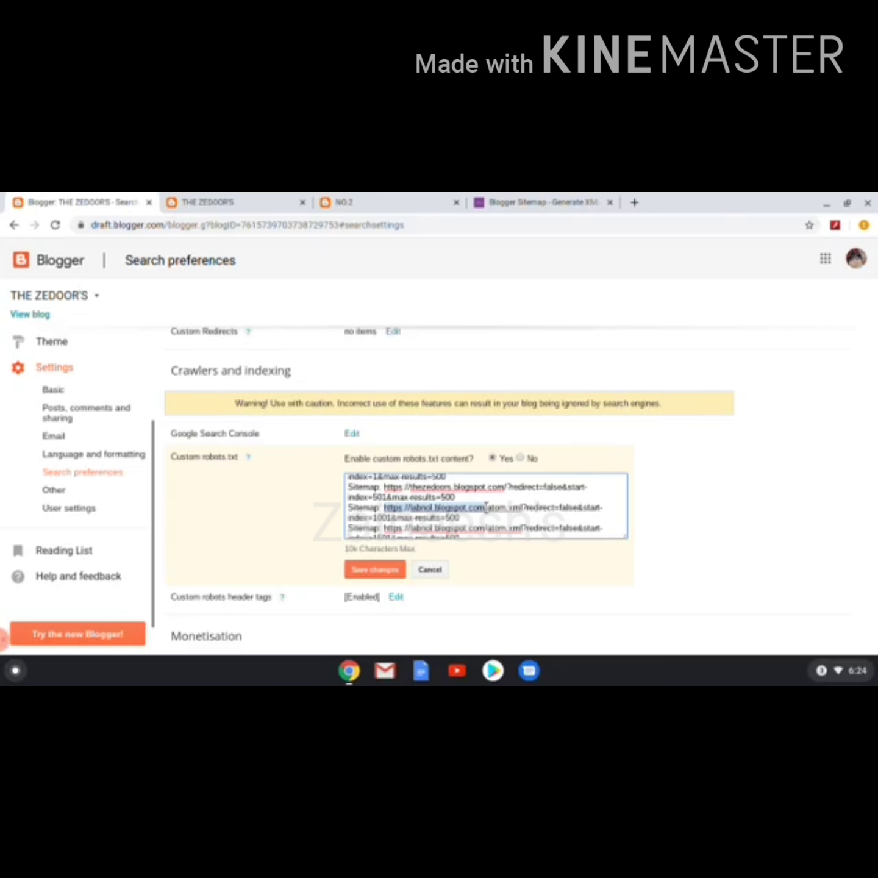
{"action": "key", "text": "BackSpace"}
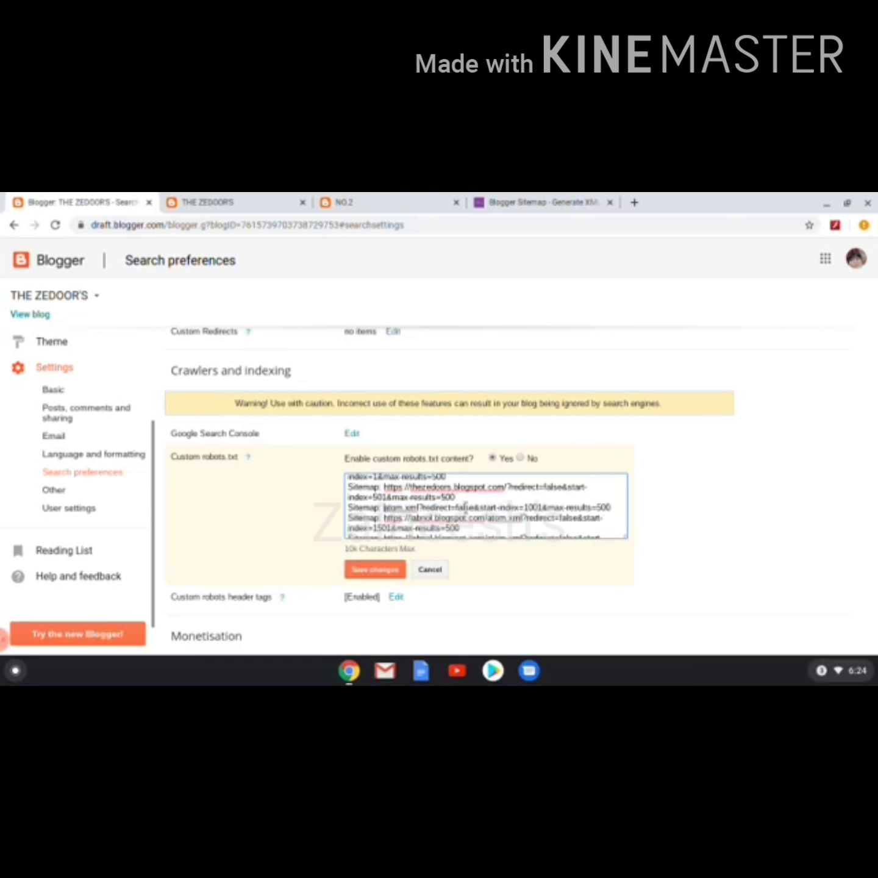
{"action": "left_click", "coordinate": [8, 642]}
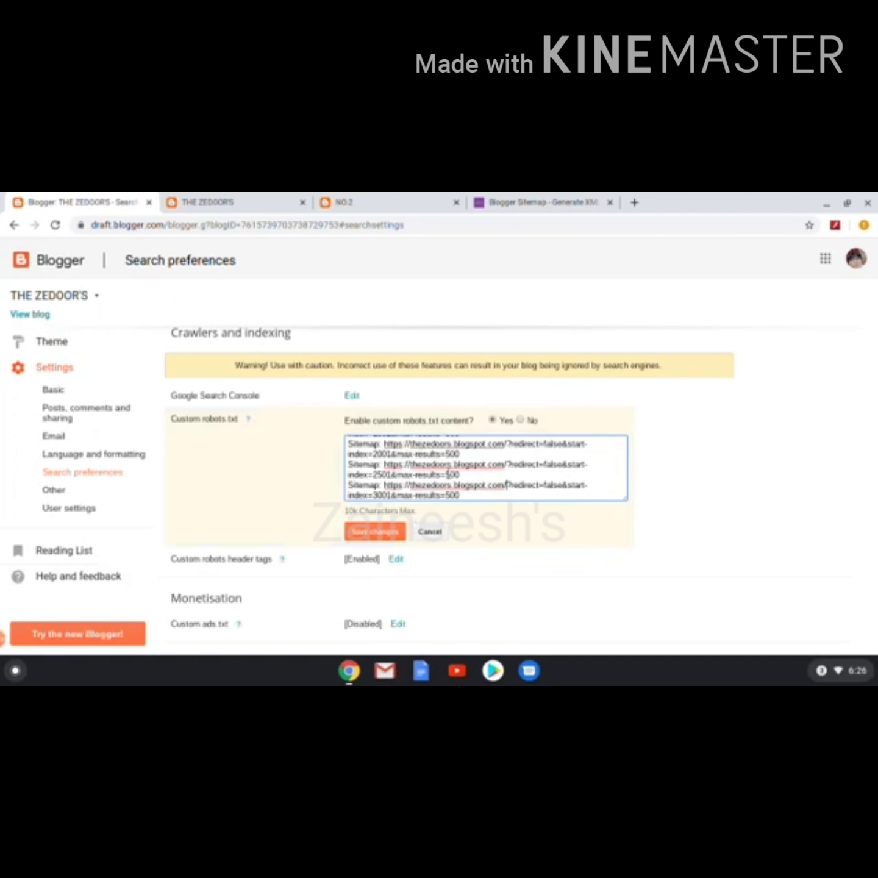
Review the custom robots.txt content from the last Sitemap line up to the User-agent line and save the changes.
{"action": "scroll", "coordinate": [448, 474], "scroll_direction": "up", "scroll_amount": 5}
{"action": "scroll", "coordinate": [445, 471], "scroll_direction": "down", "scroll_amount": 3}
{"action": "scroll", "coordinate": [444, 469], "scroll_direction": "down", "scroll_amount": 2}
{"action": "scroll", "coordinate": [443, 469], "scroll_direction": "up", "scroll_amount": 8}
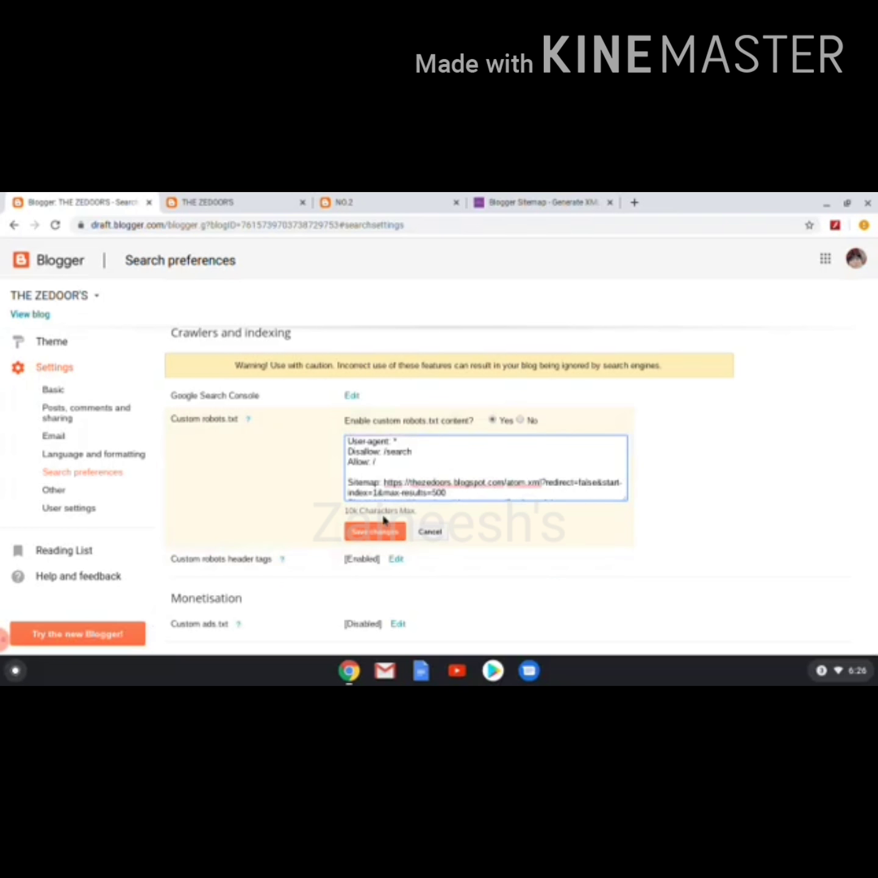
{"action": "left_click", "coordinate": [384, 533]}
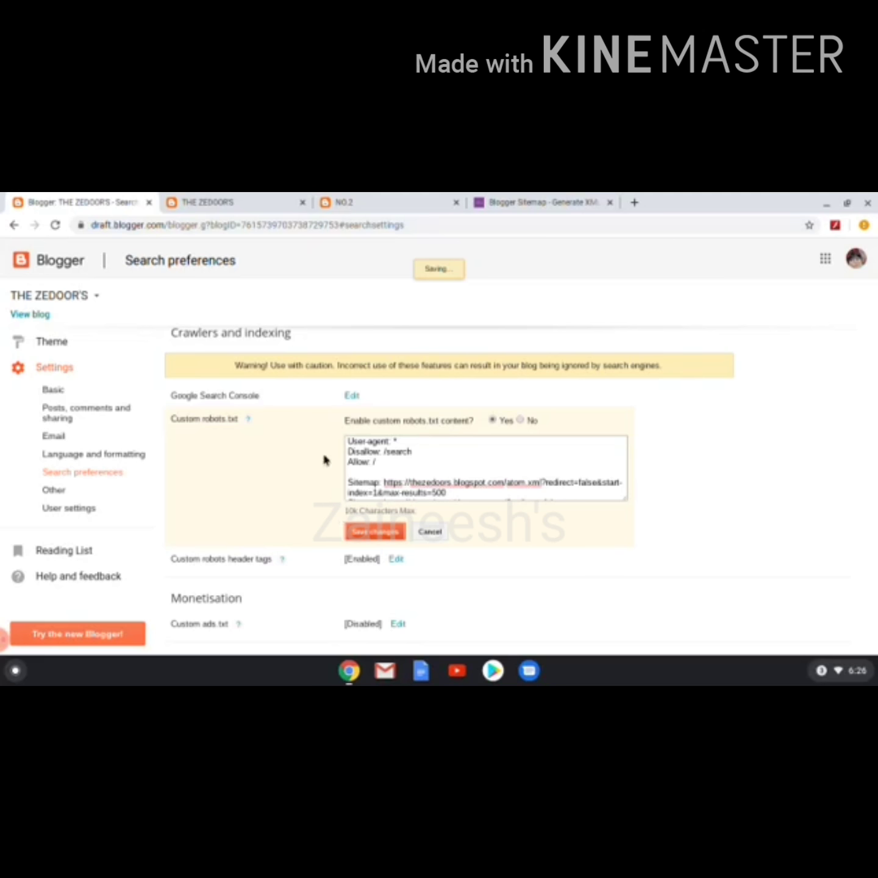
{"action": "left_click", "coordinate": [4, 637]}
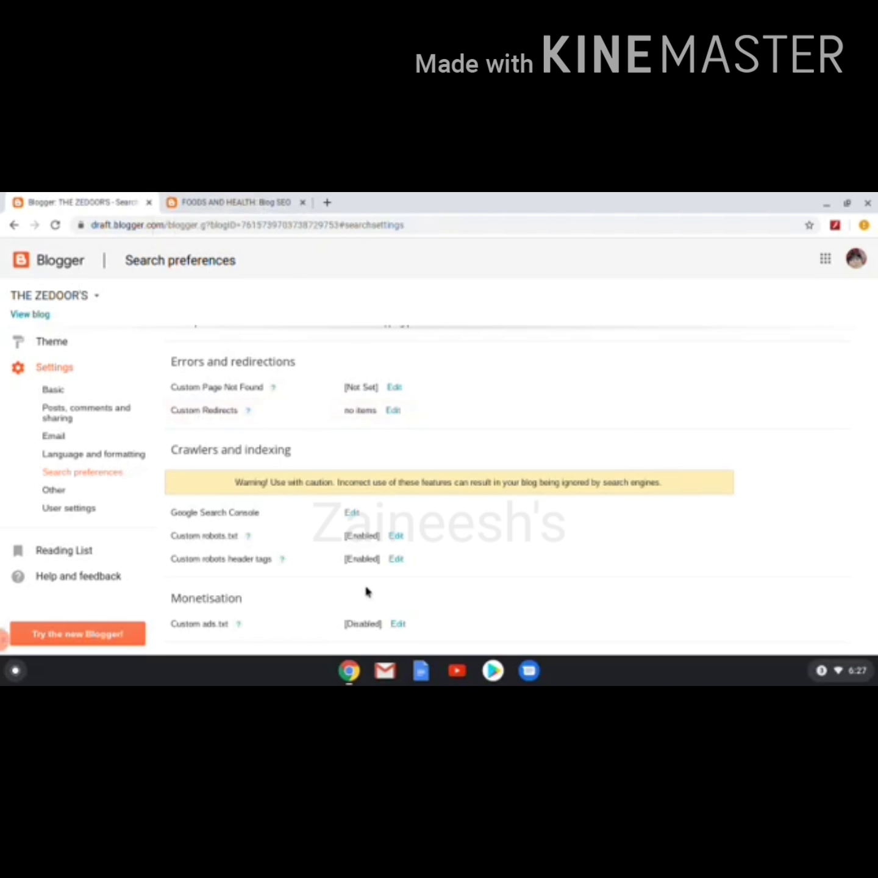
Follow the Google console link in the Blog SEO article on the FOODS AND HEALTH blog and start Google Search Console.
{"action": "left_click", "coordinate": [228, 197]}
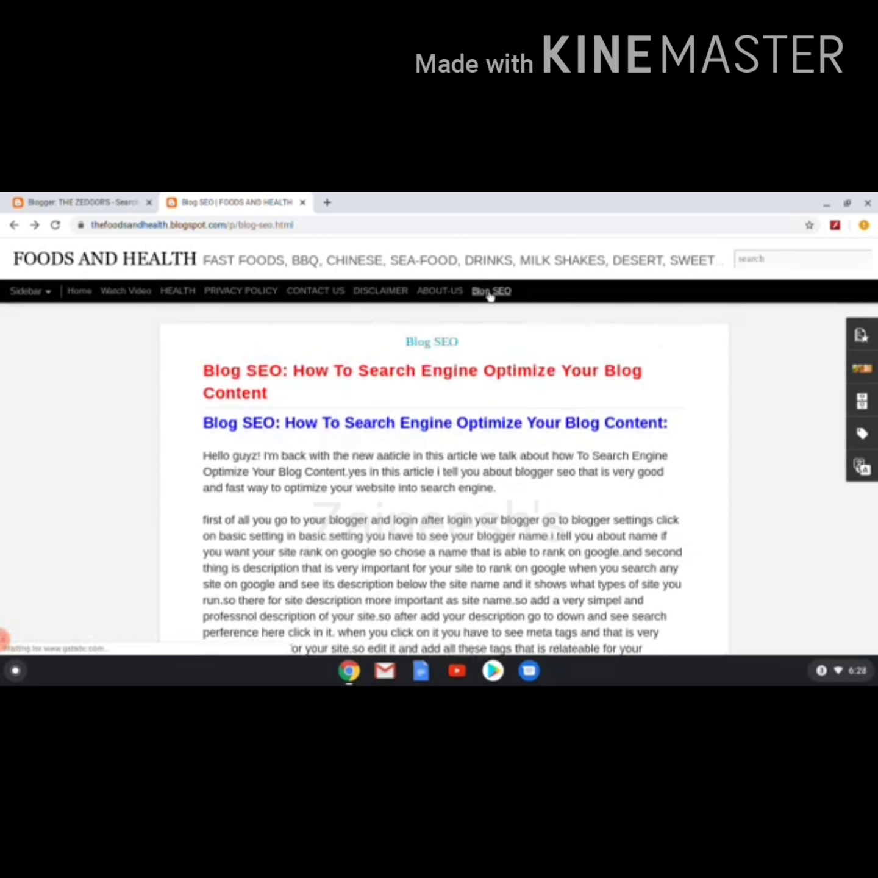
{"action": "scroll", "coordinate": [454, 468], "scroll_direction": "down", "scroll_amount": 6}
{"action": "scroll", "coordinate": [452, 466], "scroll_direction": "down", "scroll_amount": 6}
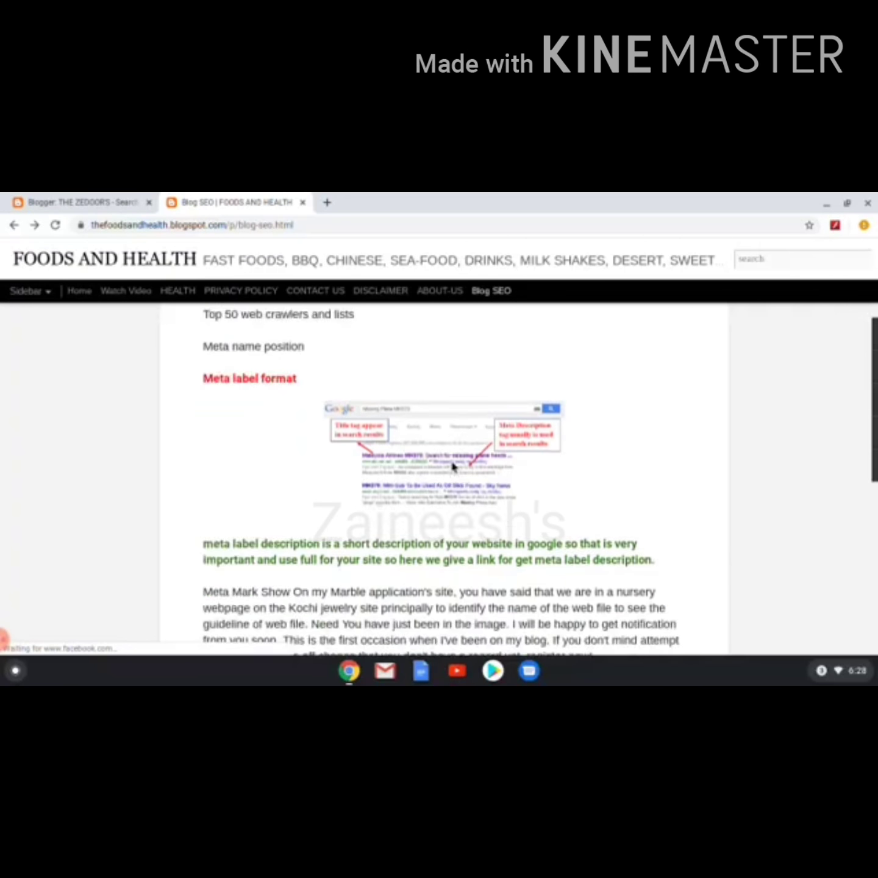
{"action": "scroll", "coordinate": [453, 467], "scroll_direction": "down", "scroll_amount": 6}
{"action": "scroll", "coordinate": [453, 464], "scroll_direction": "down", "scroll_amount": 8}
{"action": "scroll", "coordinate": [403, 455], "scroll_direction": "down", "scroll_amount": 4}
{"action": "scroll", "coordinate": [403, 453], "scroll_direction": "down", "scroll_amount": 3}
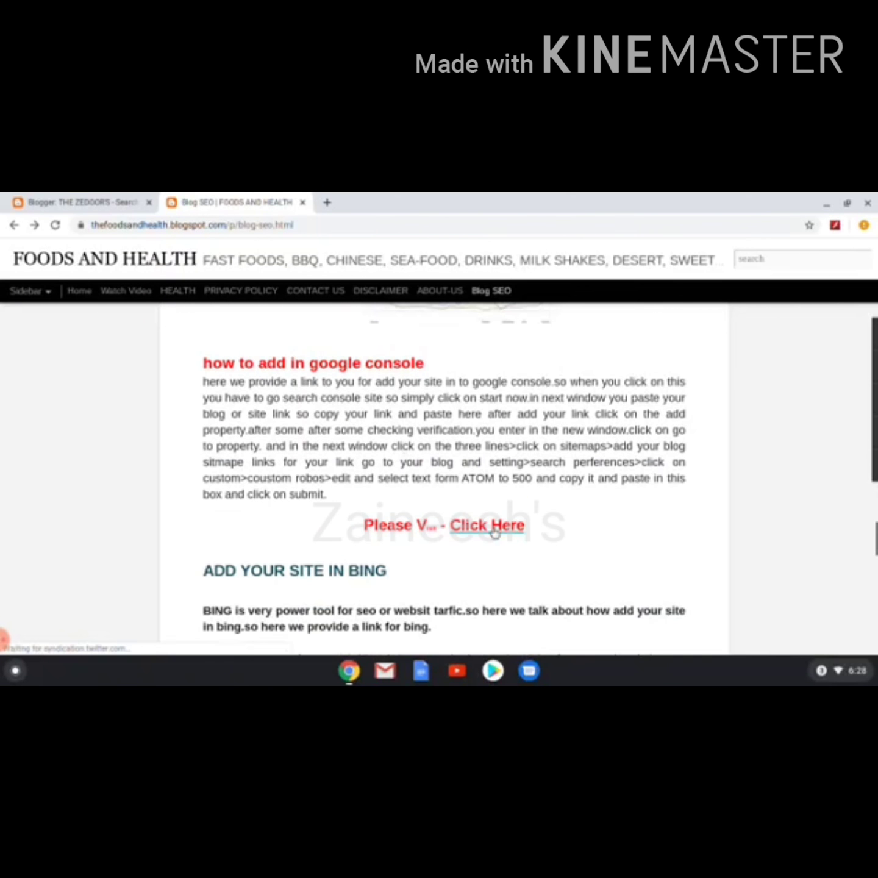
{"action": "left_click", "coordinate": [493, 530]}
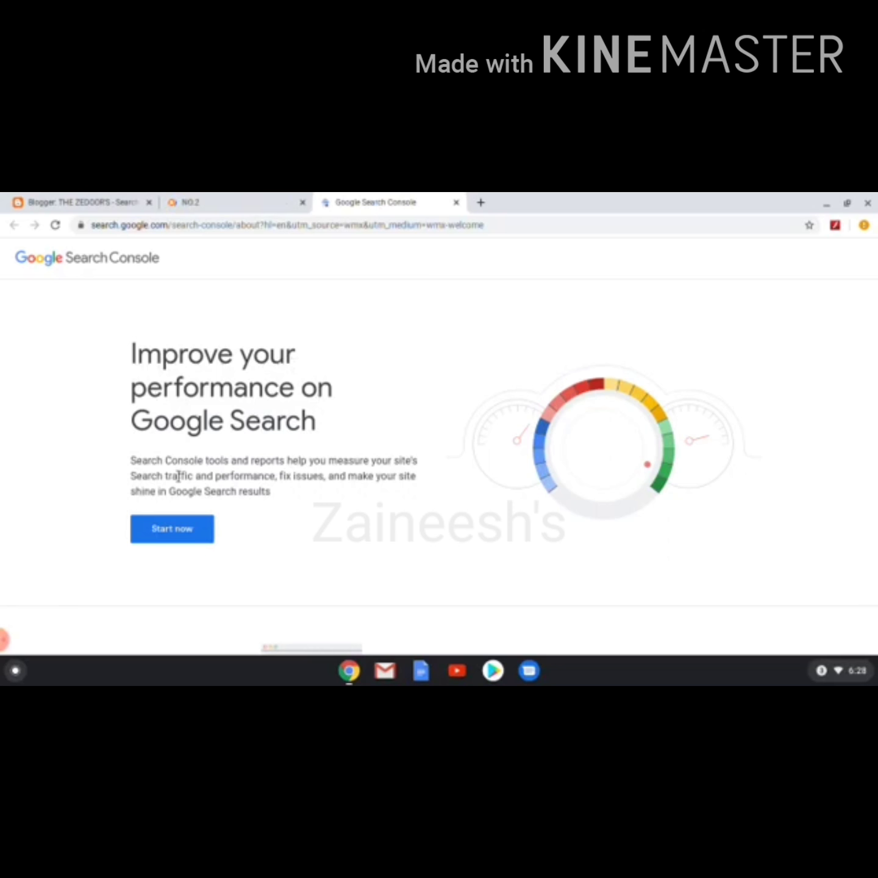
{"action": "left_click", "coordinate": [184, 537]}
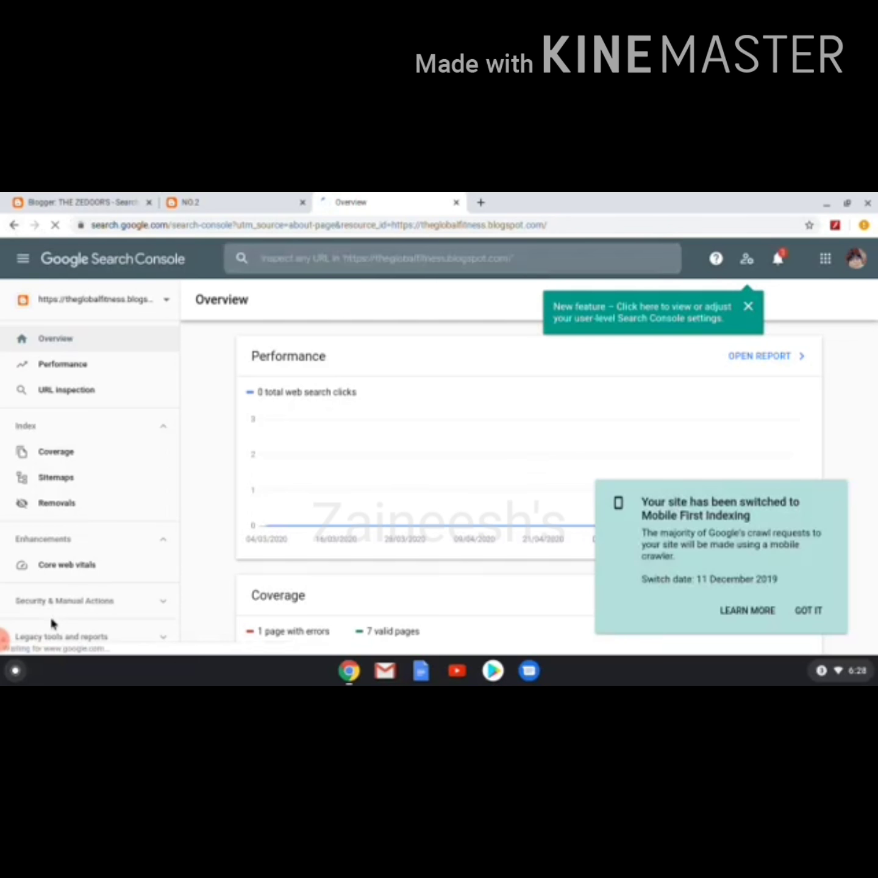
{"action": "left_click", "coordinate": [5, 639]}
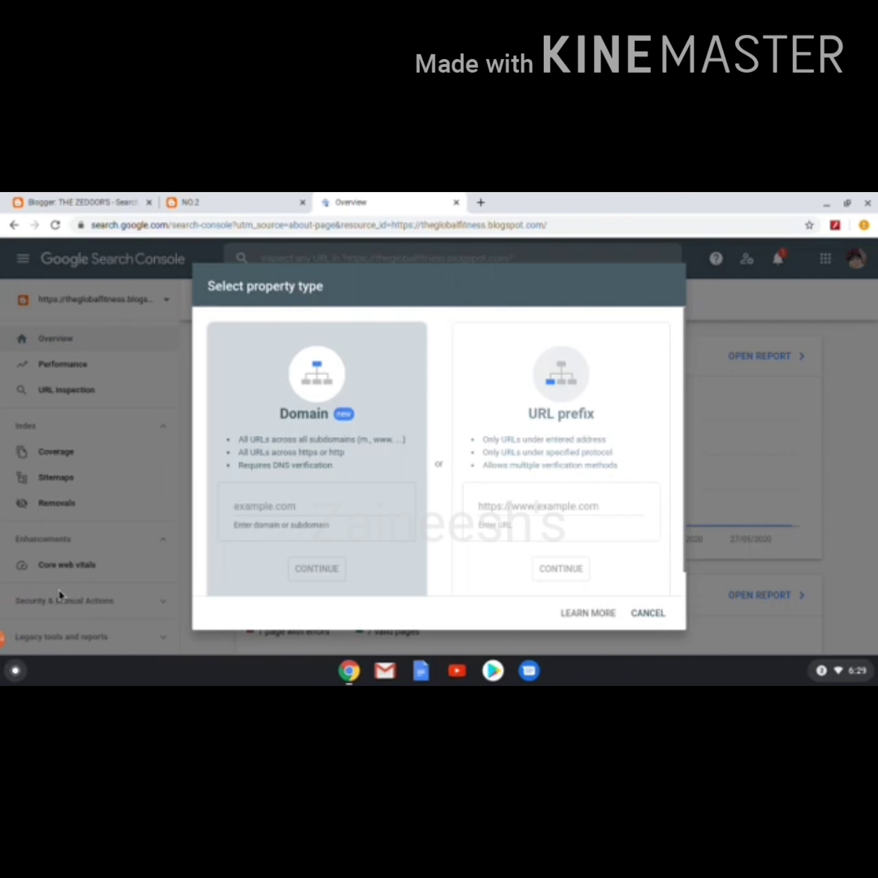
{"action": "left_click", "coordinate": [3, 638]}
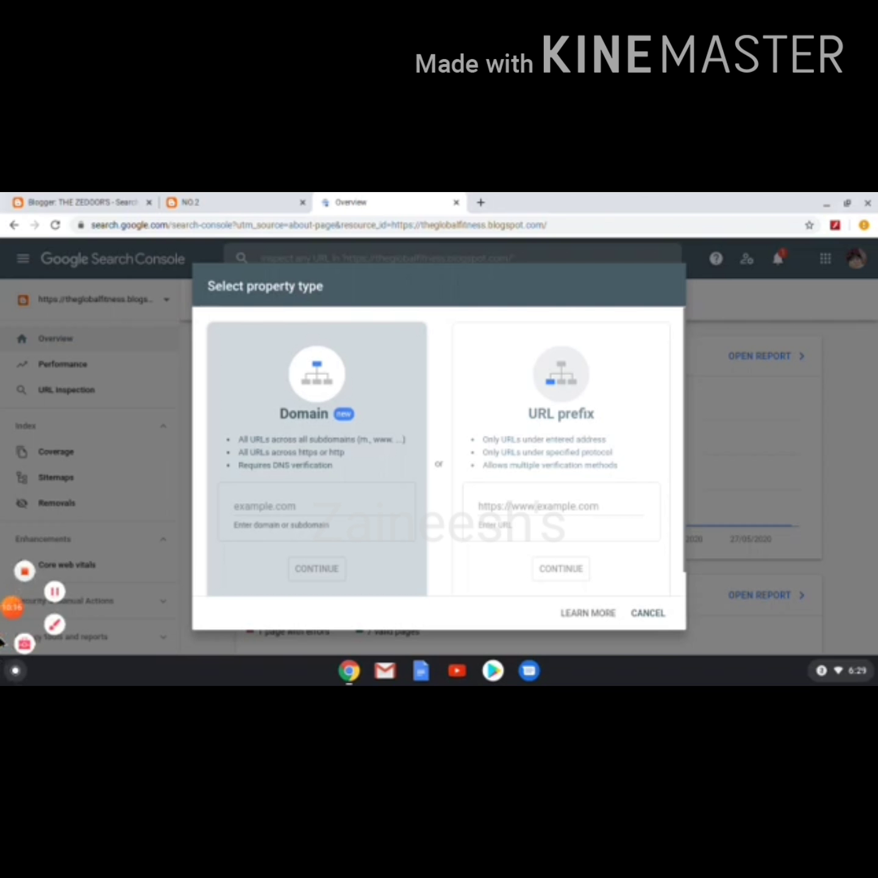
{"action": "left_click", "coordinate": [156, 546]}
Start adding a new Search Console property and choose the URL prefix type.
{"action": "left_click", "coordinate": [107, 299]}
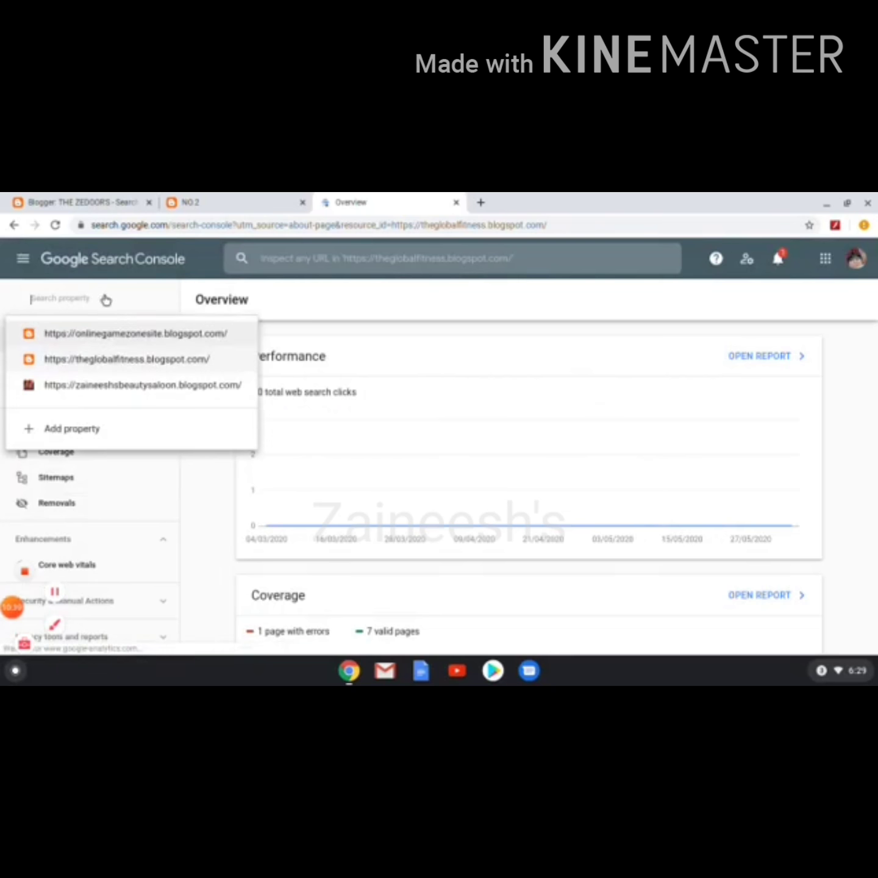
{"action": "left_click", "coordinate": [98, 429]}
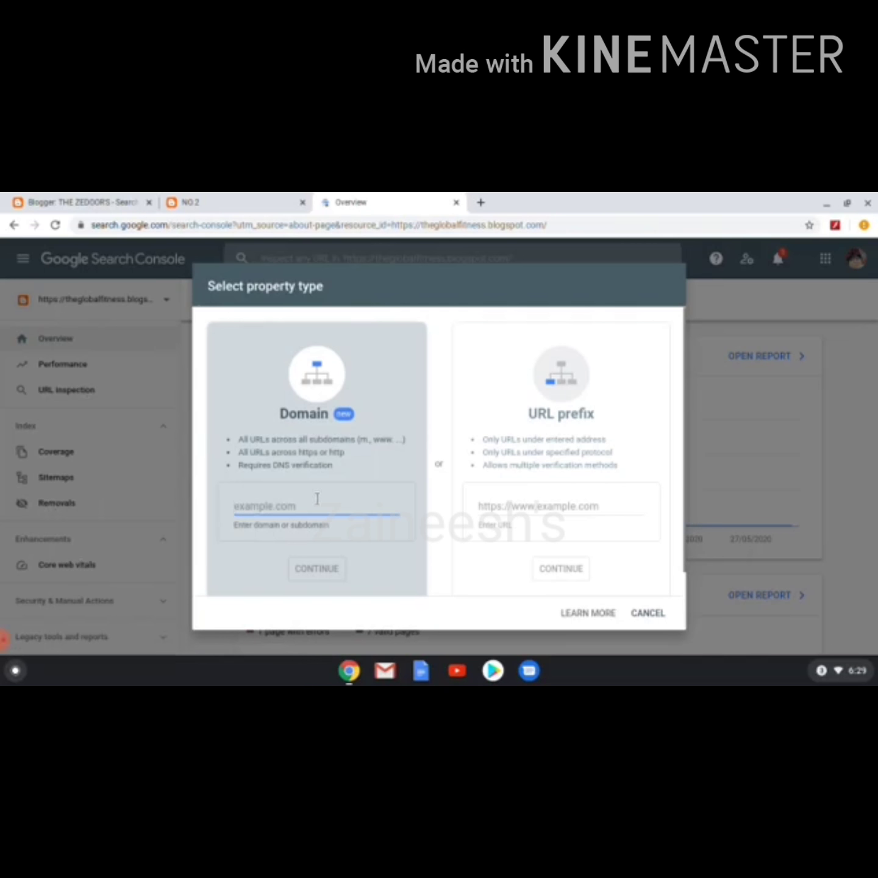
{"action": "left_click", "coordinate": [521, 504]}
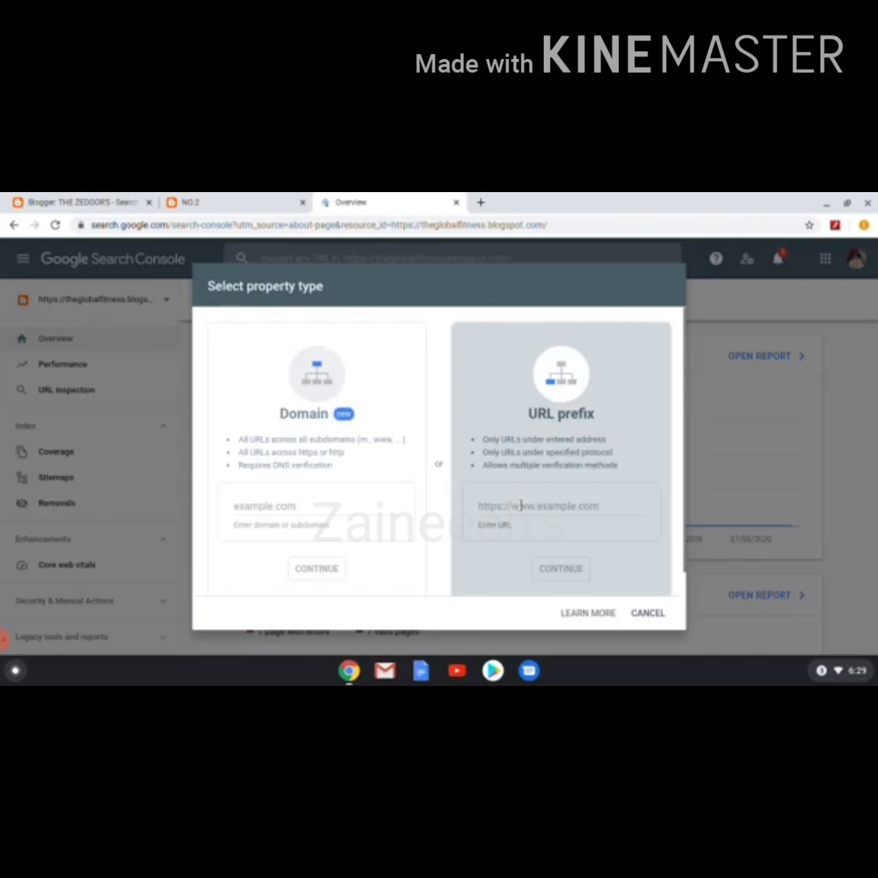
{"action": "right_click", "coordinate": [521, 505]}
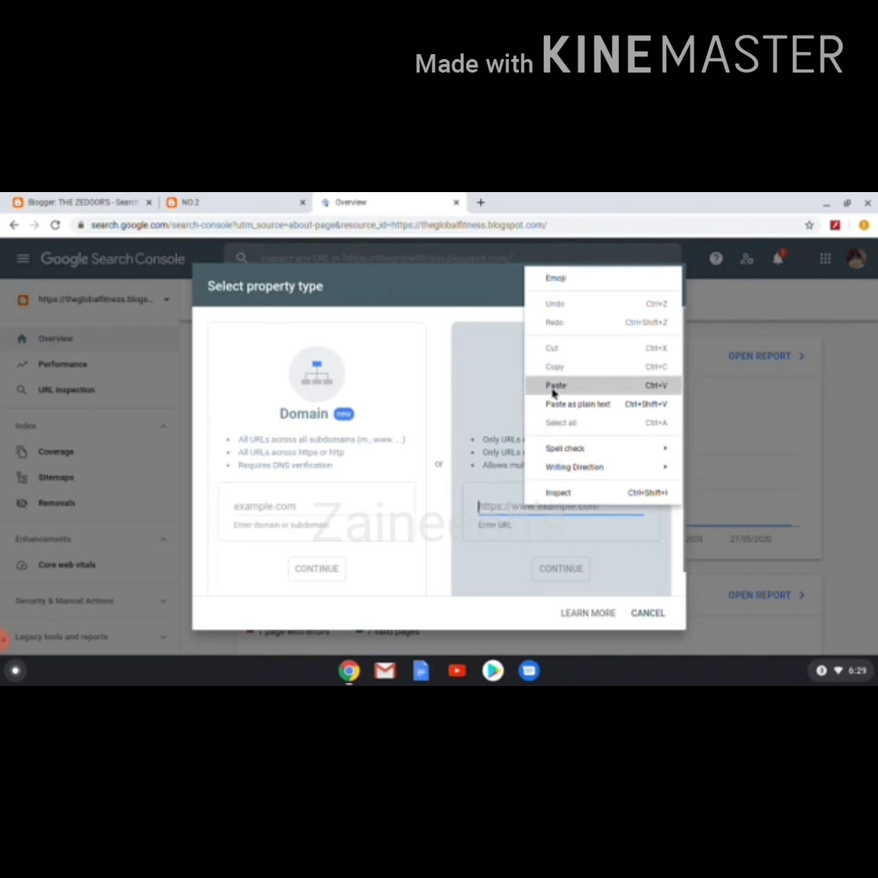
{"action": "left_click", "coordinate": [553, 389]}
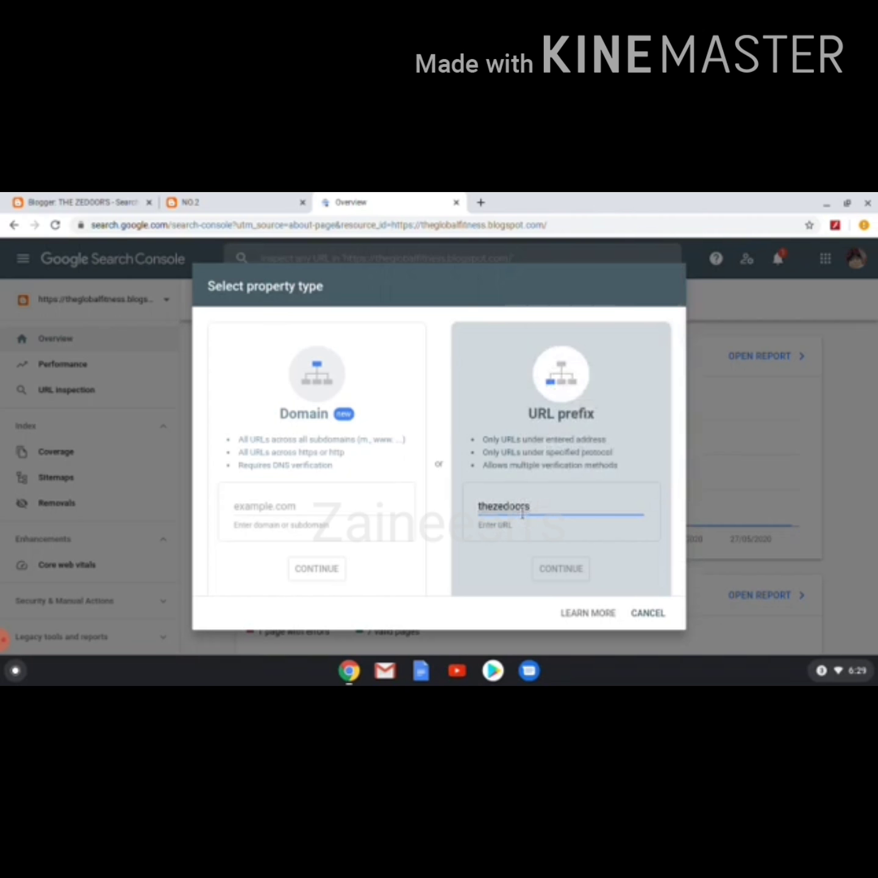
{"action": "key", "text": "BackSpace"}
{"action": "key", "text": "BackSpace"}
{"action": "key", "text": "BackSpace"}
{"action": "key", "text": "BackSpace"}
{"action": "key", "text": "BackSpace"}
{"action": "key", "text": "BackSpace"}
{"action": "key", "text": "BackSpace"}
{"action": "key", "text": "BackSpace"}
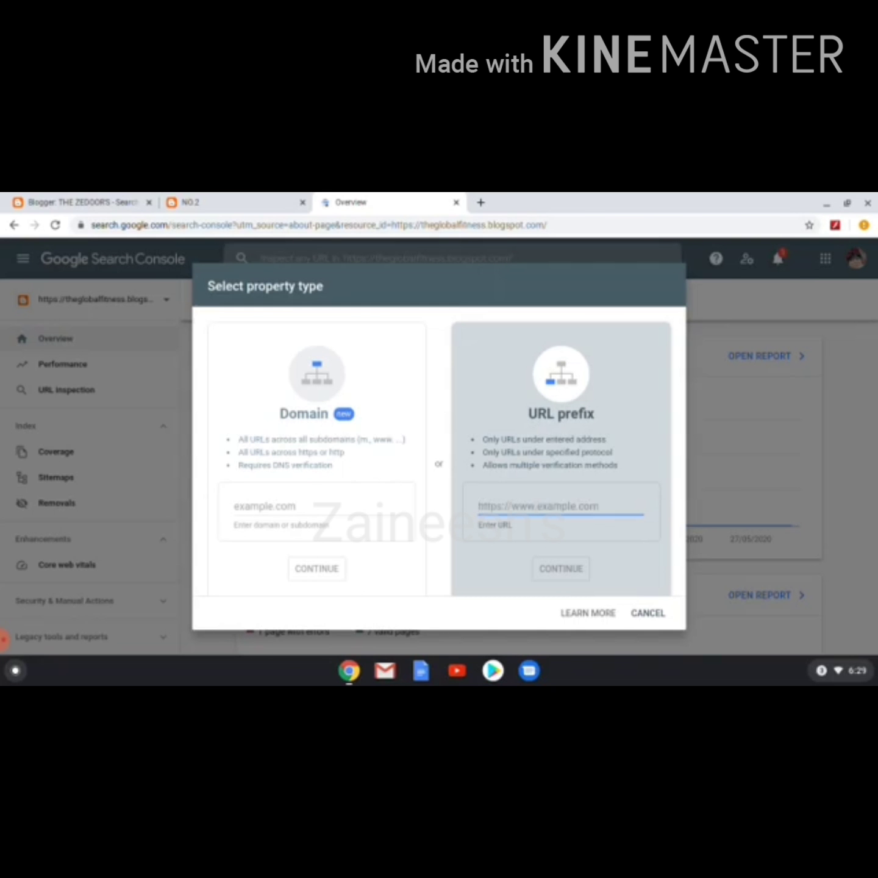
Open the live blog from Blogger, copy its address thezedoors.blogspot.com and return to the property dialog in Search Console.
{"action": "left_click", "coordinate": [89, 203]}
{"action": "left_click", "coordinate": [39, 313]}
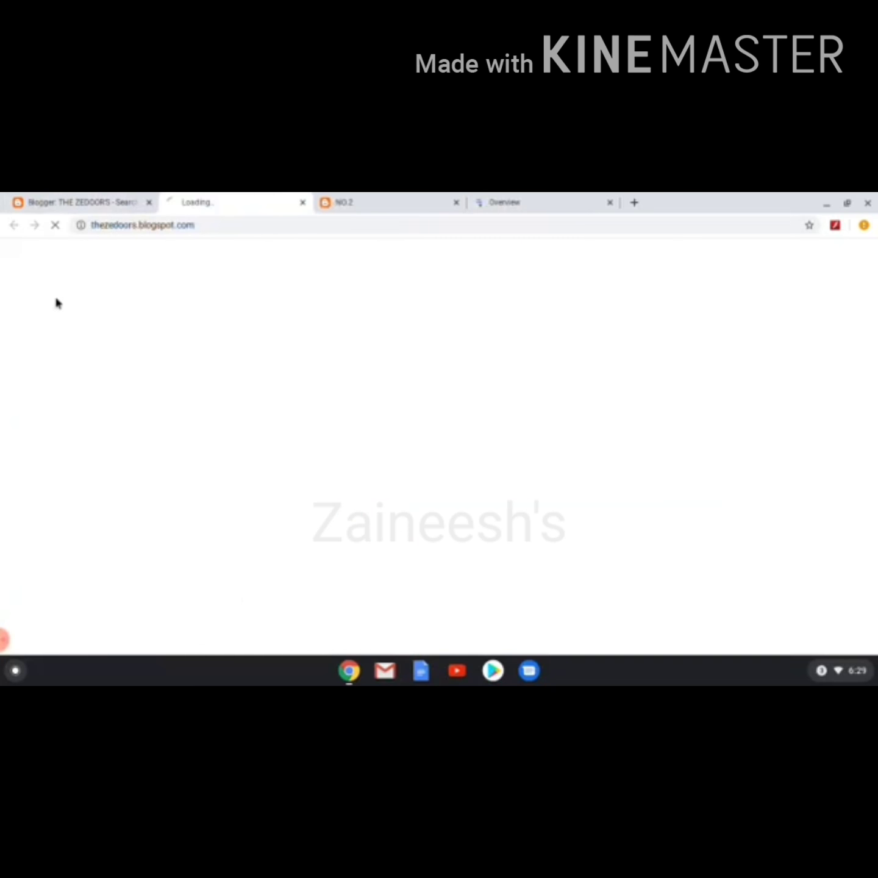
{"action": "left_click", "coordinate": [117, 223]}
{"action": "right_click", "coordinate": [117, 223]}
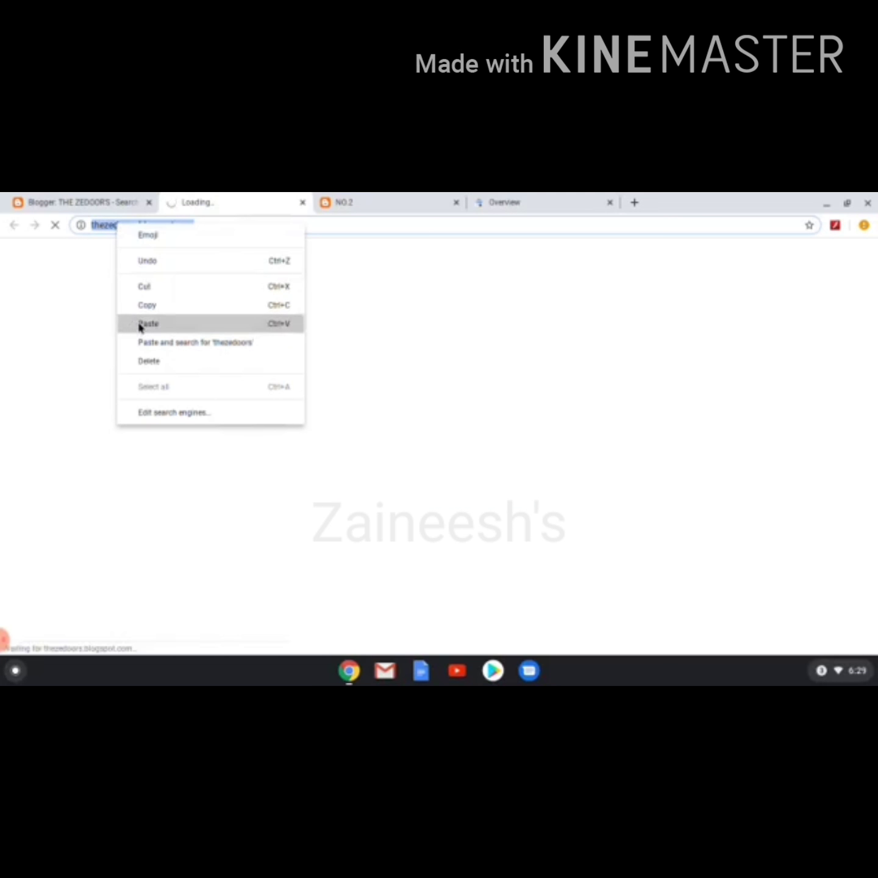
{"action": "left_click", "coordinate": [147, 304]}
{"action": "left_click", "coordinate": [521, 198]}
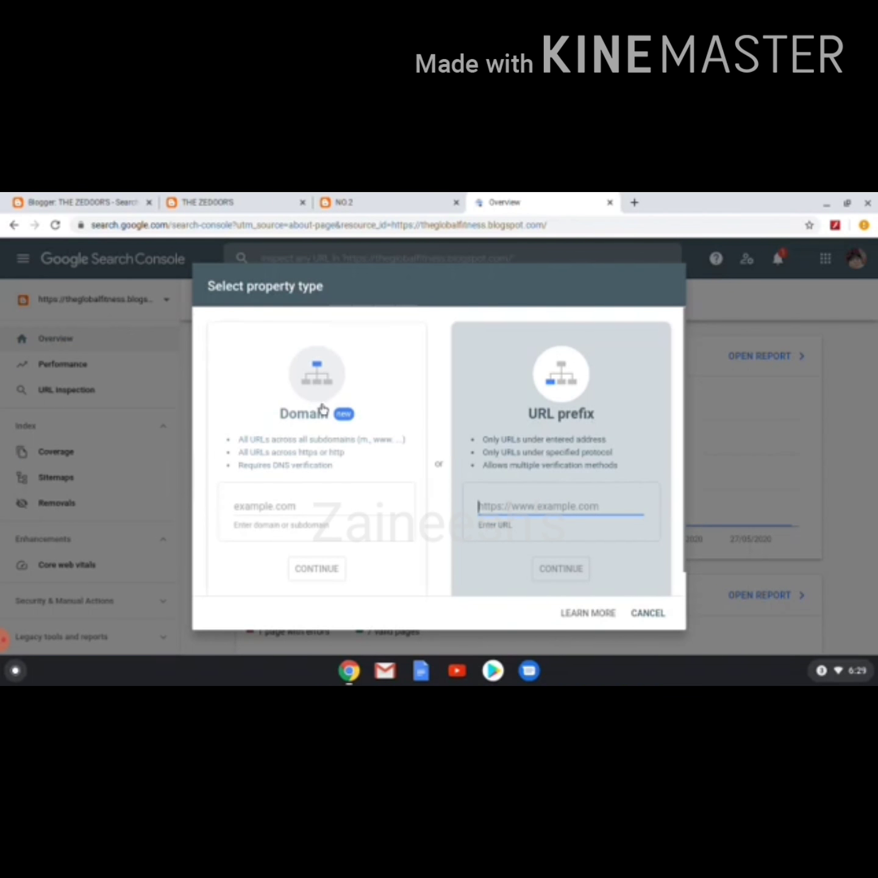
{"action": "right_click", "coordinate": [521, 505]}
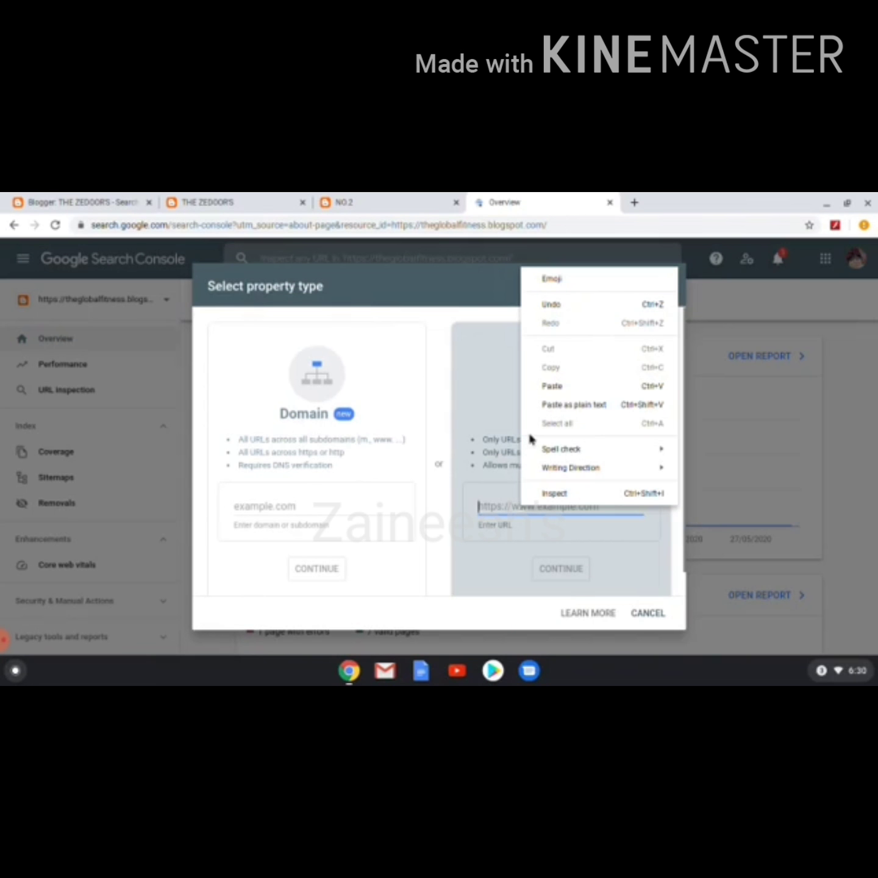
{"action": "left_click", "coordinate": [551, 389]}
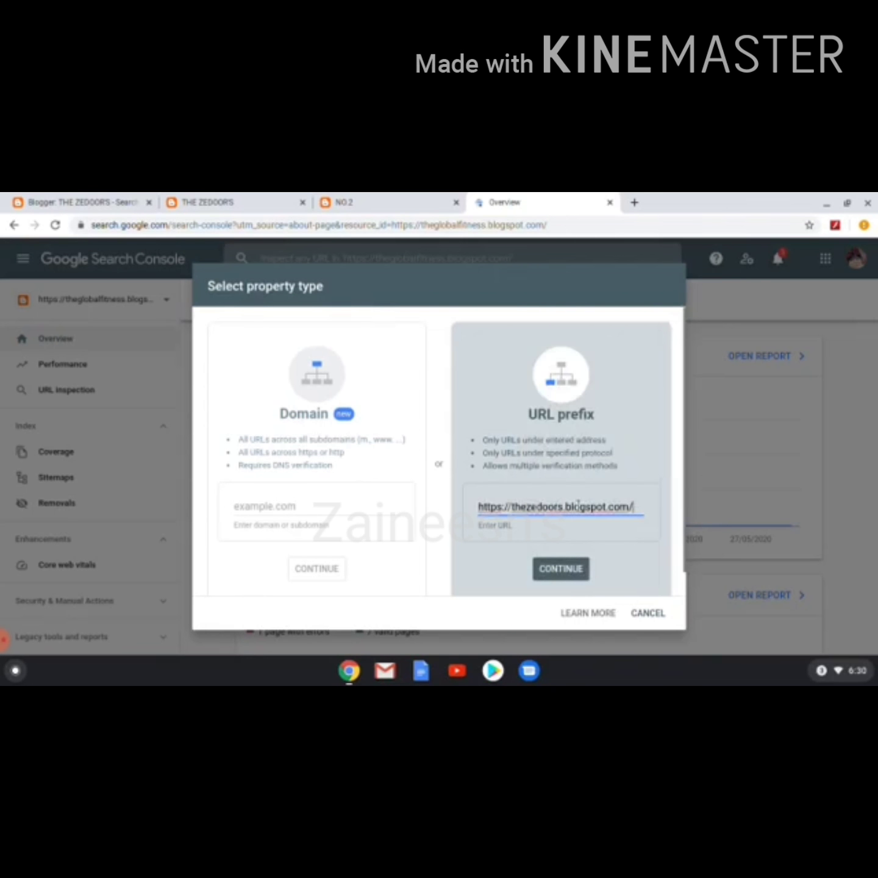
{"action": "left_click", "coordinate": [561, 572]}
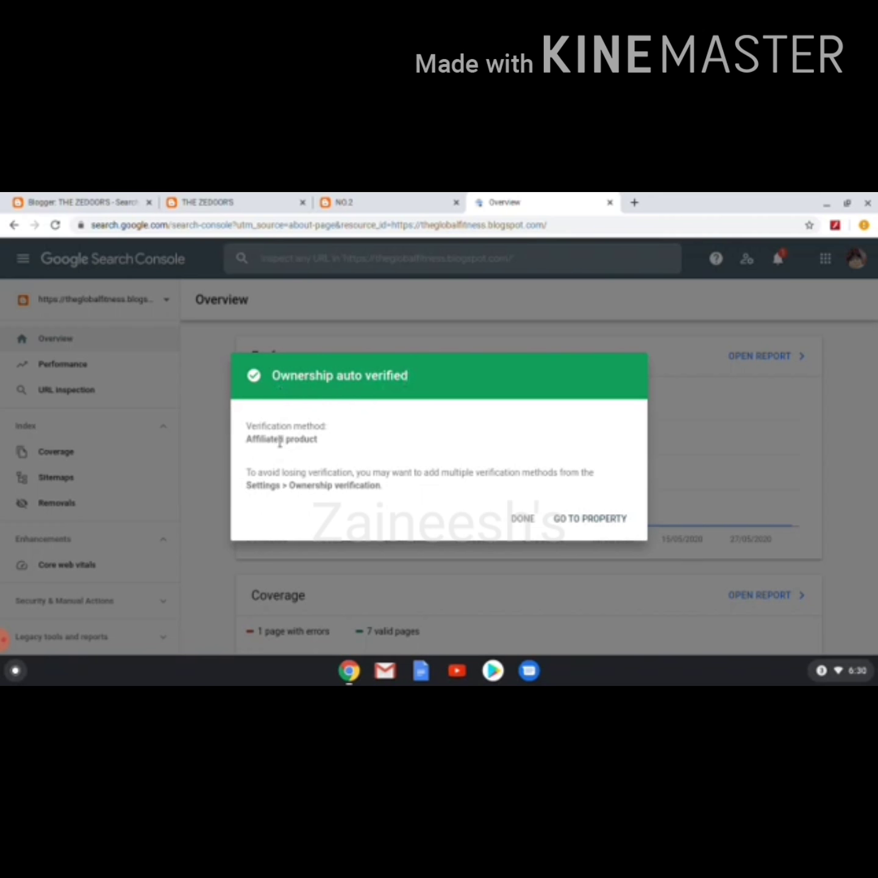
{"action": "left_click", "coordinate": [585, 524]}
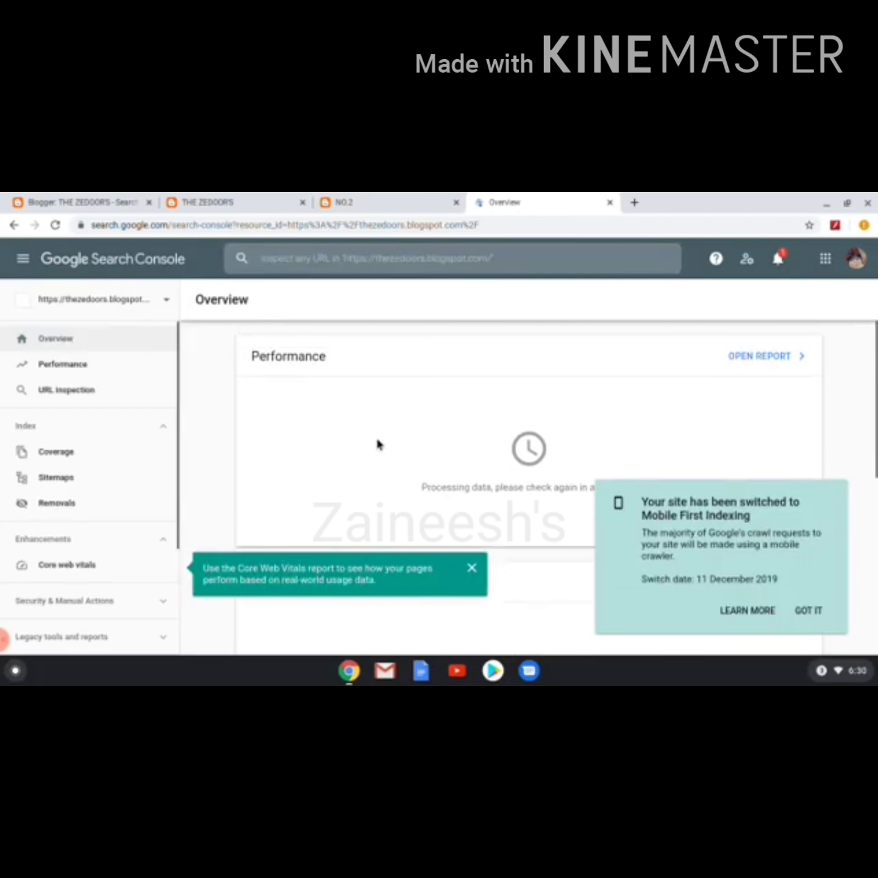
Dismiss the mobile-first indexing and Core Web Vitals notices and go to the Sitemaps page of the thezedoors.blogspot.com property.
{"action": "left_click", "coordinate": [806, 613]}
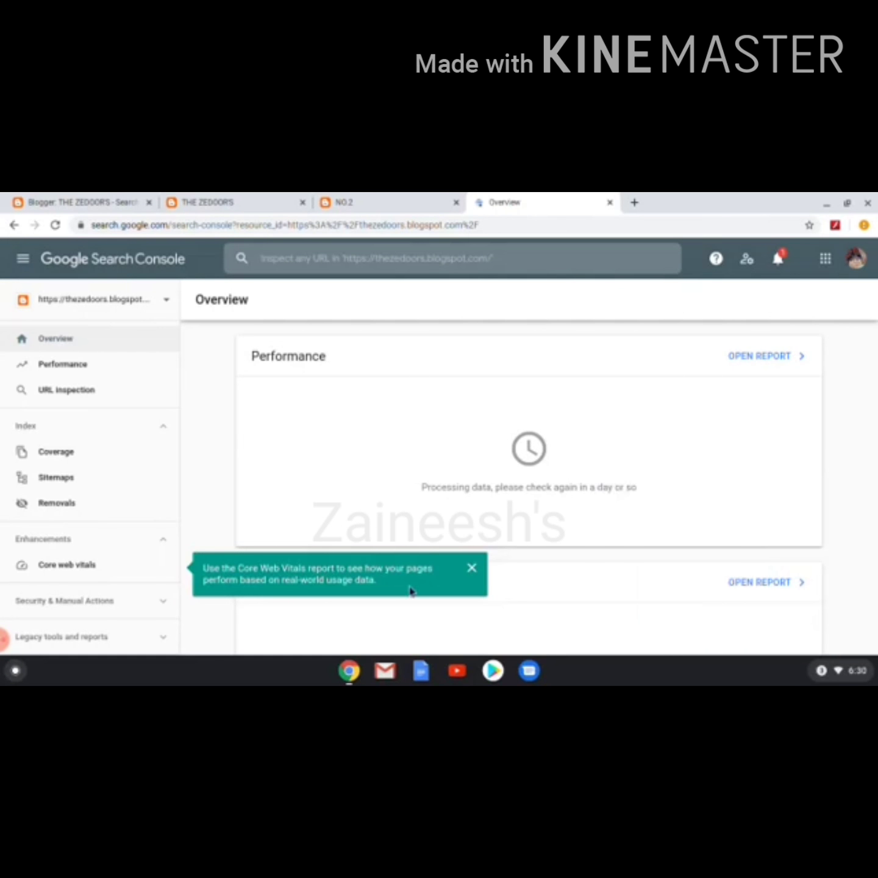
{"action": "left_click", "coordinate": [470, 568]}
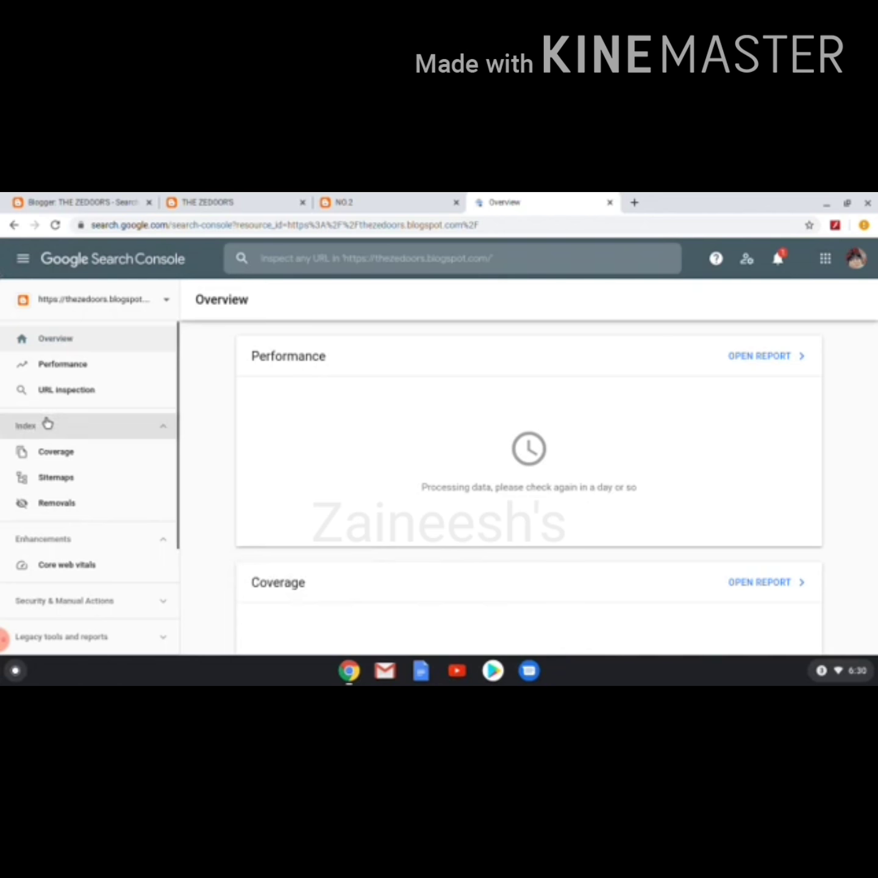
{"action": "scroll", "coordinate": [47, 420], "scroll_direction": "down", "scroll_amount": 5}
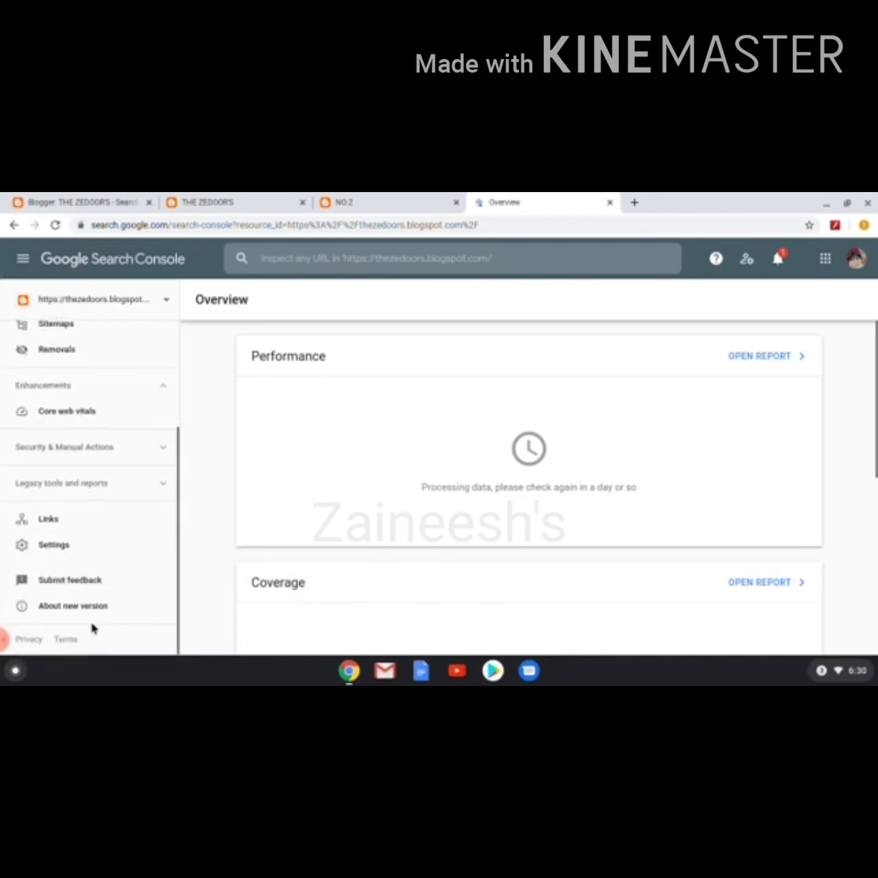
{"action": "scroll", "coordinate": [58, 357], "scroll_direction": "up", "scroll_amount": 1}
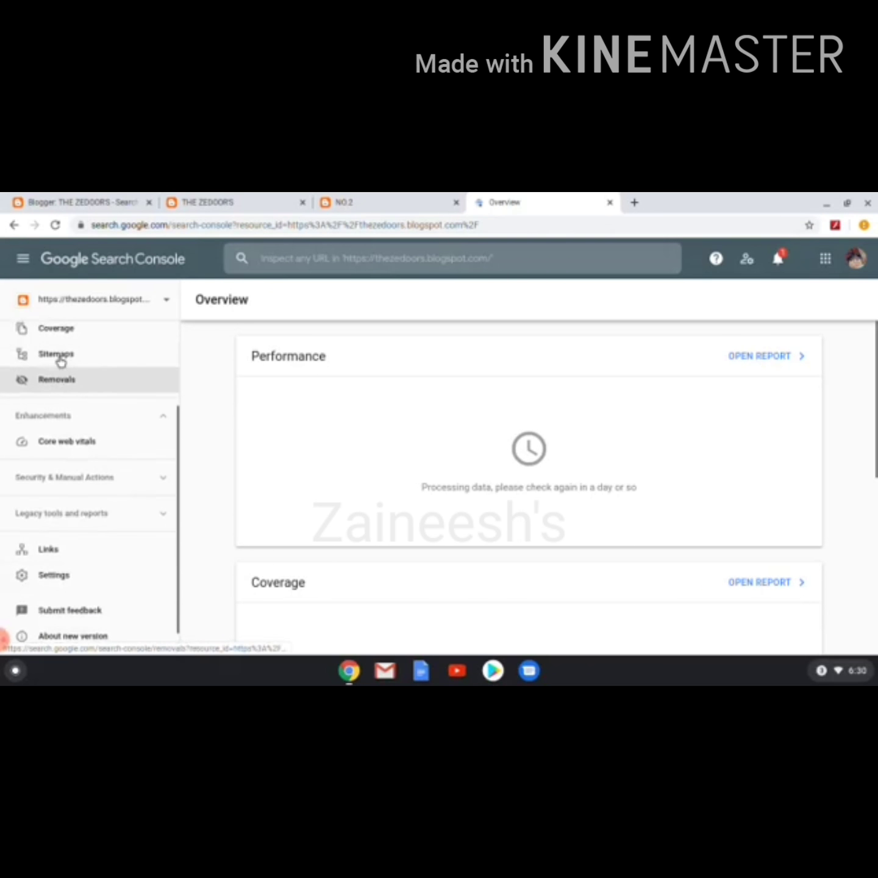
{"action": "left_click", "coordinate": [59, 355]}
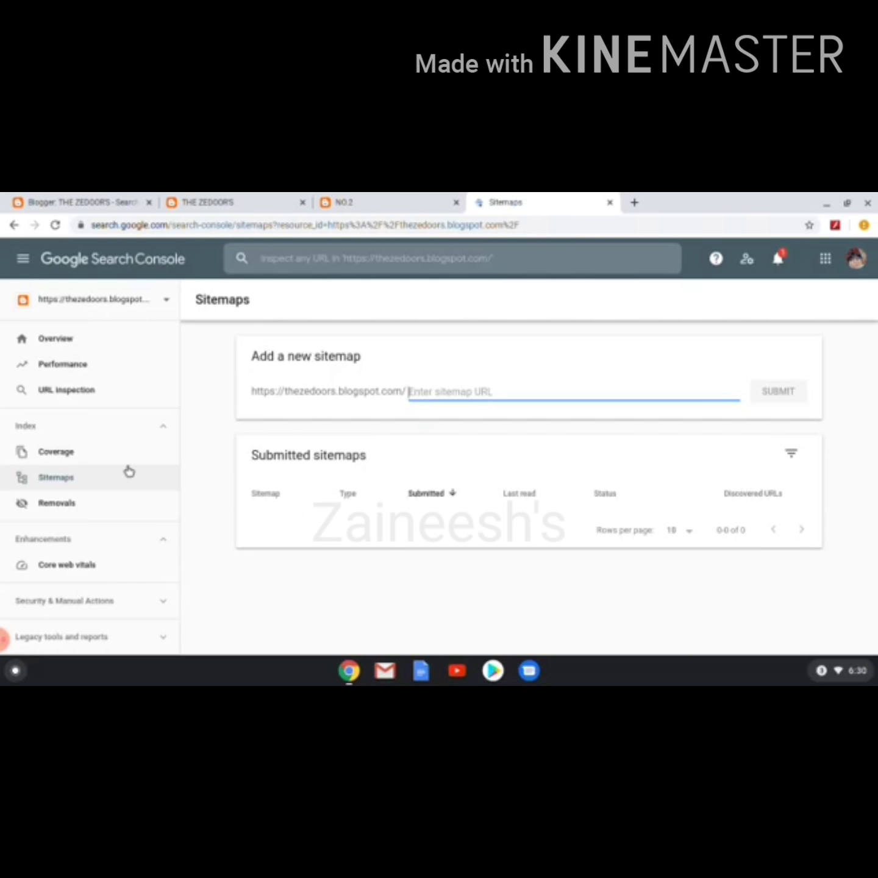
Look at the property's settings, start URL inspection and return to the Sitemaps page.
{"action": "scroll", "coordinate": [30, 515], "scroll_direction": "down", "scroll_amount": 2}
{"action": "scroll", "coordinate": [32, 518], "scroll_direction": "down", "scroll_amount": 3}
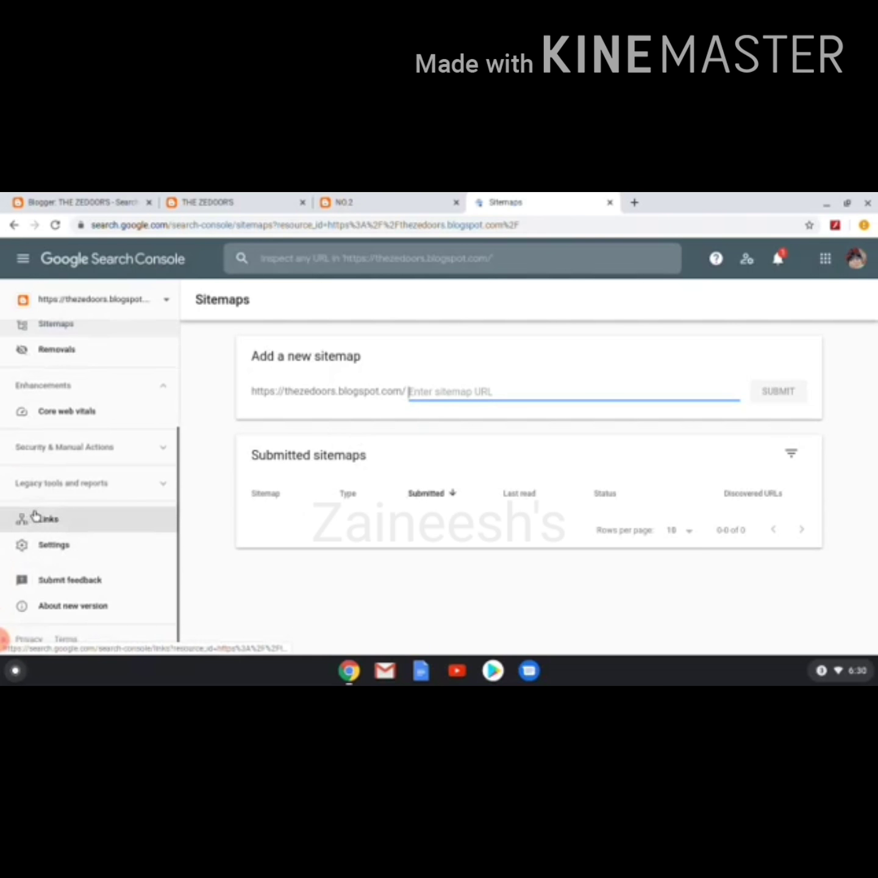
{"action": "left_click", "coordinate": [58, 547]}
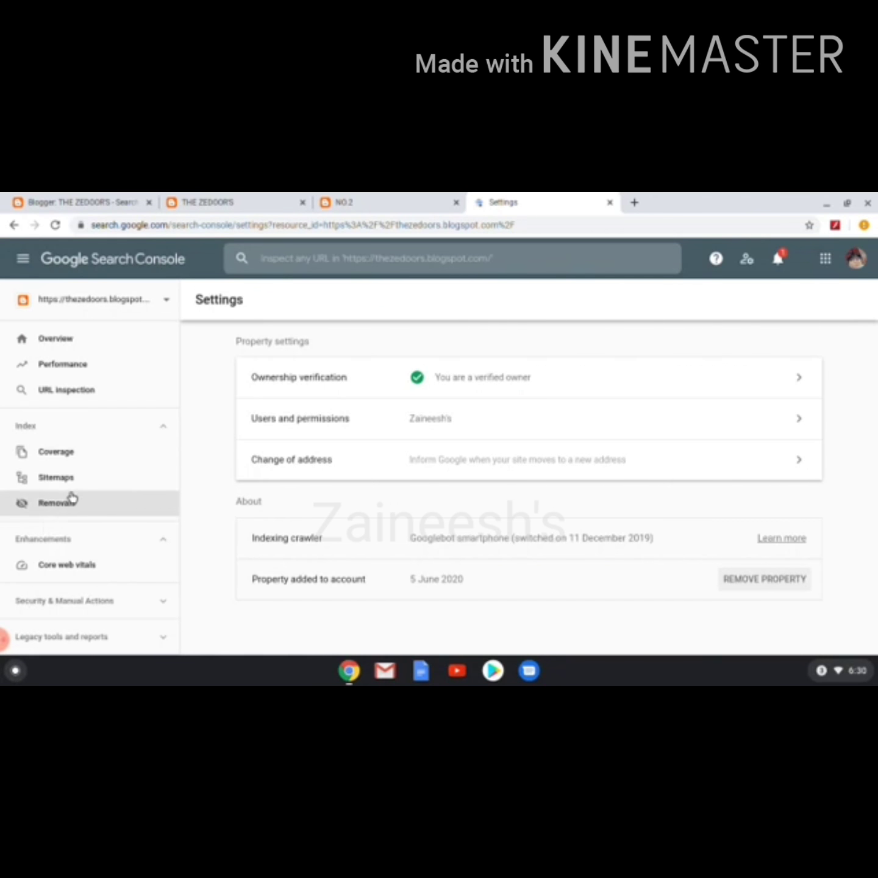
{"action": "left_click", "coordinate": [64, 393]}
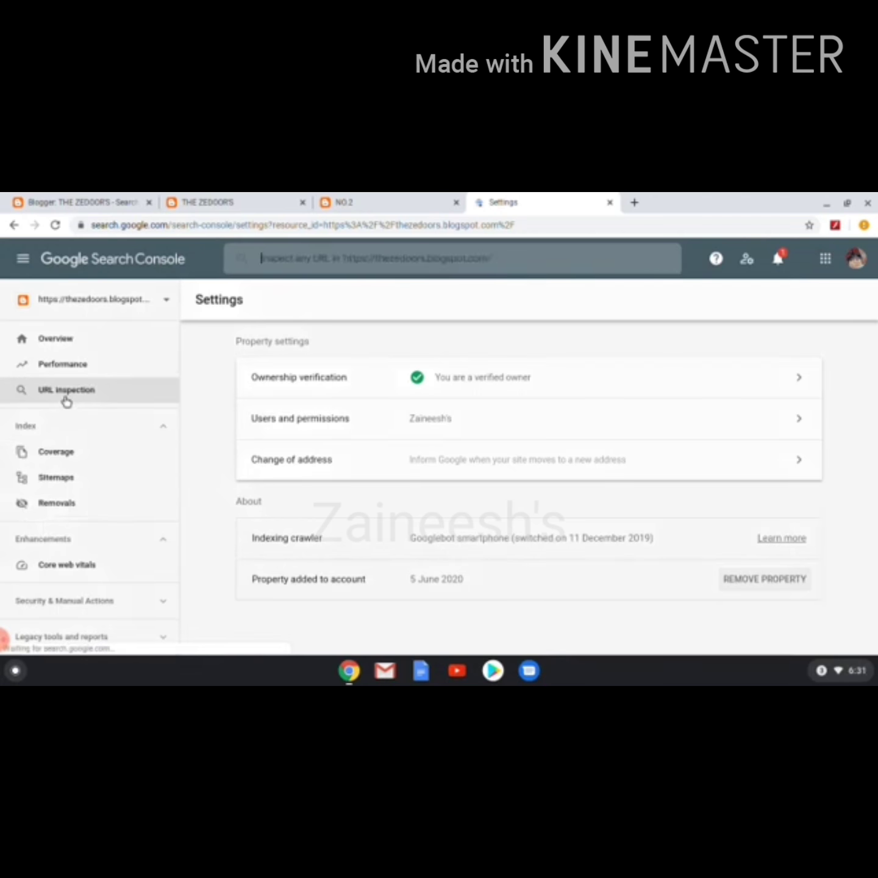
{"action": "left_click", "coordinate": [79, 473]}
{"action": "left_click", "coordinate": [57, 478]}
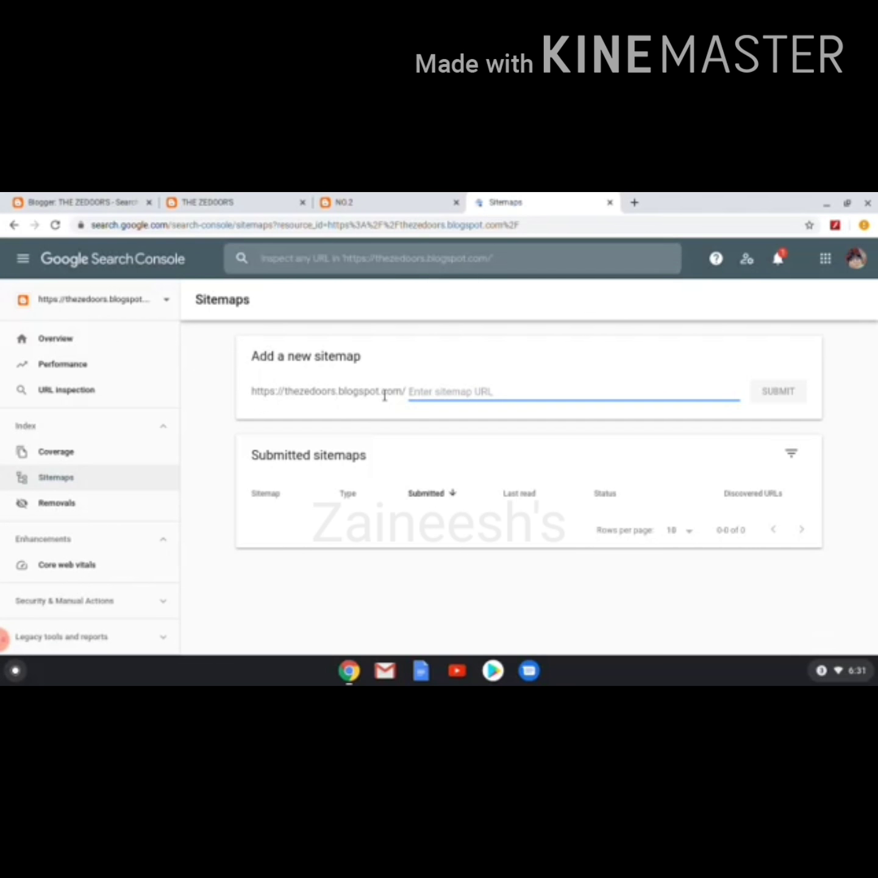
Switch to Blogger, open THE ZEDOOR'S custom robots.txt content for editing and review its sitemap lines.
{"action": "left_click", "coordinate": [110, 196]}
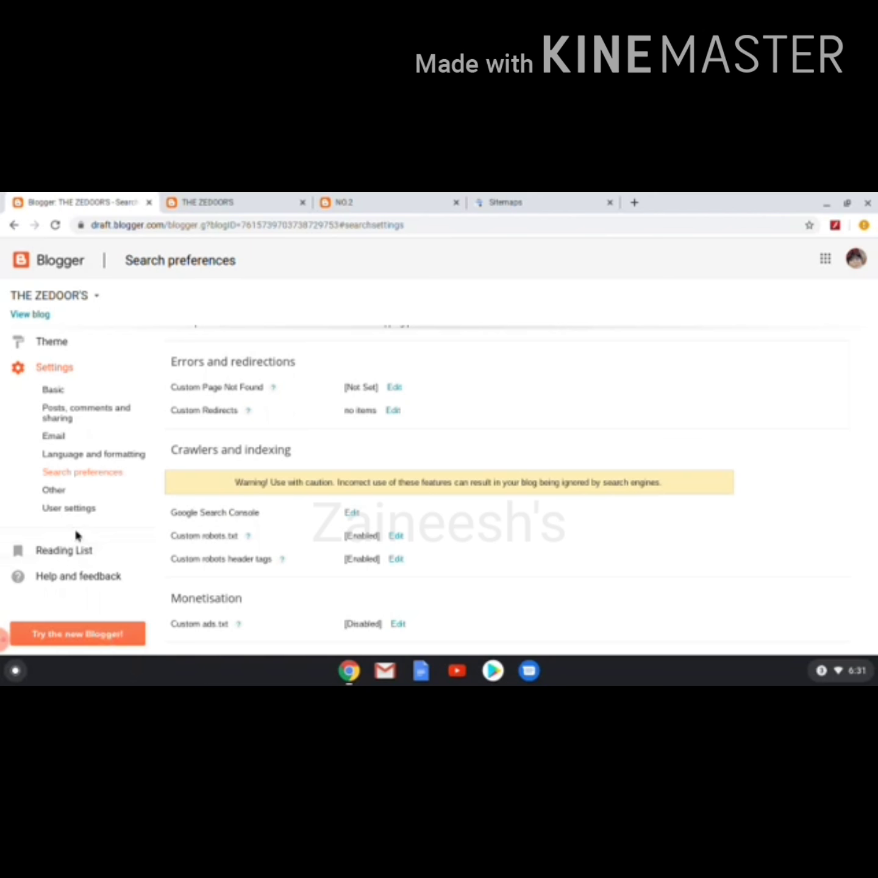
{"action": "left_click", "coordinate": [396, 535]}
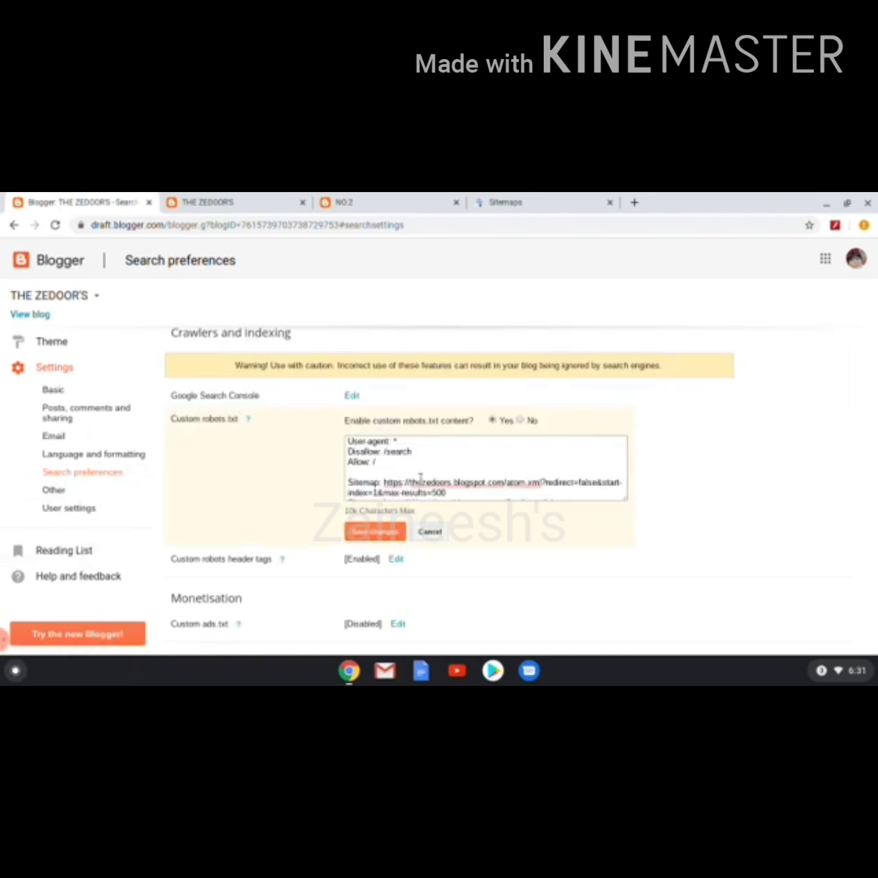
{"action": "scroll", "coordinate": [420, 478], "scroll_direction": "down", "scroll_amount": 5}
{"action": "scroll", "coordinate": [419, 478], "scroll_direction": "up", "scroll_amount": 4}
{"action": "scroll", "coordinate": [419, 477], "scroll_direction": "down", "scroll_amount": 5}
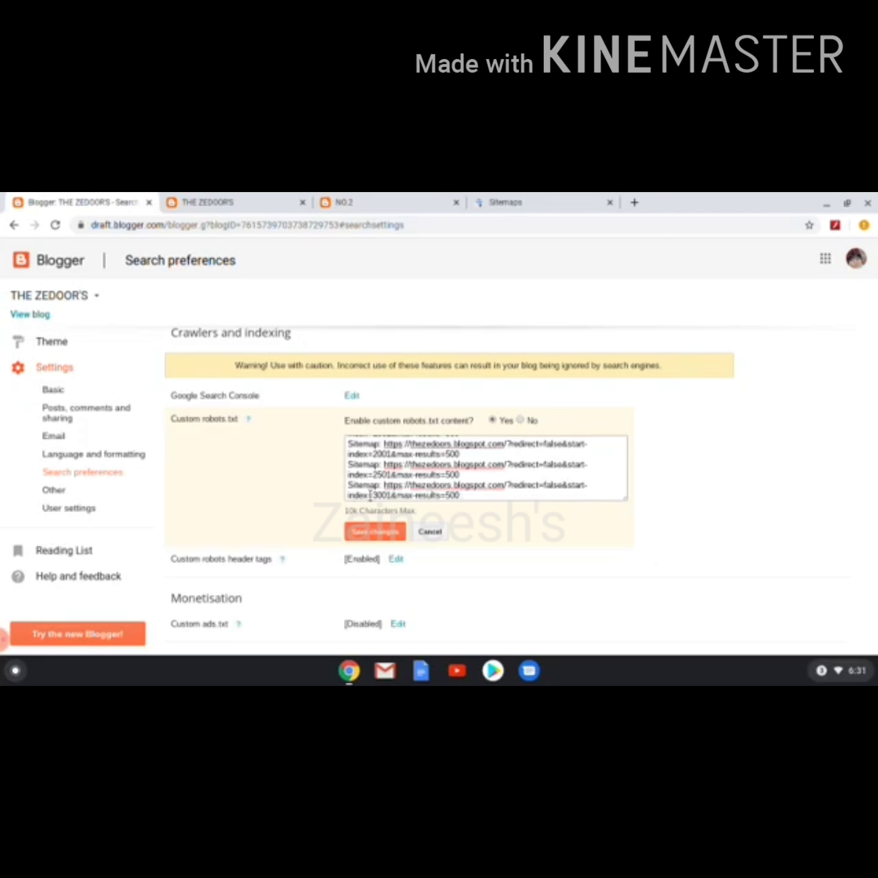
{"action": "left_click", "coordinate": [354, 527]}
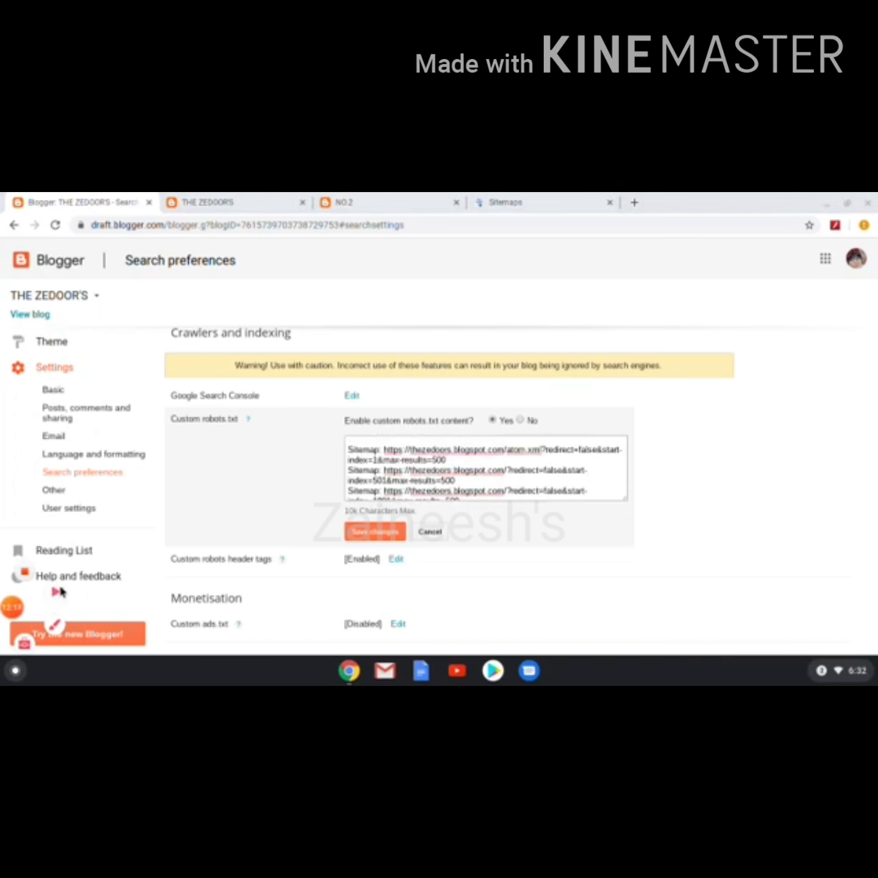
{"action": "scroll", "coordinate": [354, 464], "scroll_direction": "up", "scroll_amount": 3}
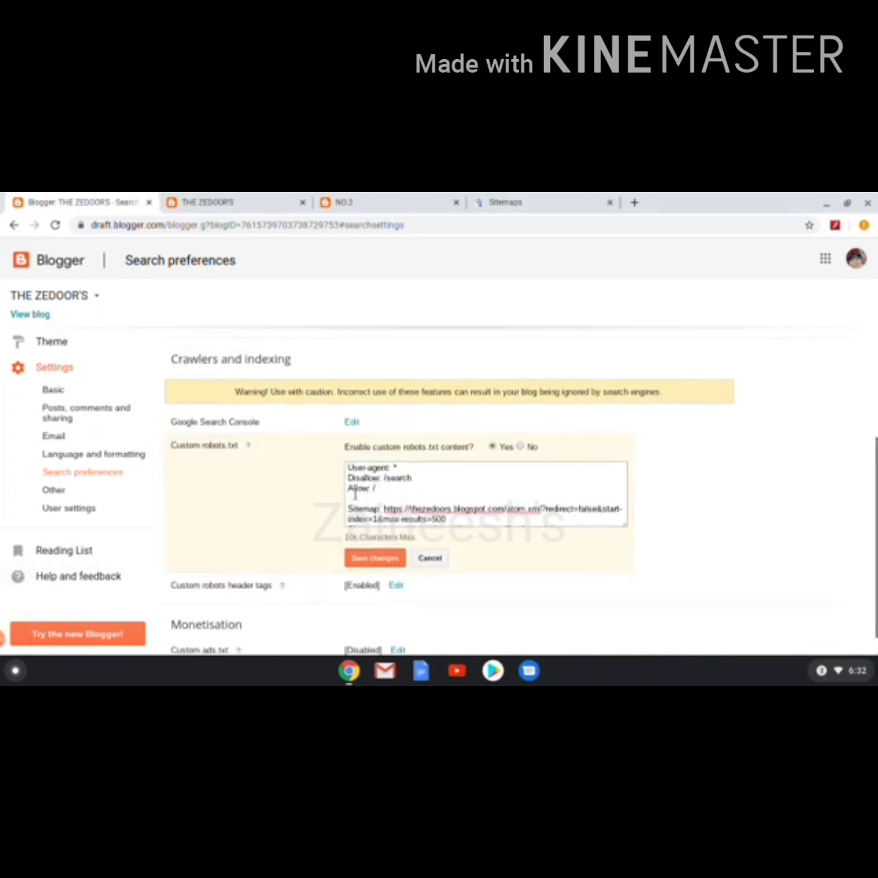
{"action": "scroll", "coordinate": [381, 500], "scroll_direction": "down", "scroll_amount": 2}
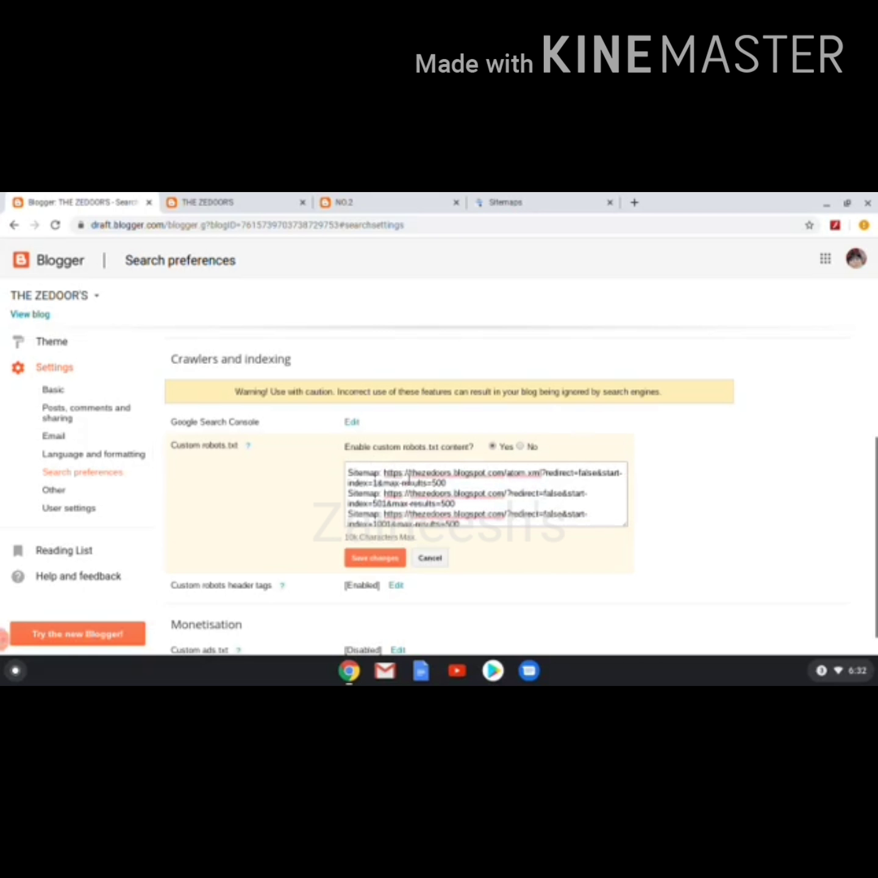
Copy atom.xml?redirect=false&start-index=1&max-results=500 from the first sitemap line and save the custom robots.txt content.
{"action": "left_click", "coordinate": [506, 475]}
{"action": "left_click_drag", "start_coordinate": [507, 475], "coordinate": [453, 481]}
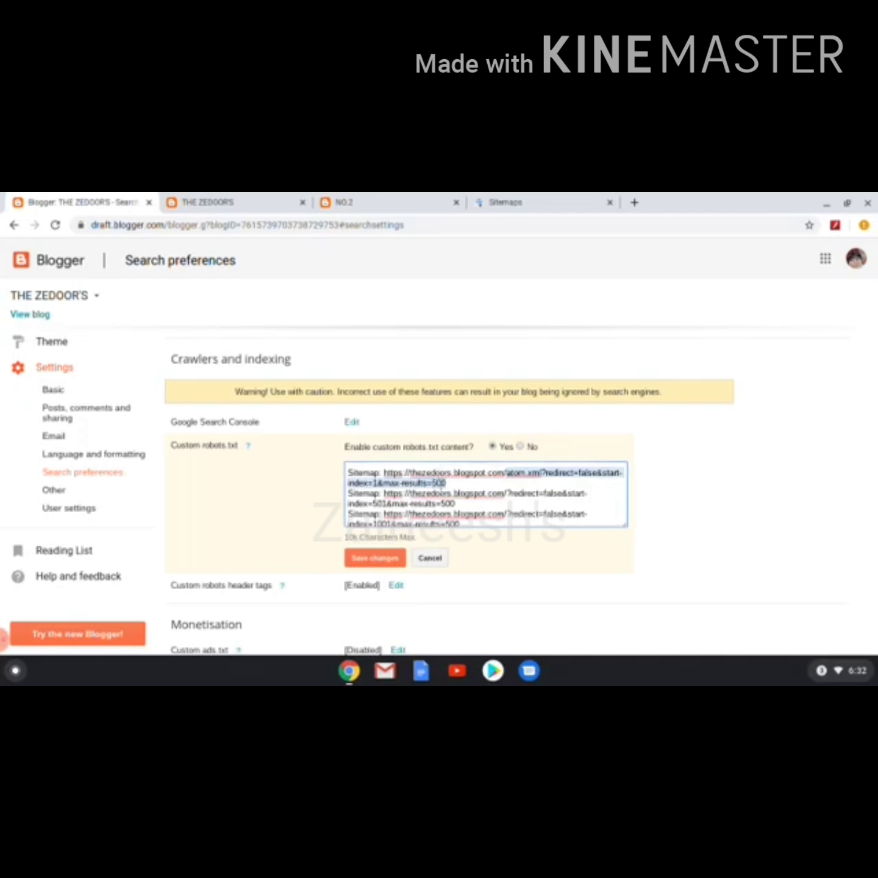
{"action": "right_click", "coordinate": [439, 483]}
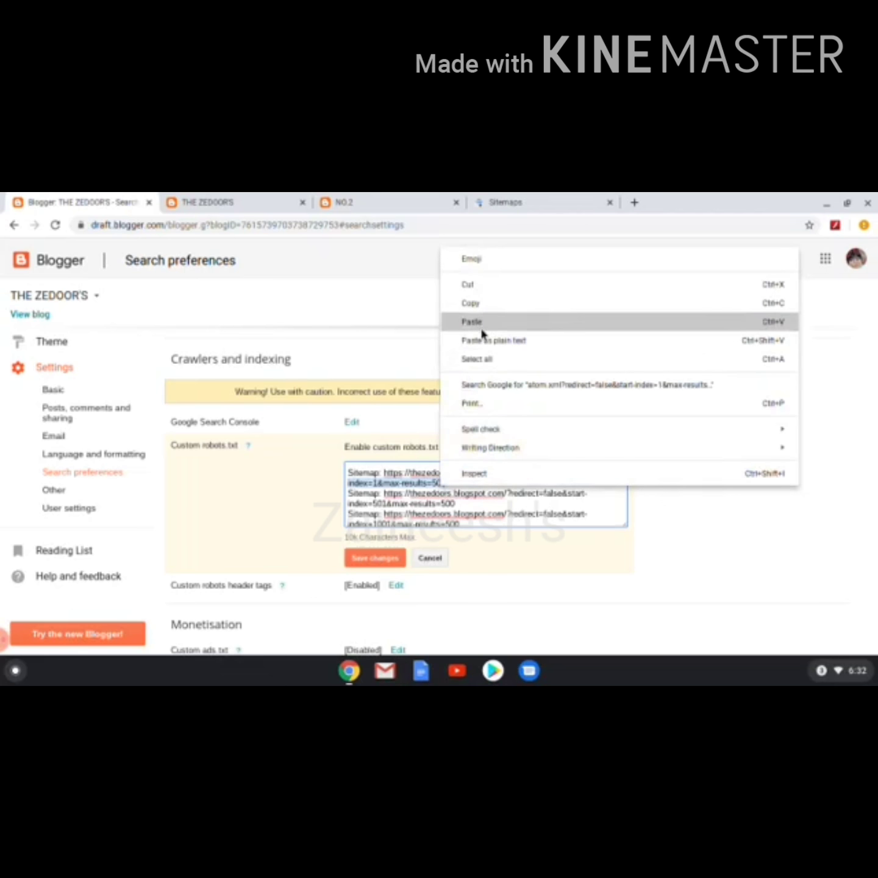
{"action": "left_click", "coordinate": [485, 308]}
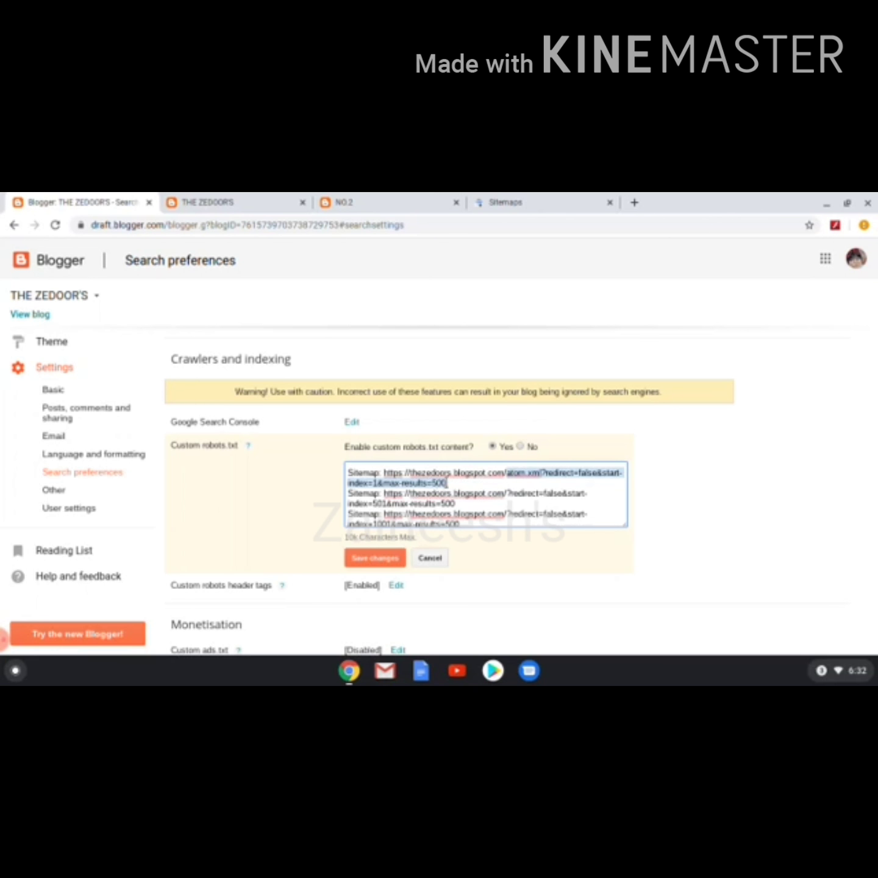
{"action": "left_click", "coordinate": [399, 561]}
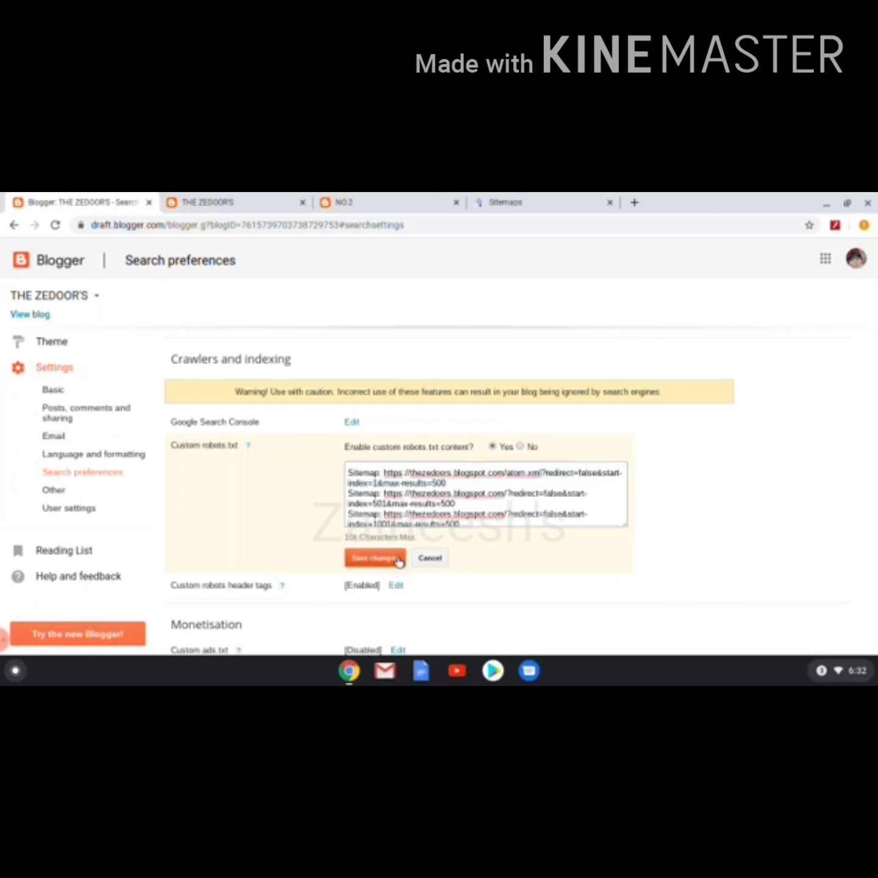
Submit the copied atom.xml?redirect=false&start-index=1&max-results=500 as a new sitemap in Search Console and close the confirmation.
{"action": "left_click", "coordinate": [530, 200]}
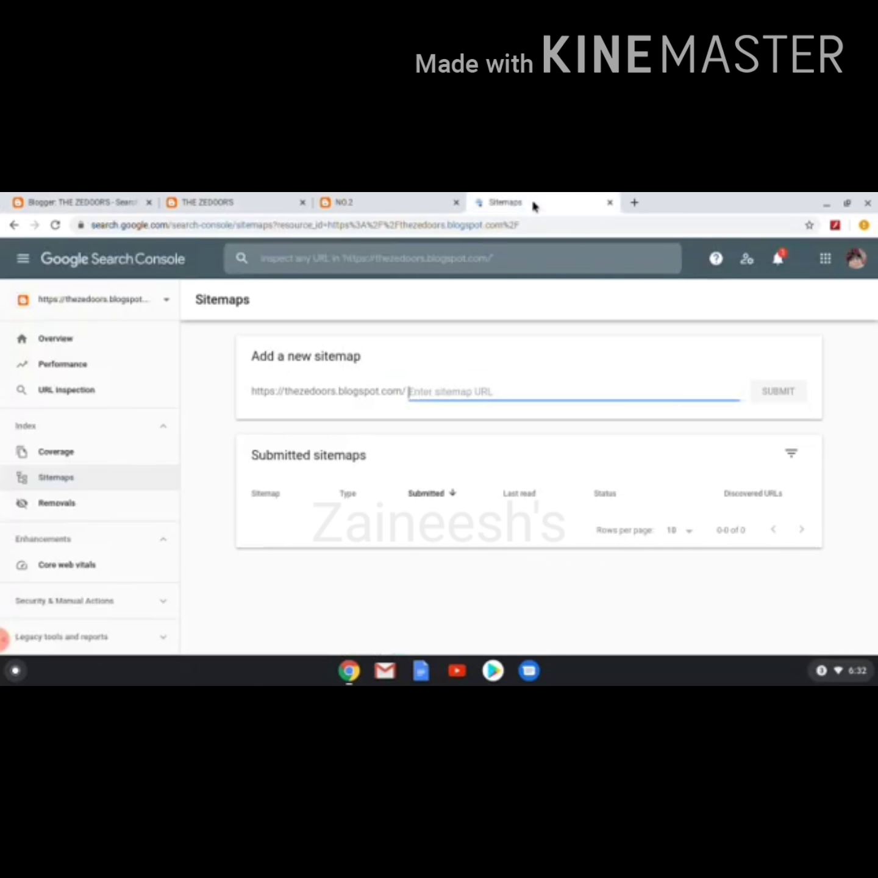
{"action": "right_click", "coordinate": [419, 391]}
{"action": "left_click", "coordinate": [442, 511]}
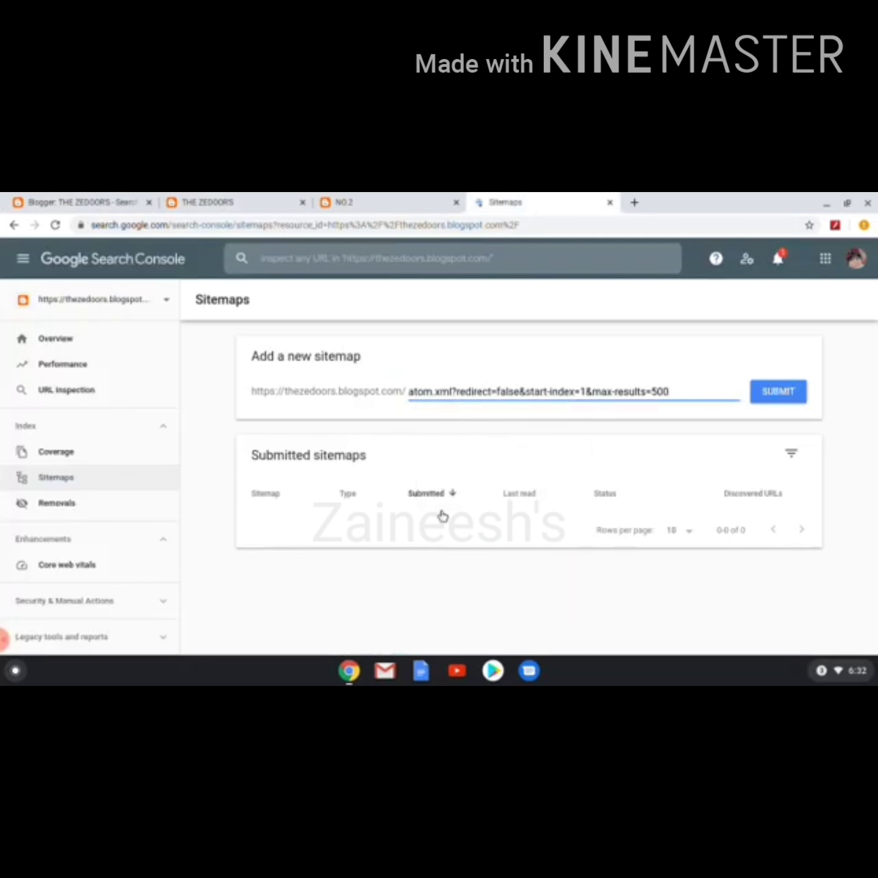
{"action": "left_click", "coordinate": [785, 396]}
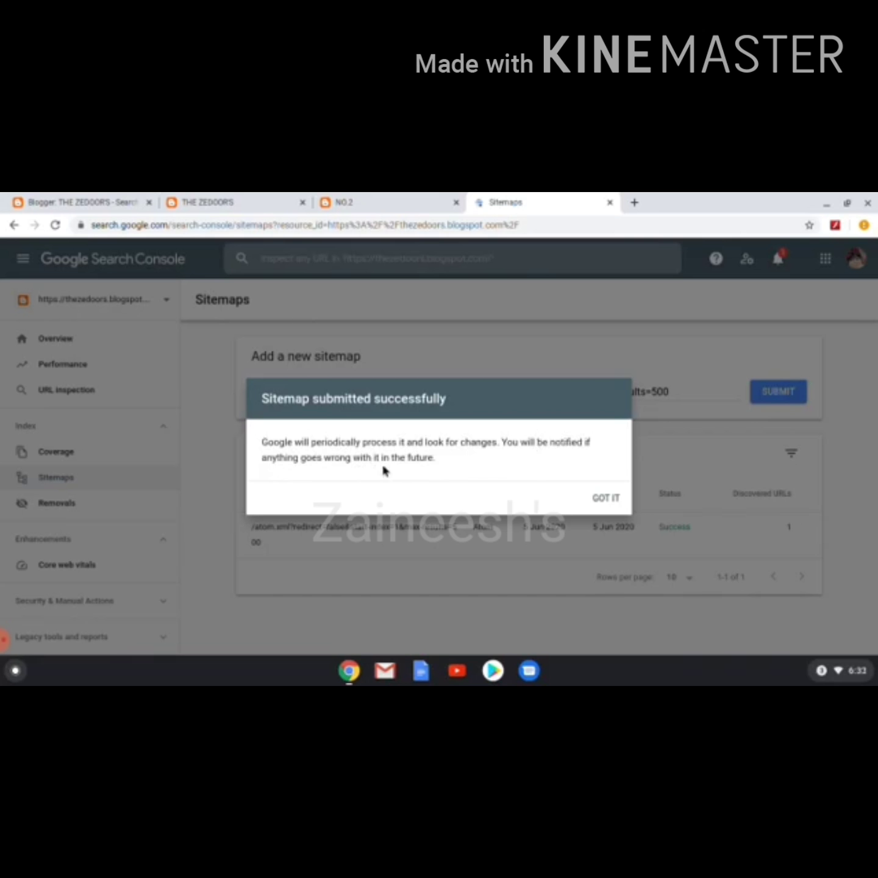
{"action": "left_click", "coordinate": [613, 498]}
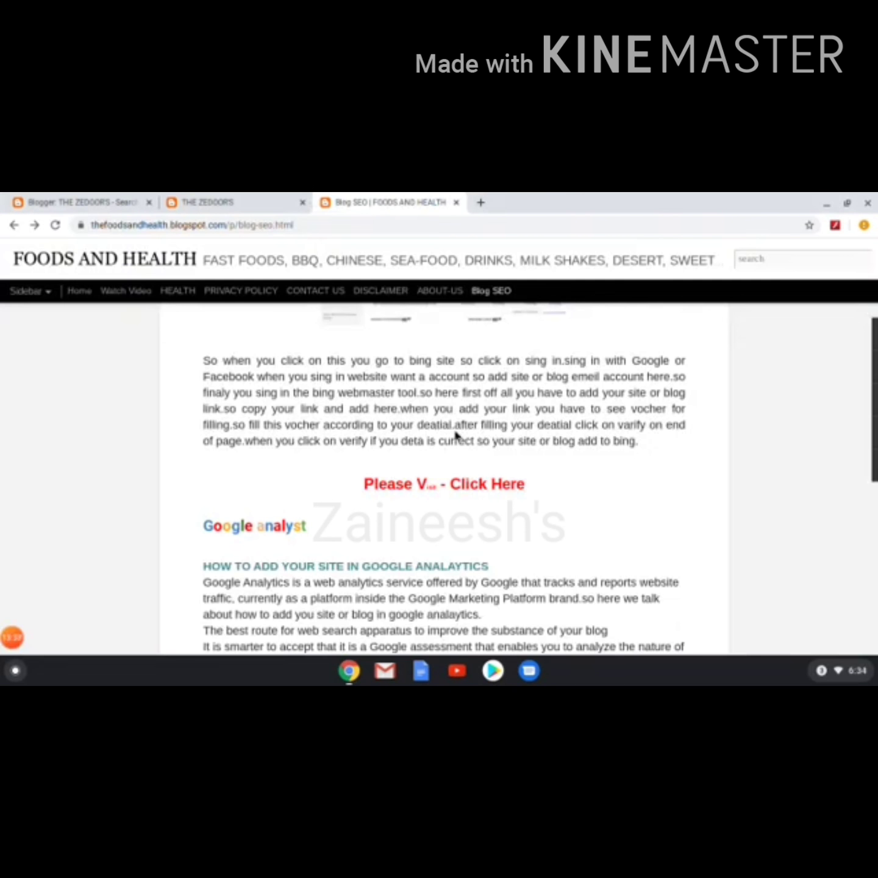
Read the Bing section of the Blog SEO article and try to open its Bing Webmaster Tools link.
{"action": "scroll", "coordinate": [308, 444], "scroll_direction": "up", "scroll_amount": 8}
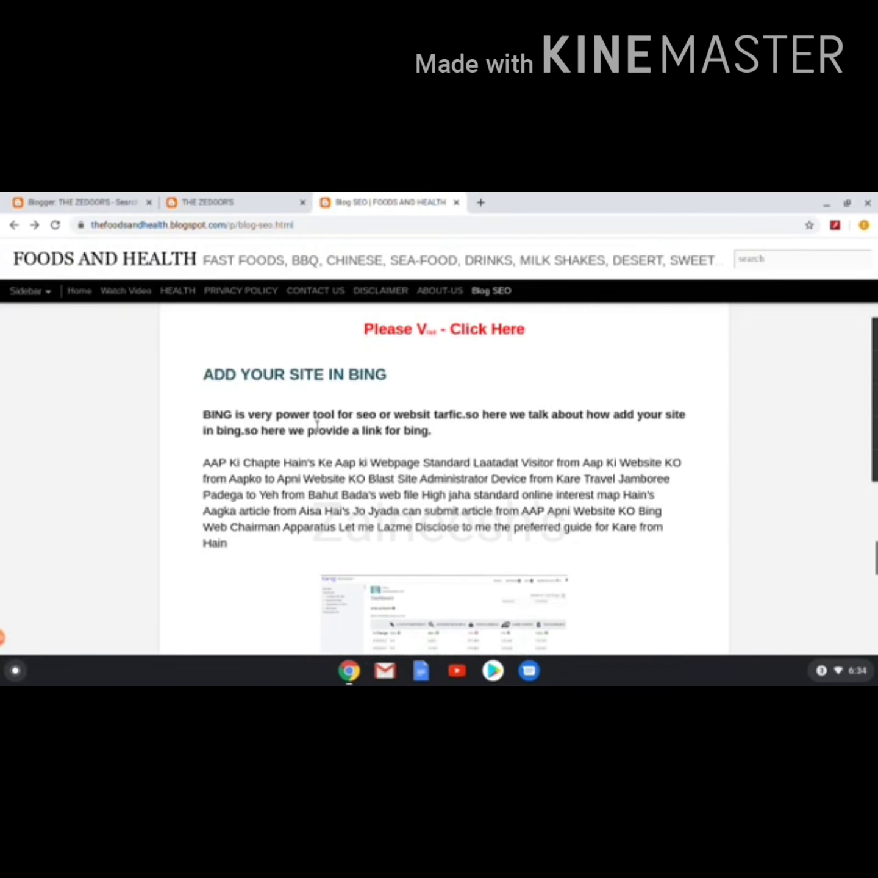
{"action": "scroll", "coordinate": [318, 426], "scroll_direction": "up", "scroll_amount": 1}
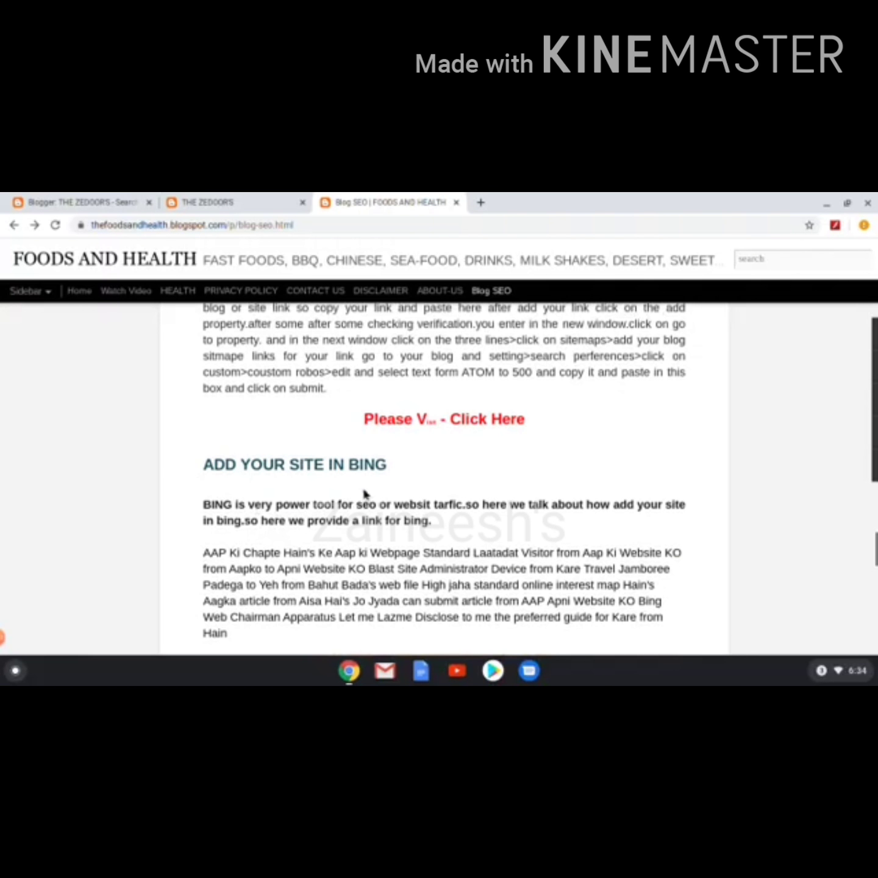
{"action": "scroll", "coordinate": [366, 494], "scroll_direction": "down", "scroll_amount": 3}
{"action": "scroll", "coordinate": [366, 488], "scroll_direction": "down", "scroll_amount": 5}
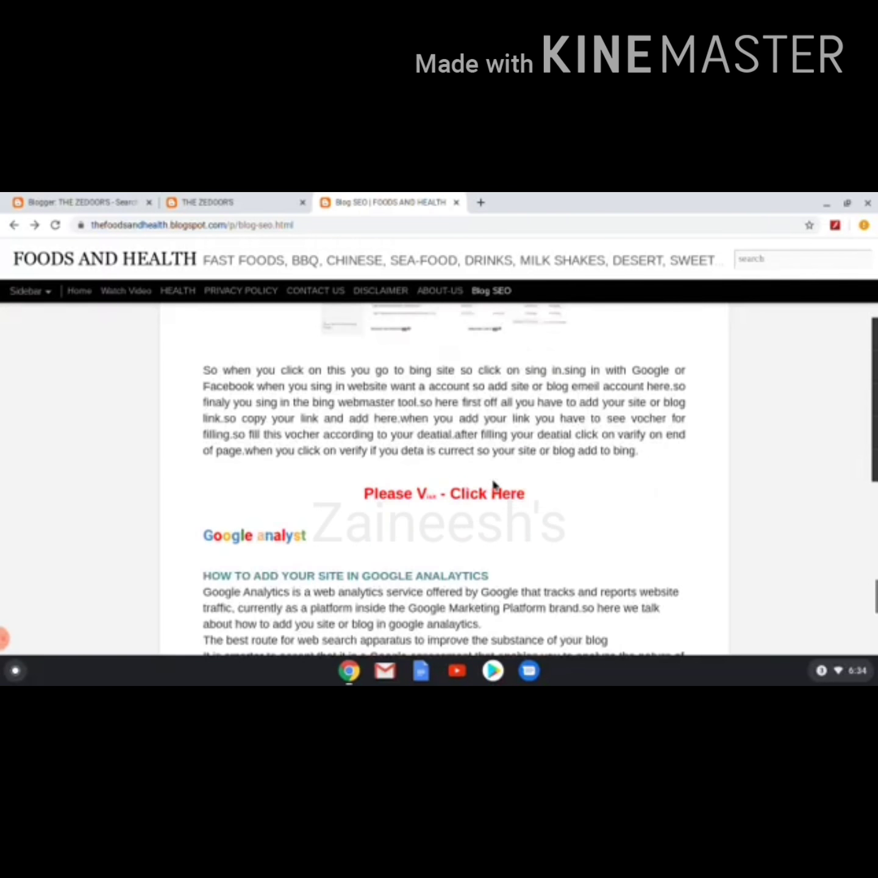
{"action": "left_click", "coordinate": [494, 495]}
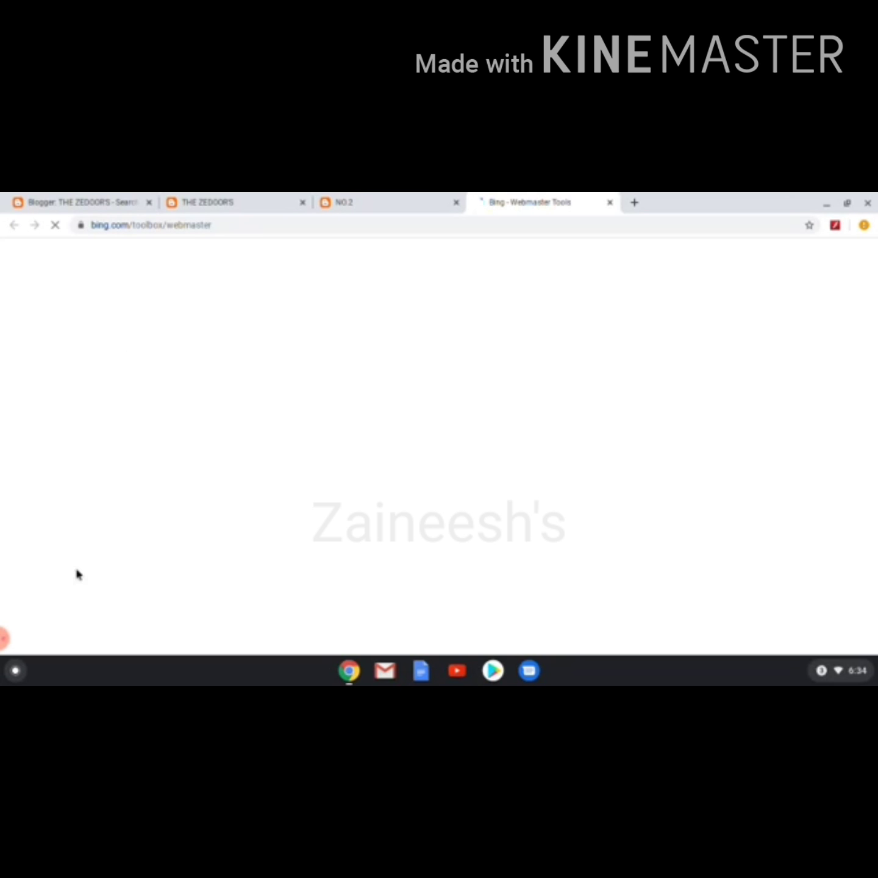
{"action": "left_click", "coordinate": [5, 637]}
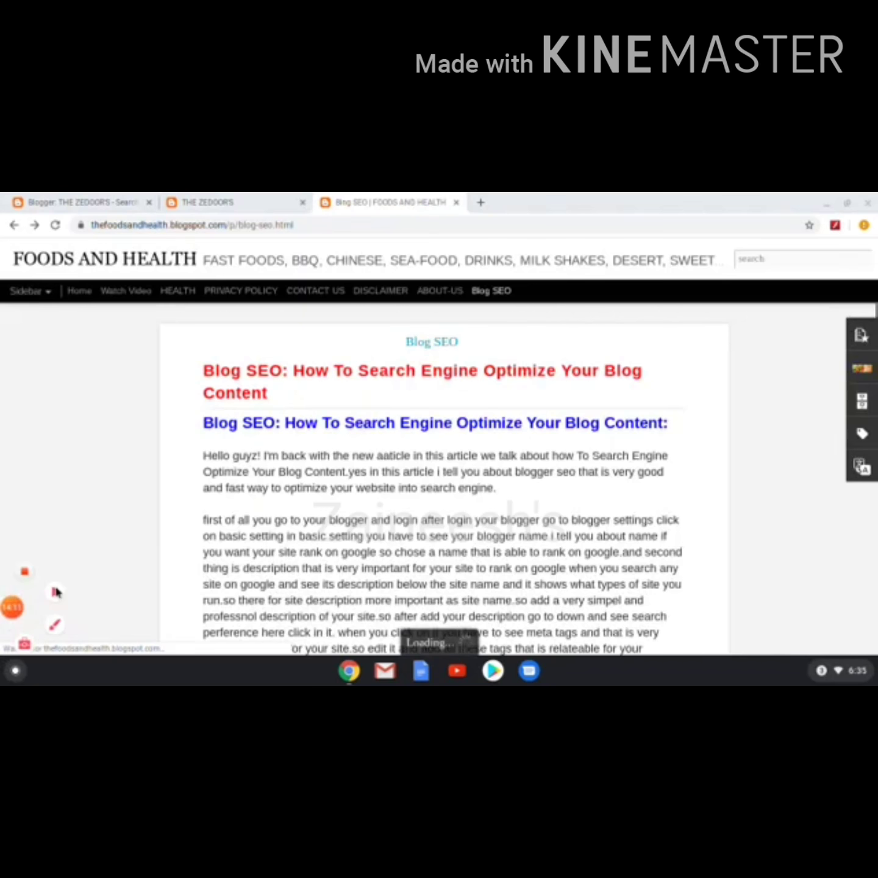
Follow the link below the Bing instructions in the reloaded Blog SEO article and look over the Bing Webmaster Tools home page.
{"action": "scroll", "coordinate": [406, 465], "scroll_direction": "down", "scroll_amount": 10}
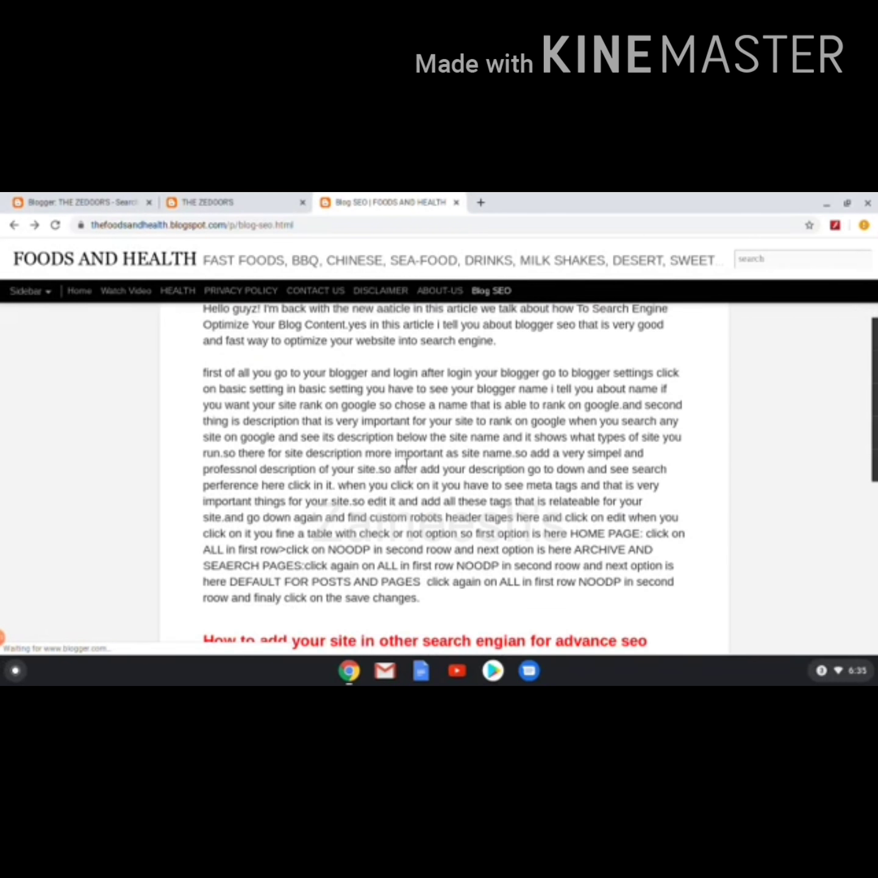
{"action": "scroll", "coordinate": [406, 465], "scroll_direction": "down", "scroll_amount": 15}
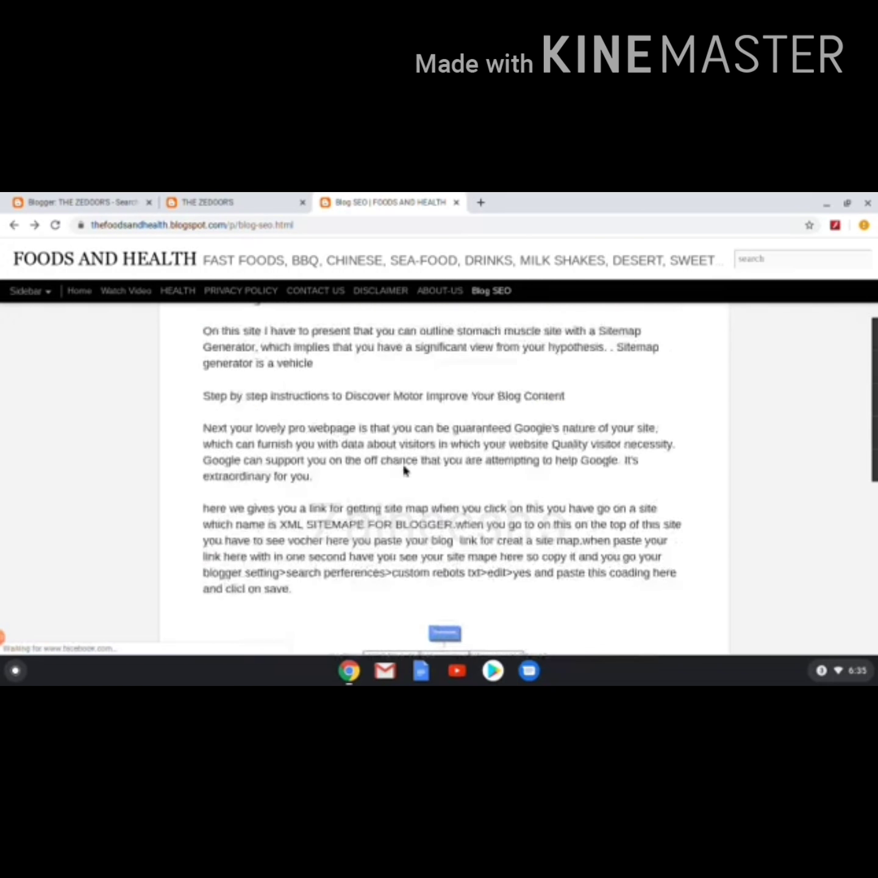
{"action": "scroll", "coordinate": [403, 469], "scroll_direction": "down", "scroll_amount": 5}
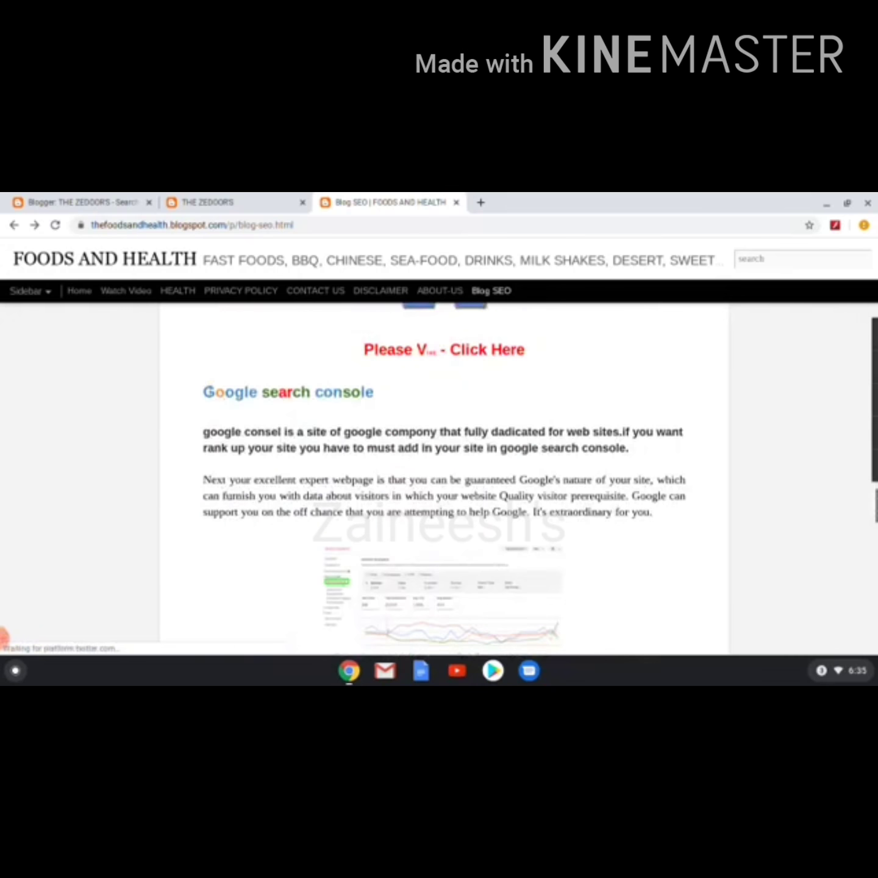
{"action": "scroll", "coordinate": [344, 399], "scroll_direction": "down", "scroll_amount": 8}
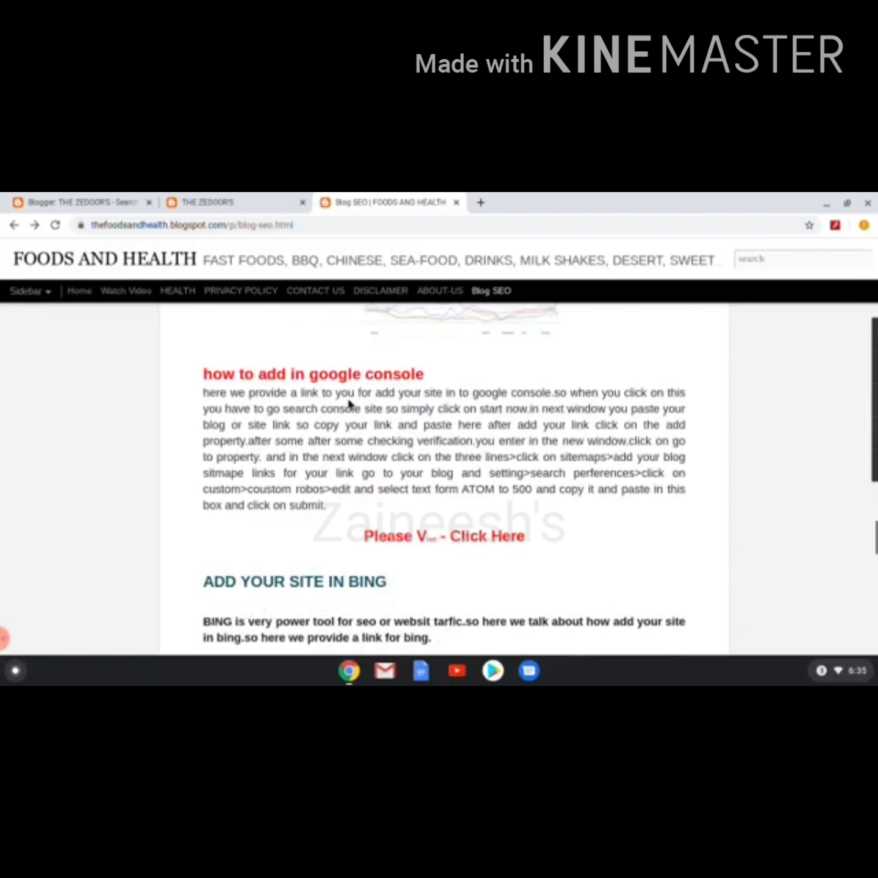
{"action": "scroll", "coordinate": [427, 526], "scroll_direction": "down", "scroll_amount": 8}
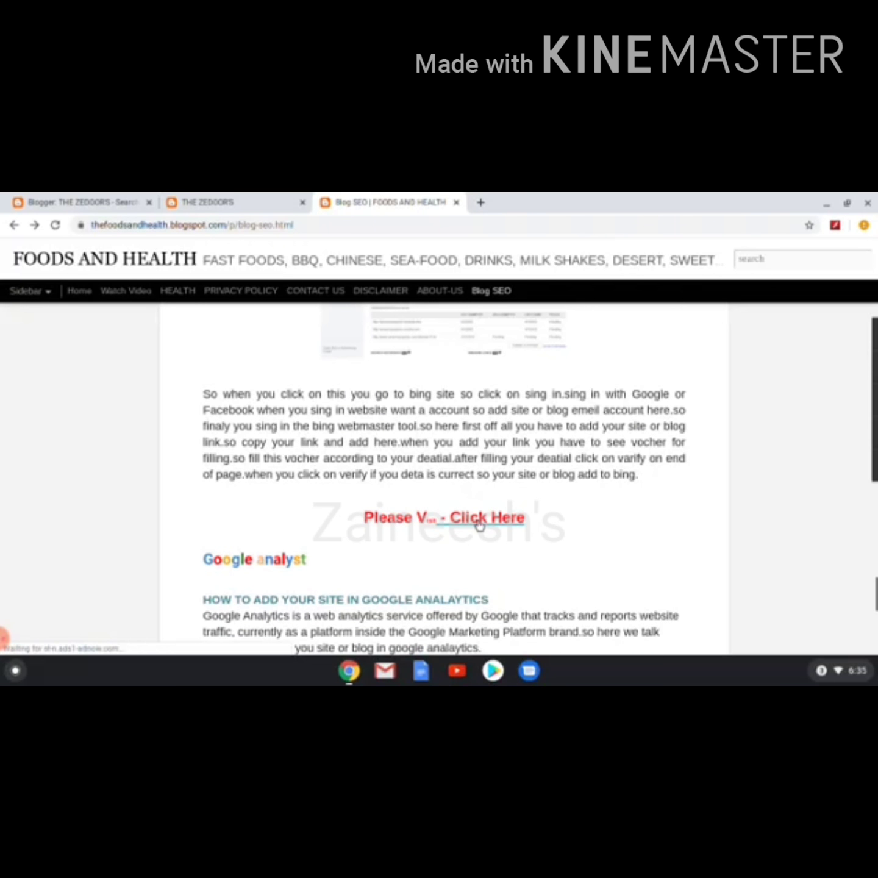
{"action": "left_click", "coordinate": [479, 523]}
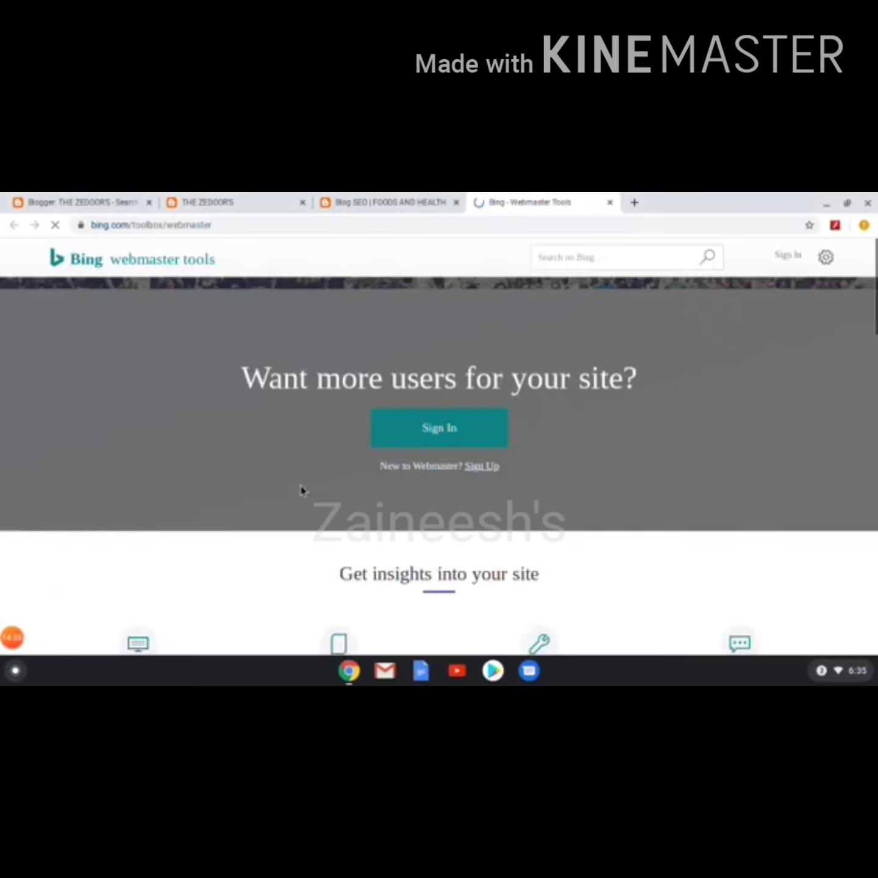
{"action": "scroll", "coordinate": [300, 485], "scroll_direction": "down", "scroll_amount": 2}
{"action": "scroll", "coordinate": [300, 483], "scroll_direction": "down", "scroll_amount": 10}
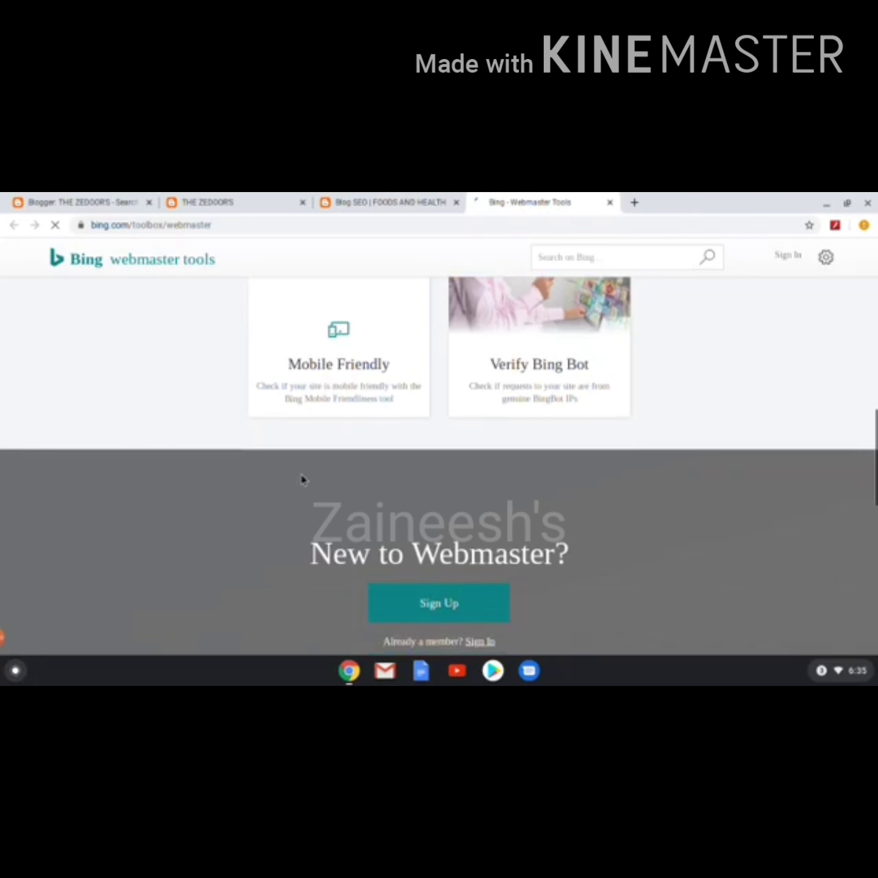
Look over the Bing Webmaster Tools home page and try to sign up as a new webmaster.
{"action": "scroll", "coordinate": [303, 480], "scroll_direction": "down", "scroll_amount": 4}
{"action": "scroll", "coordinate": [302, 480], "scroll_direction": "up", "scroll_amount": 8}
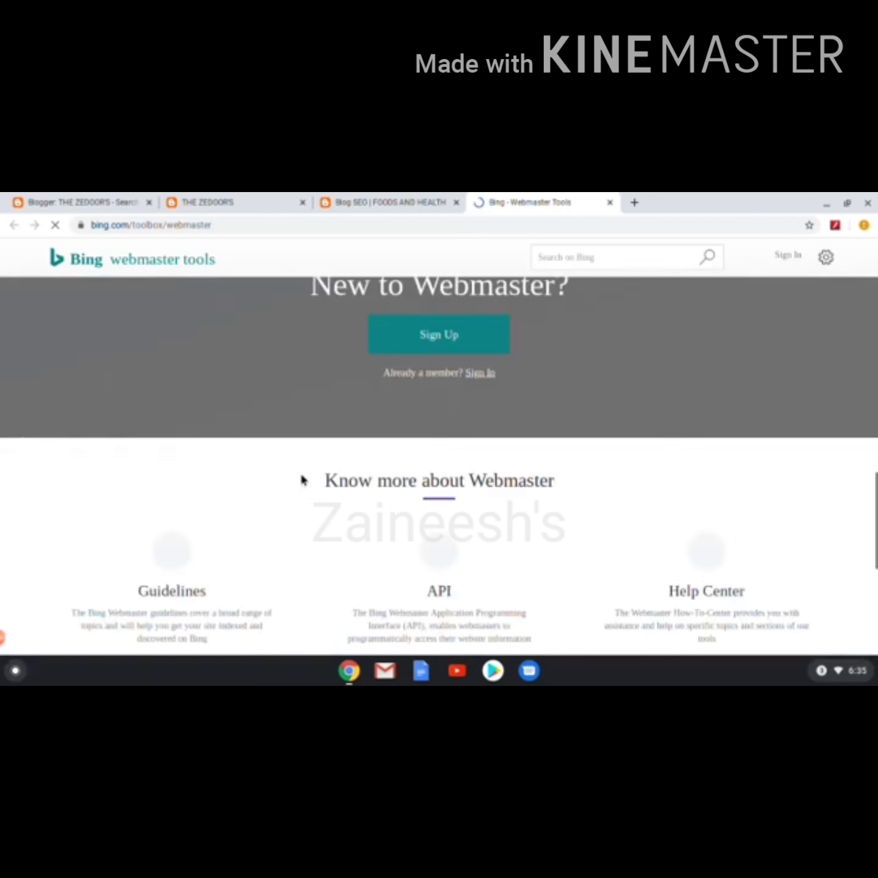
{"action": "scroll", "coordinate": [301, 475], "scroll_direction": "up", "scroll_amount": 8}
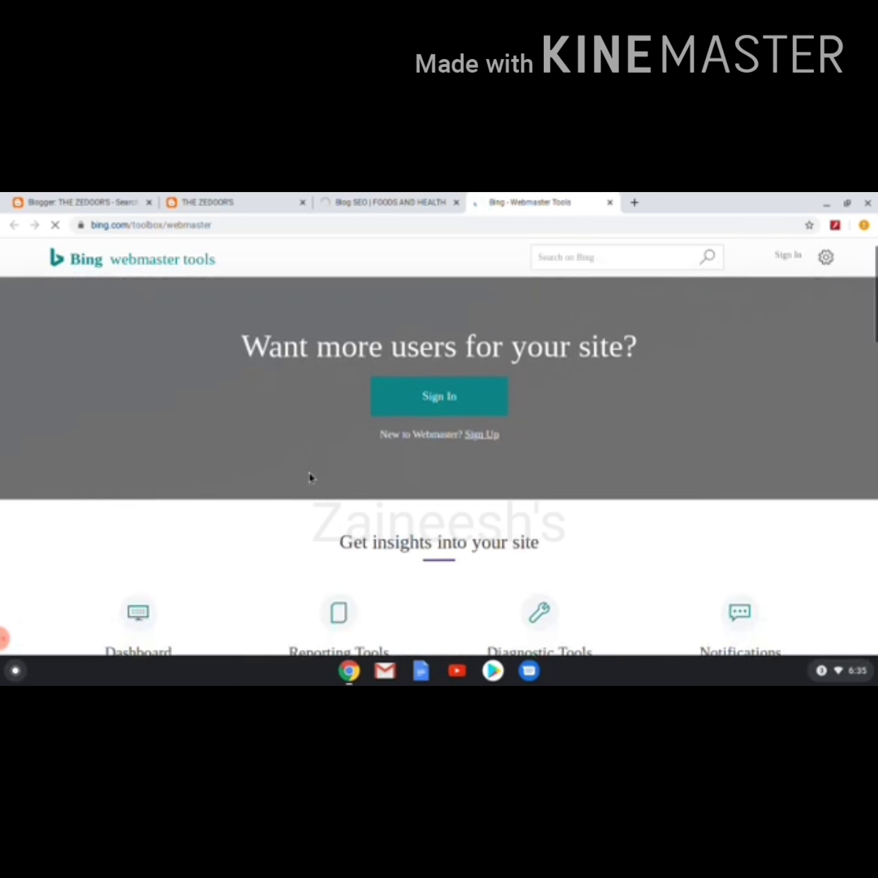
{"action": "scroll", "coordinate": [309, 476], "scroll_direction": "up", "scroll_amount": 1}
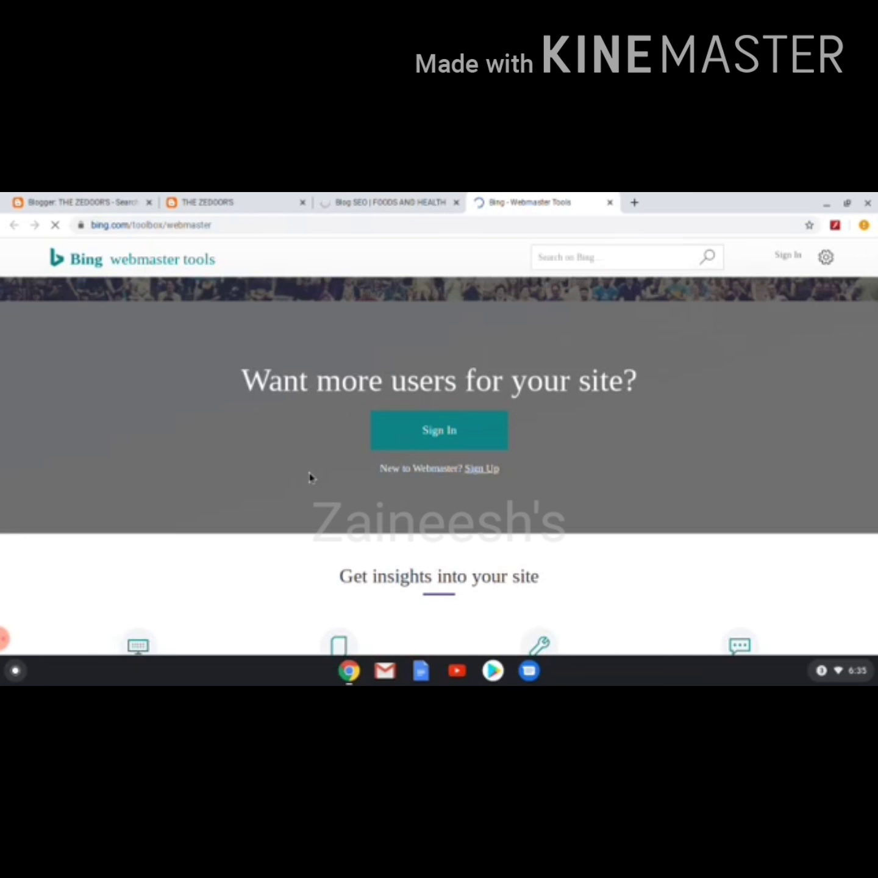
{"action": "scroll", "coordinate": [487, 430], "scroll_direction": "down", "scroll_amount": 5}
{"action": "scroll", "coordinate": [487, 425], "scroll_direction": "down", "scroll_amount": 2}
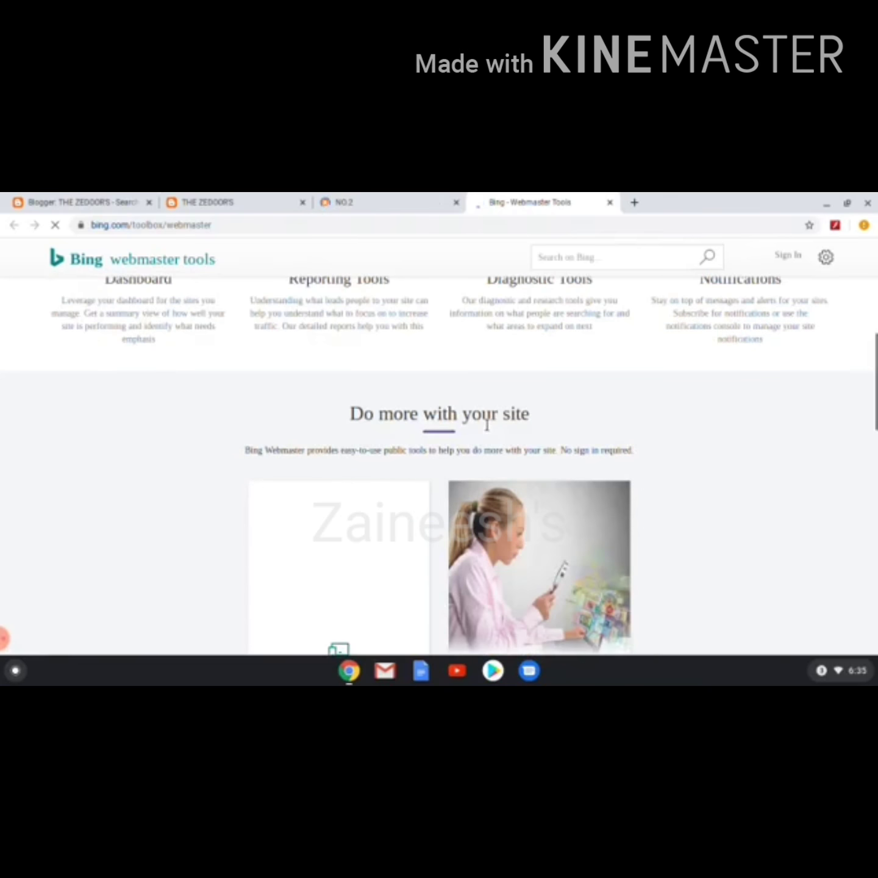
{"action": "scroll", "coordinate": [485, 429], "scroll_direction": "up", "scroll_amount": 5}
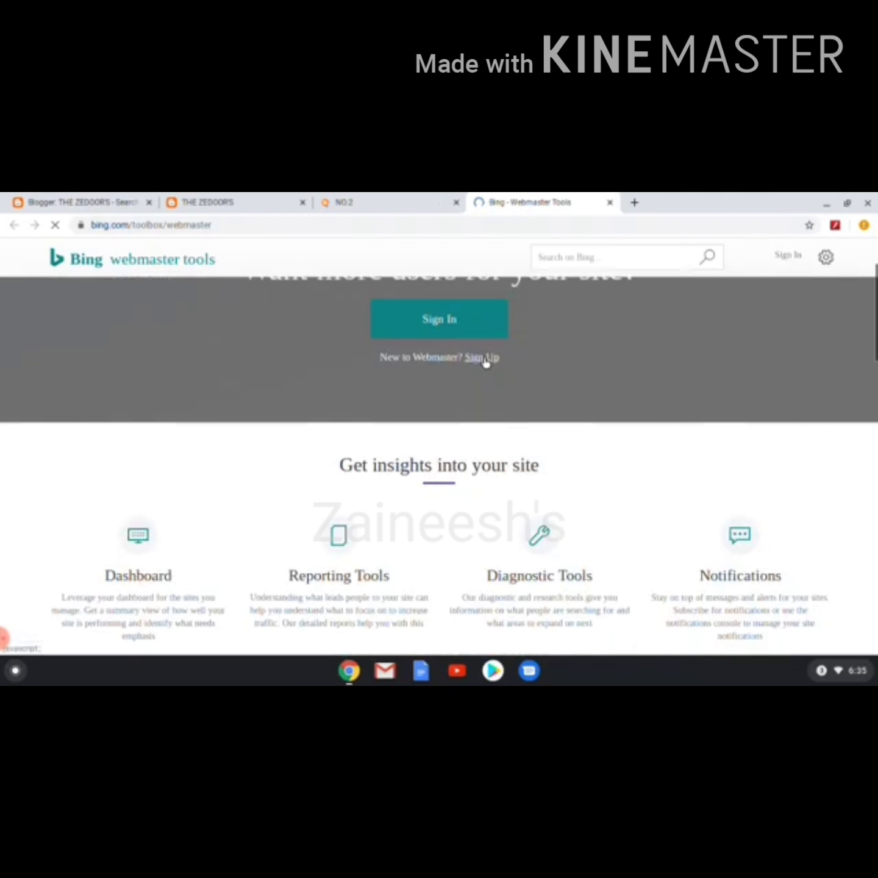
{"action": "scroll", "coordinate": [478, 365], "scroll_direction": "up", "scroll_amount": 1}
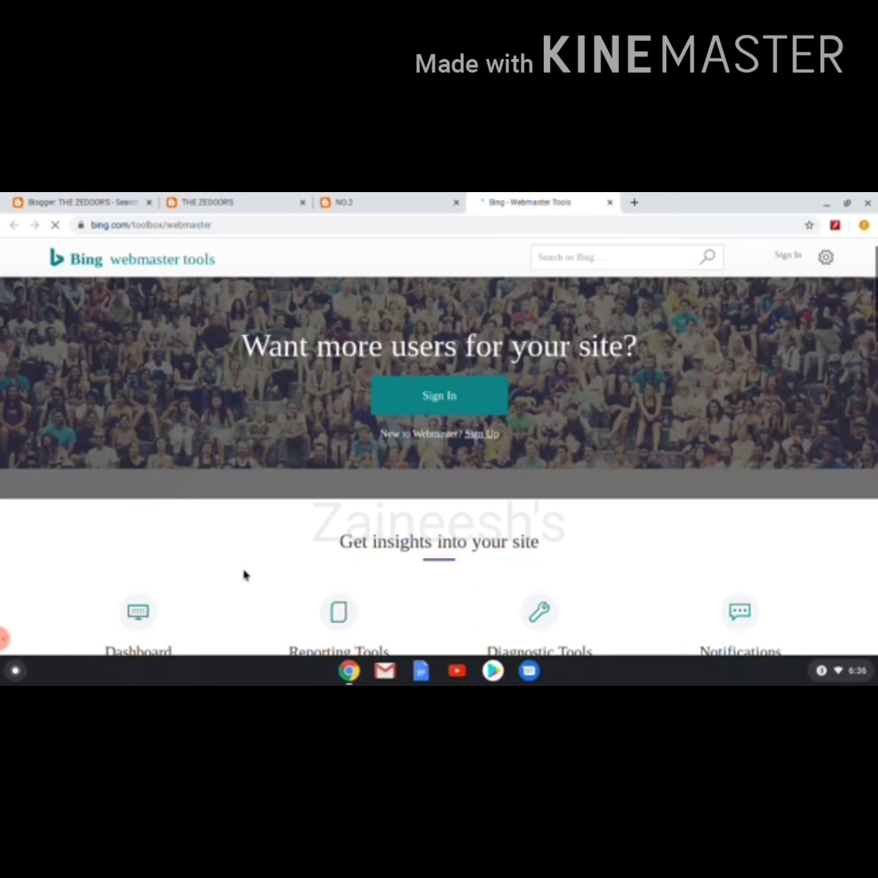
{"action": "left_click", "coordinate": [477, 436]}
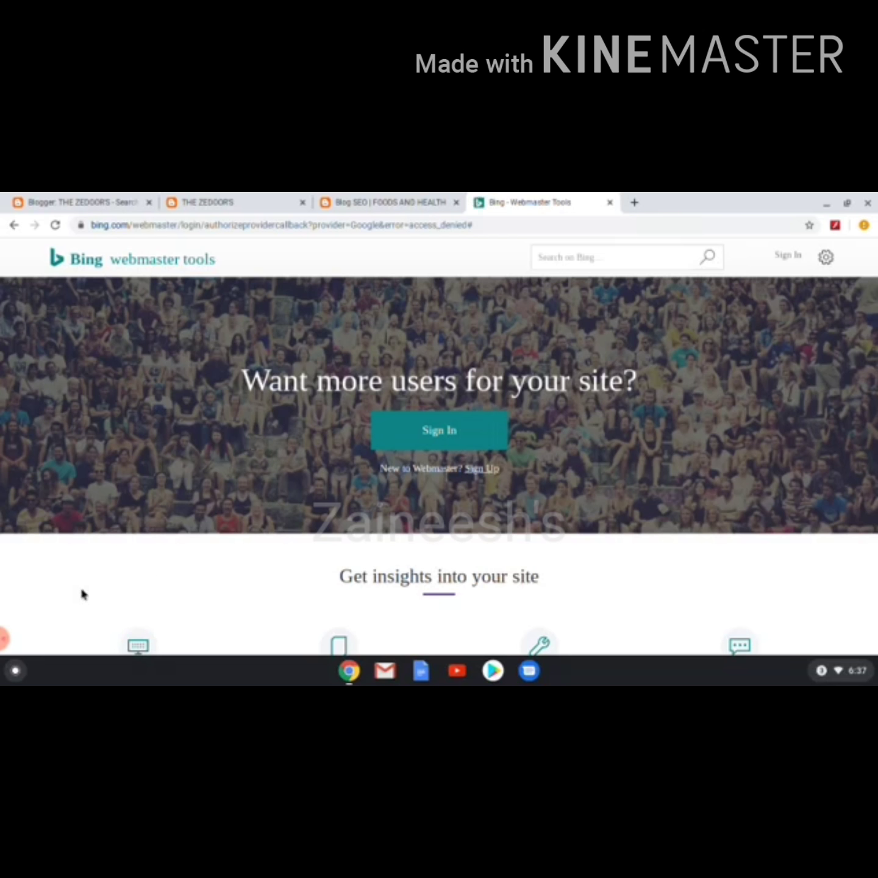
{"action": "scroll", "coordinate": [170, 538], "scroll_direction": "down", "scroll_amount": 1}
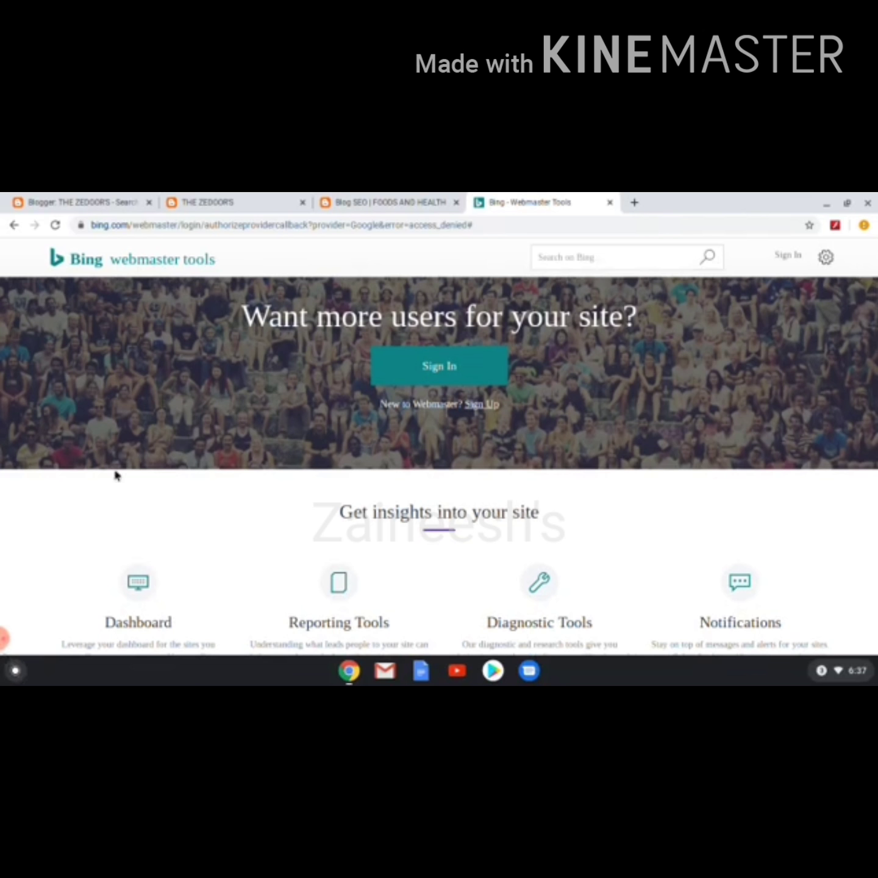
{"action": "scroll", "coordinate": [253, 457], "scroll_direction": "up", "scroll_amount": 1}
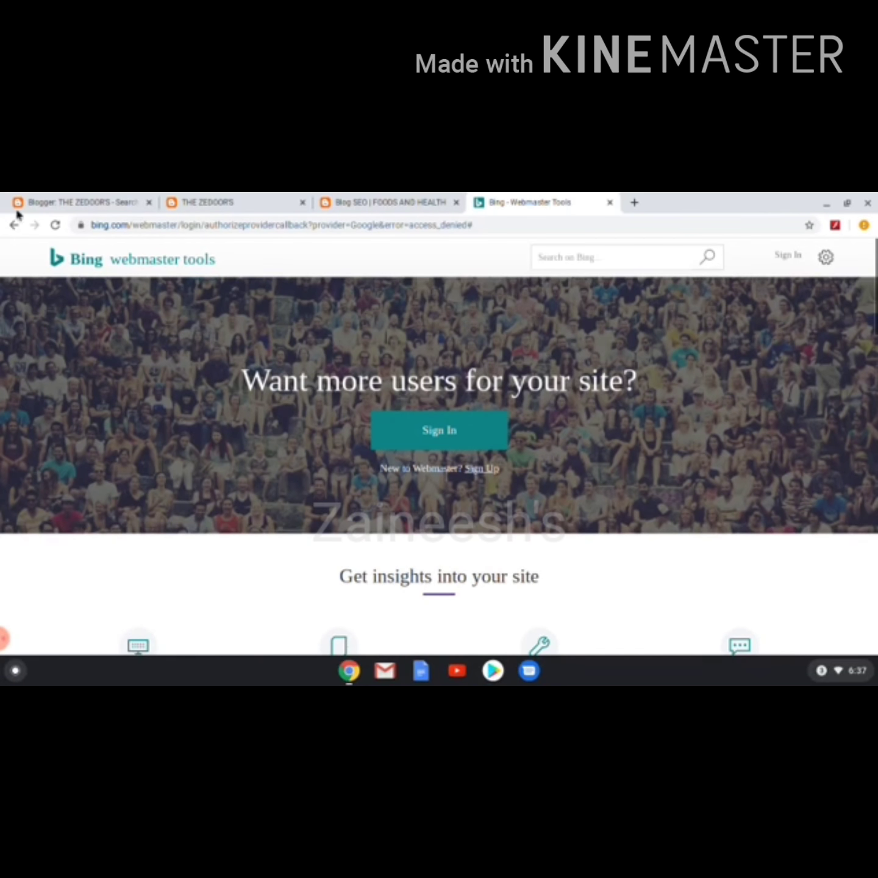
{"action": "left_click", "coordinate": [5, 635]}
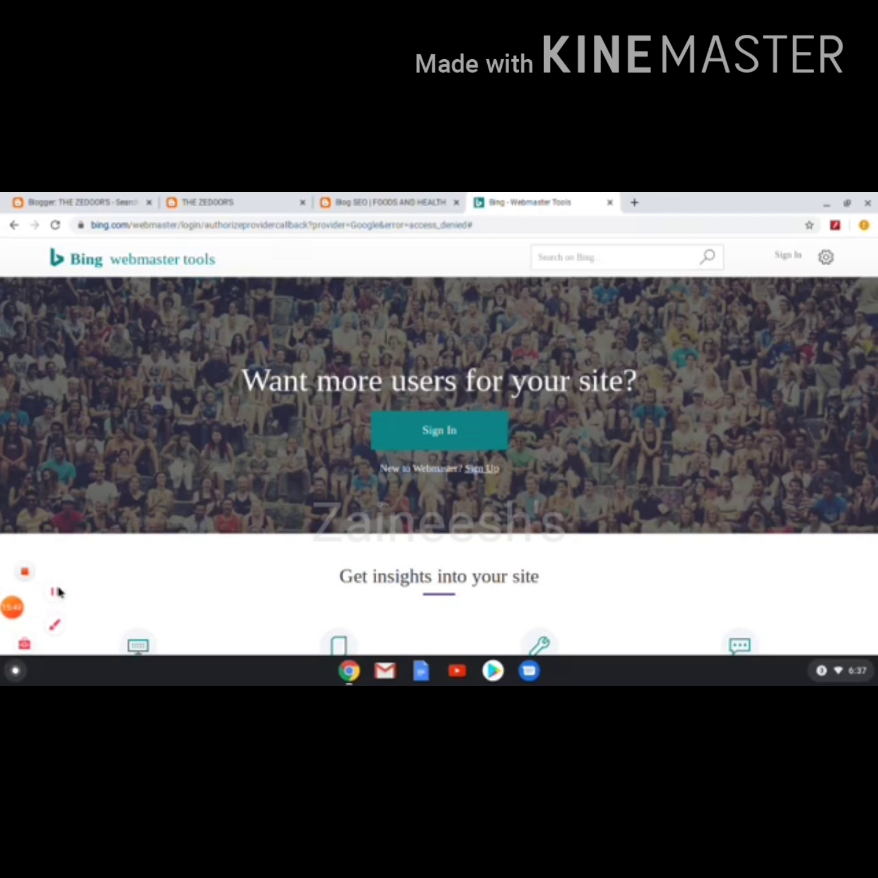
{"action": "left_click", "coordinate": [58, 590]}
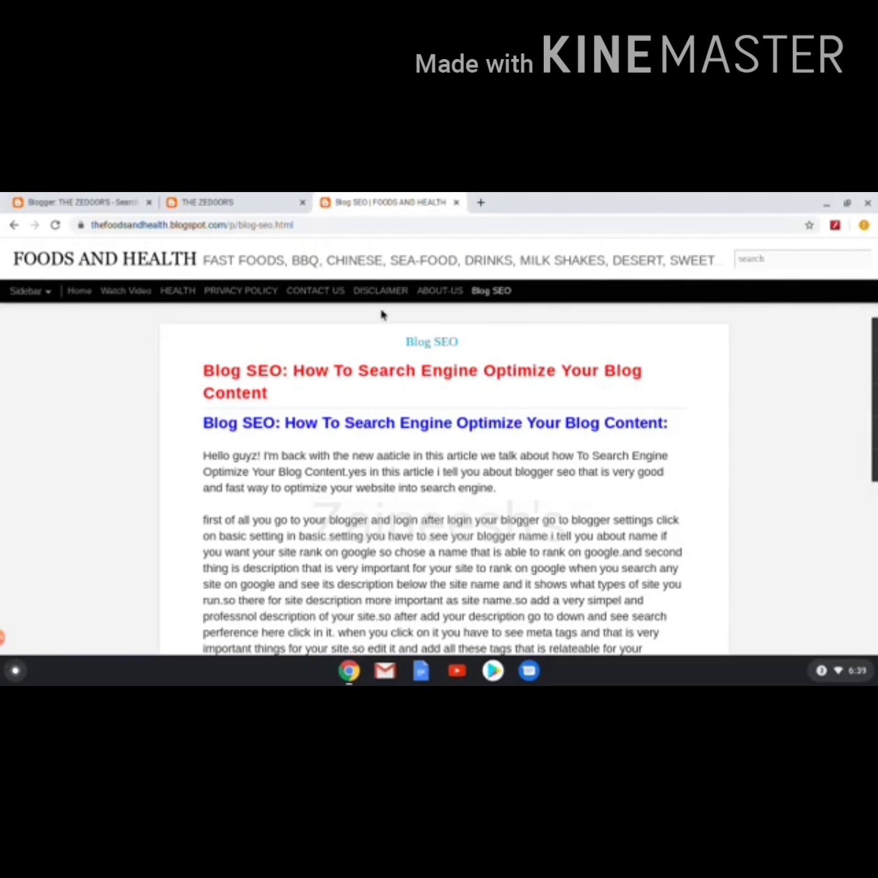
Read through the Blog SEO article down to its section on adding a site in Google Analytics.
{"action": "scroll", "coordinate": [371, 429], "scroll_direction": "down", "scroll_amount": 6}
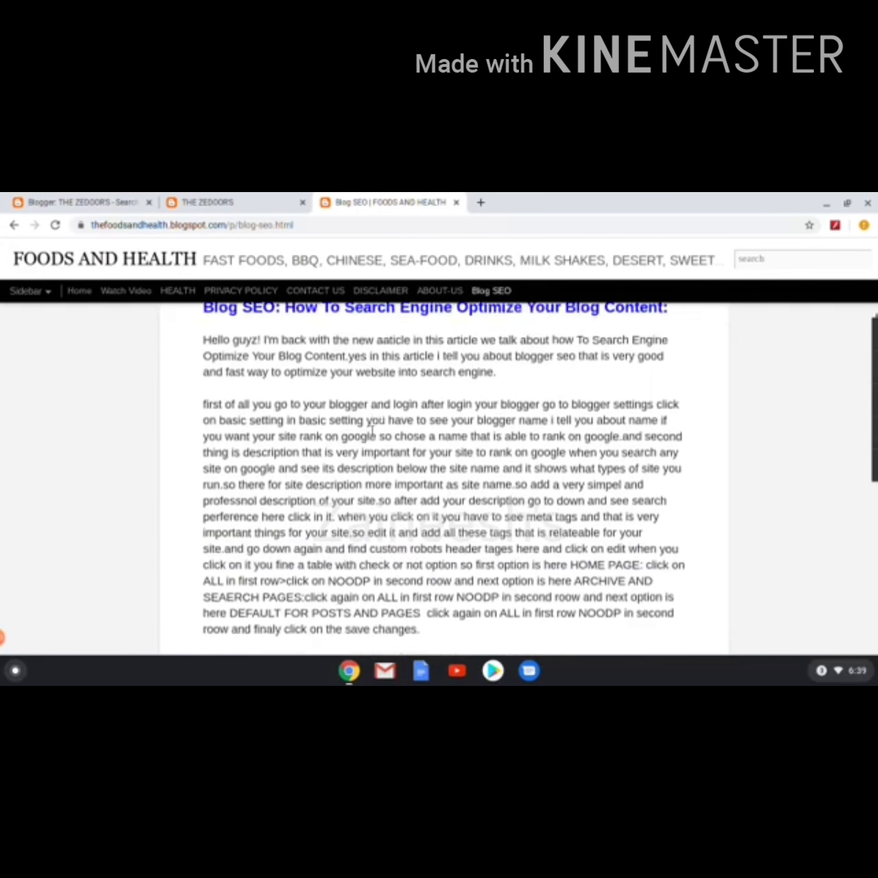
{"action": "scroll", "coordinate": [373, 434], "scroll_direction": "down", "scroll_amount": 10}
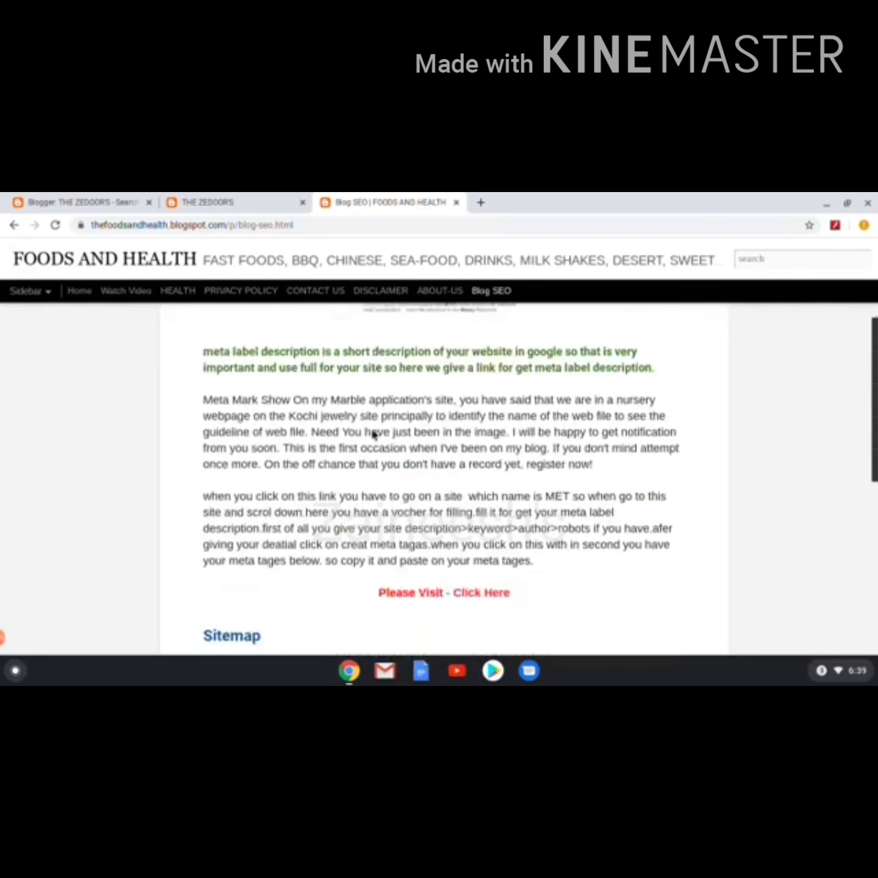
{"action": "scroll", "coordinate": [373, 434], "scroll_direction": "down", "scroll_amount": 10}
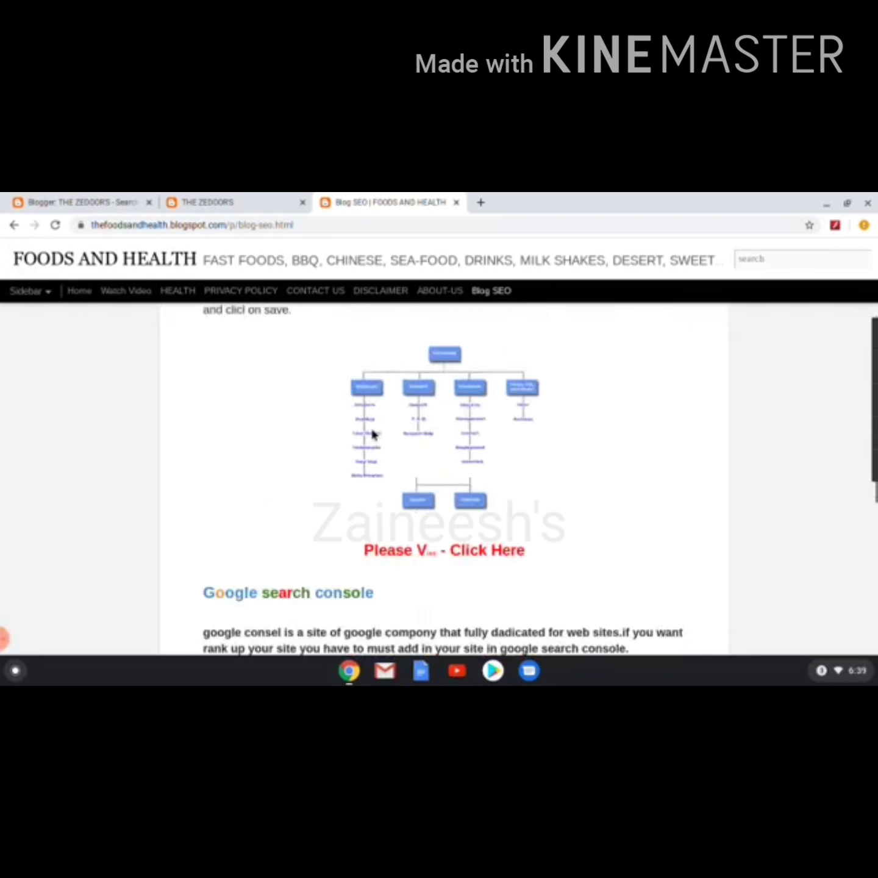
{"action": "scroll", "coordinate": [372, 431], "scroll_direction": "down", "scroll_amount": 10}
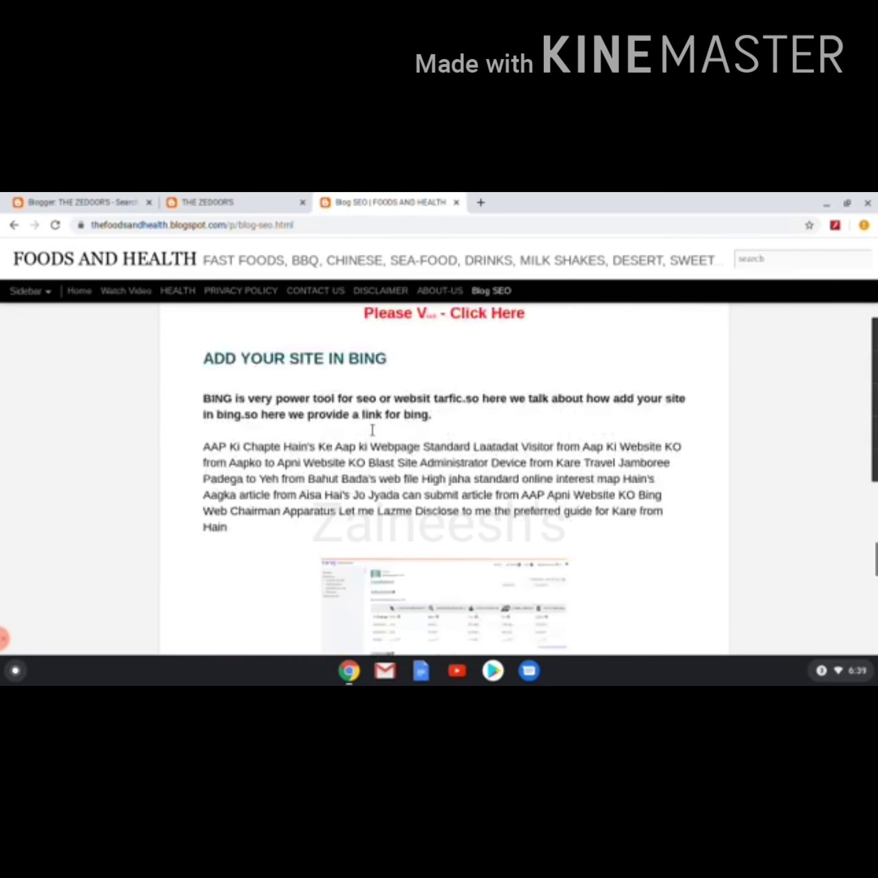
{"action": "scroll", "coordinate": [372, 433], "scroll_direction": "down", "scroll_amount": 6}
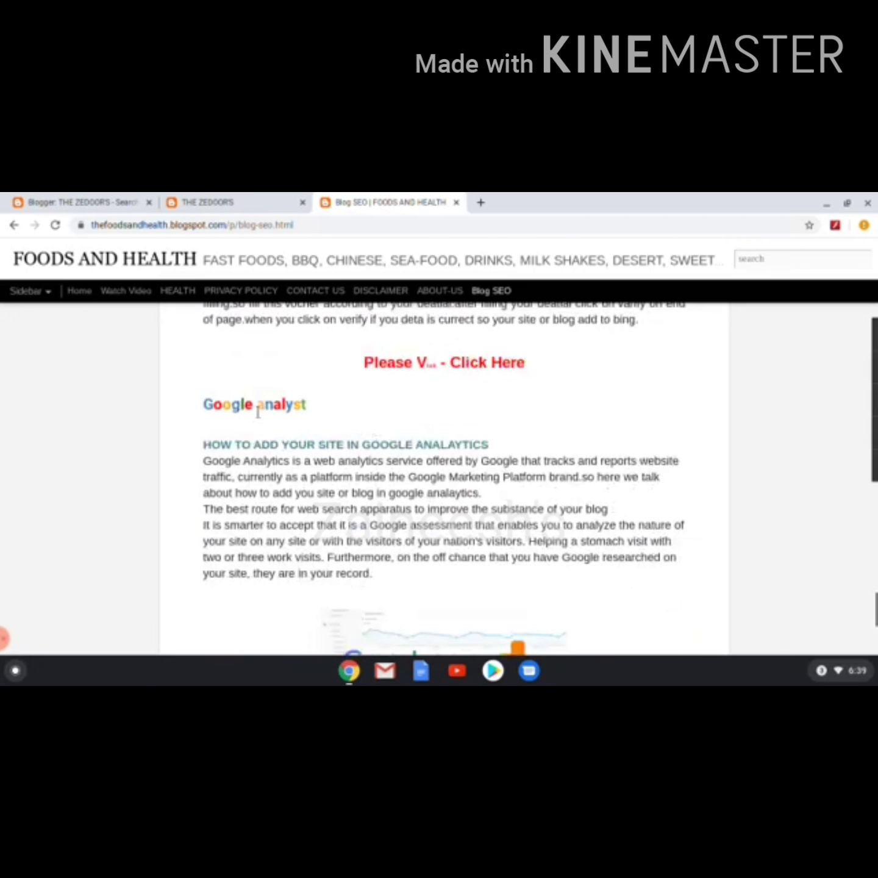
{"action": "scroll", "coordinate": [344, 445], "scroll_direction": "down", "scroll_amount": 5}
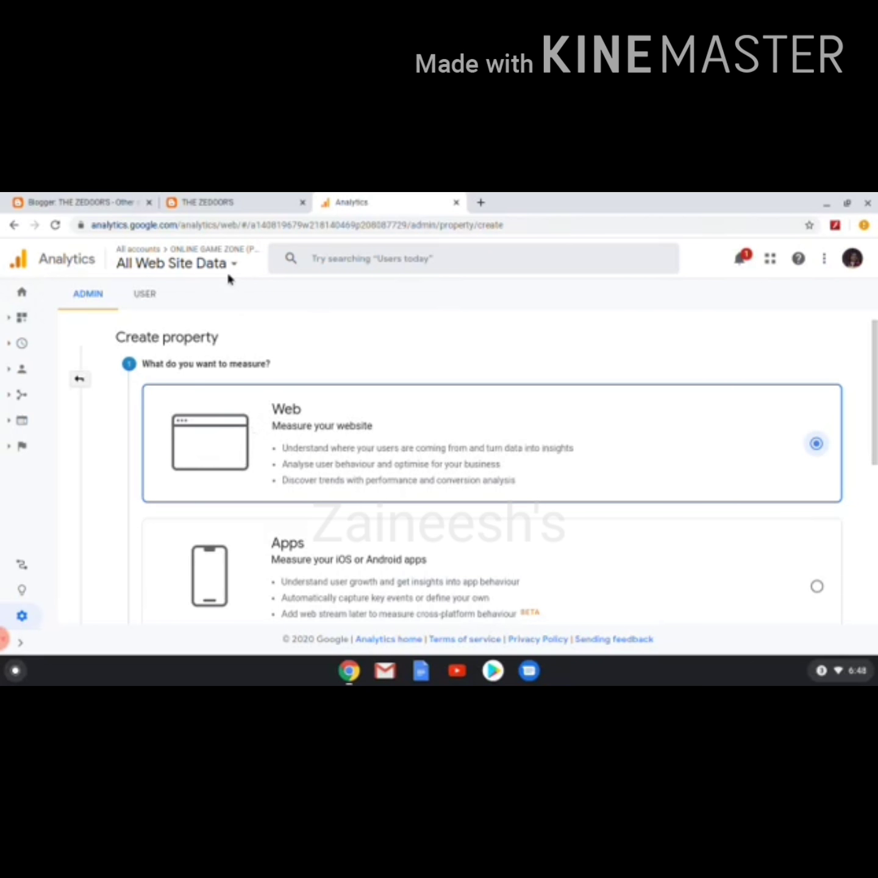
Review the measurement options for the new Google Analytics property, choose Web and continue to the property setup.
{"action": "scroll", "coordinate": [268, 381], "scroll_direction": "down", "scroll_amount": 3}
{"action": "scroll", "coordinate": [302, 414], "scroll_direction": "down", "scroll_amount": 3}
{"action": "scroll", "coordinate": [304, 411], "scroll_direction": "up", "scroll_amount": 6}
{"action": "left_click", "coordinate": [307, 414]}
{"action": "scroll", "coordinate": [328, 444], "scroll_direction": "down", "scroll_amount": 5}
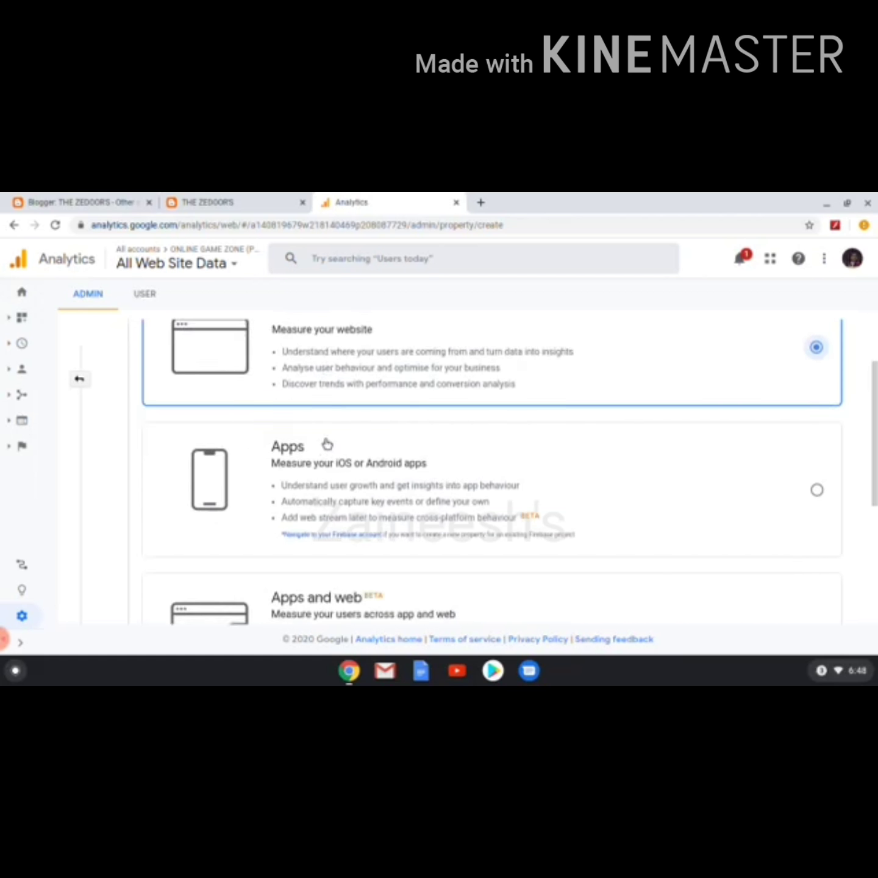
{"action": "scroll", "coordinate": [331, 443], "scroll_direction": "up", "scroll_amount": 3}
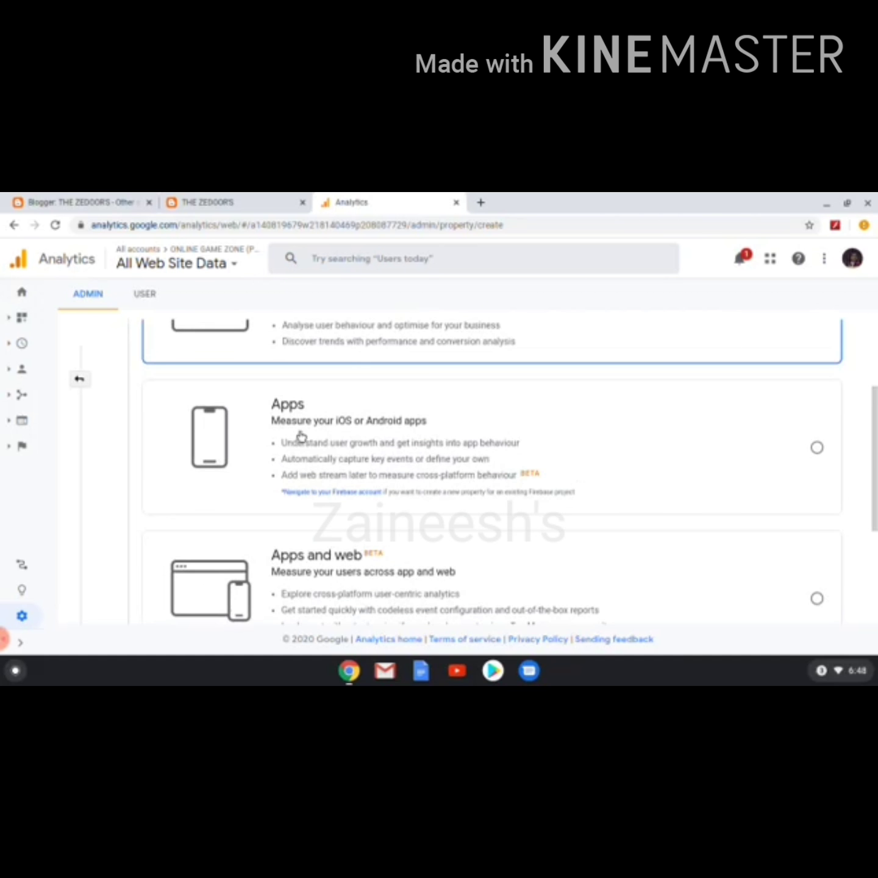
{"action": "scroll", "coordinate": [298, 430], "scroll_direction": "up", "scroll_amount": 2}
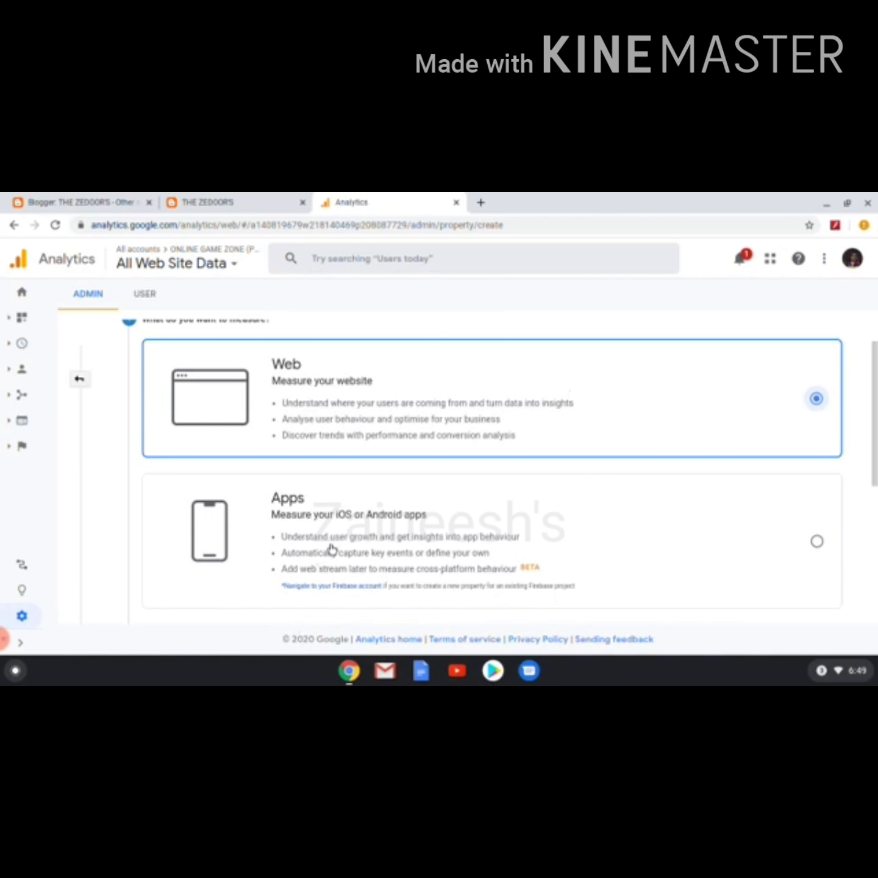
{"action": "scroll", "coordinate": [331, 549], "scroll_direction": "down", "scroll_amount": 2}
{"action": "scroll", "coordinate": [357, 441], "scroll_direction": "down", "scroll_amount": 3}
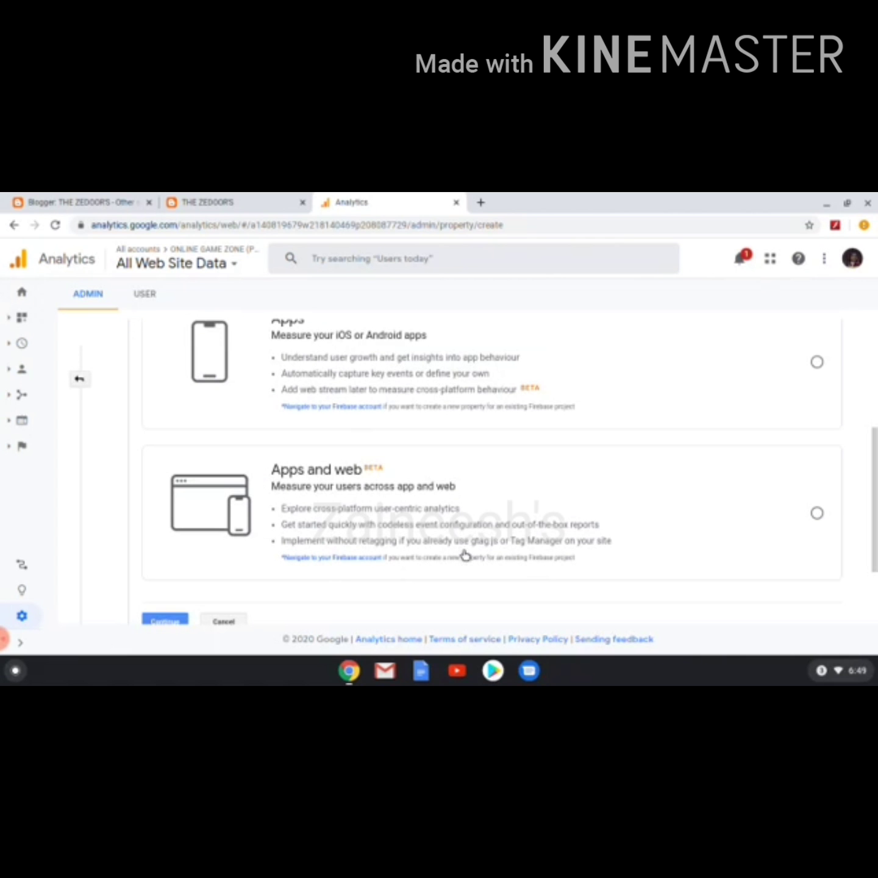
{"action": "scroll", "coordinate": [457, 540], "scroll_direction": "up", "scroll_amount": 6}
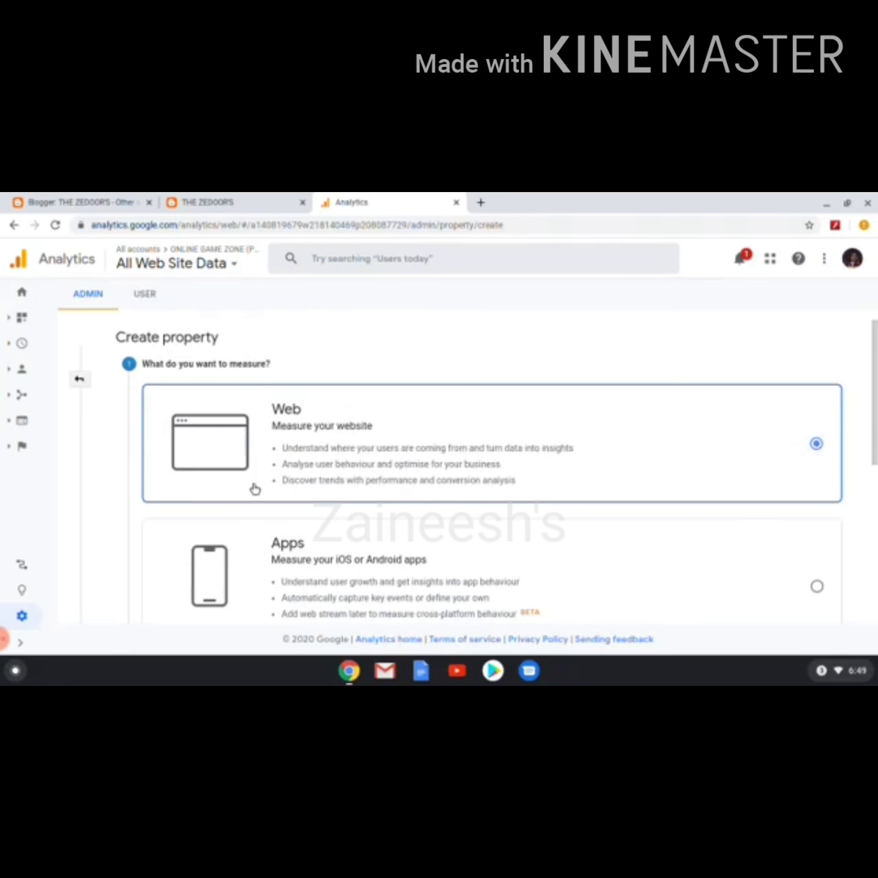
{"action": "scroll", "coordinate": [255, 487], "scroll_direction": "down", "scroll_amount": 5}
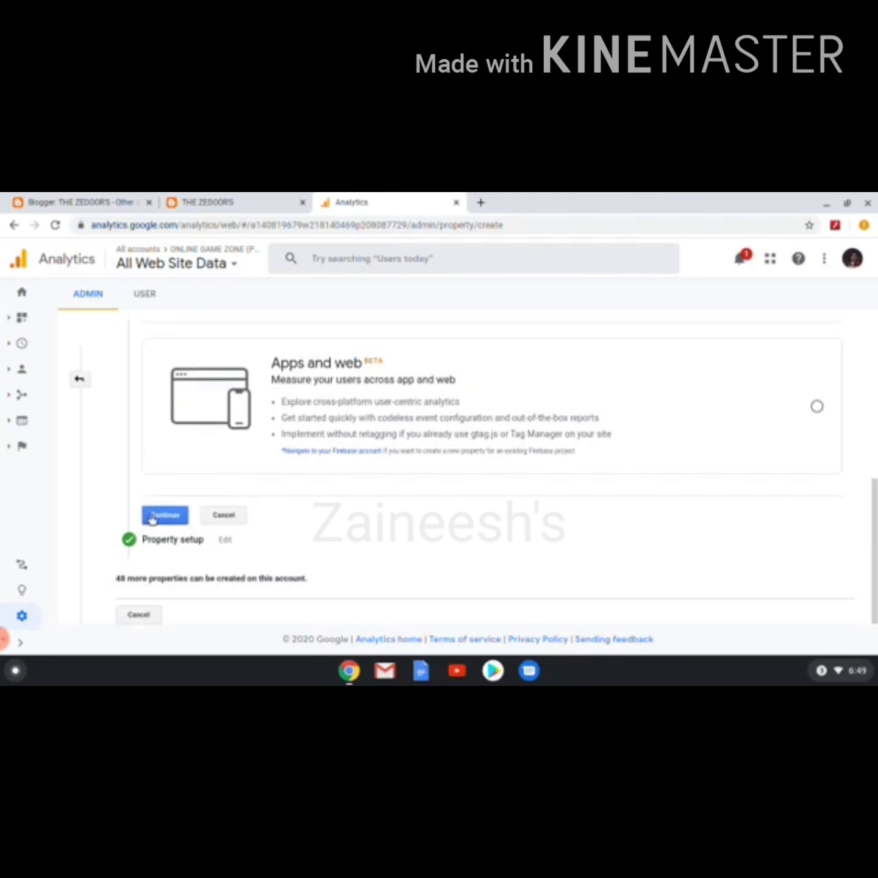
{"action": "left_click", "coordinate": [156, 516]}
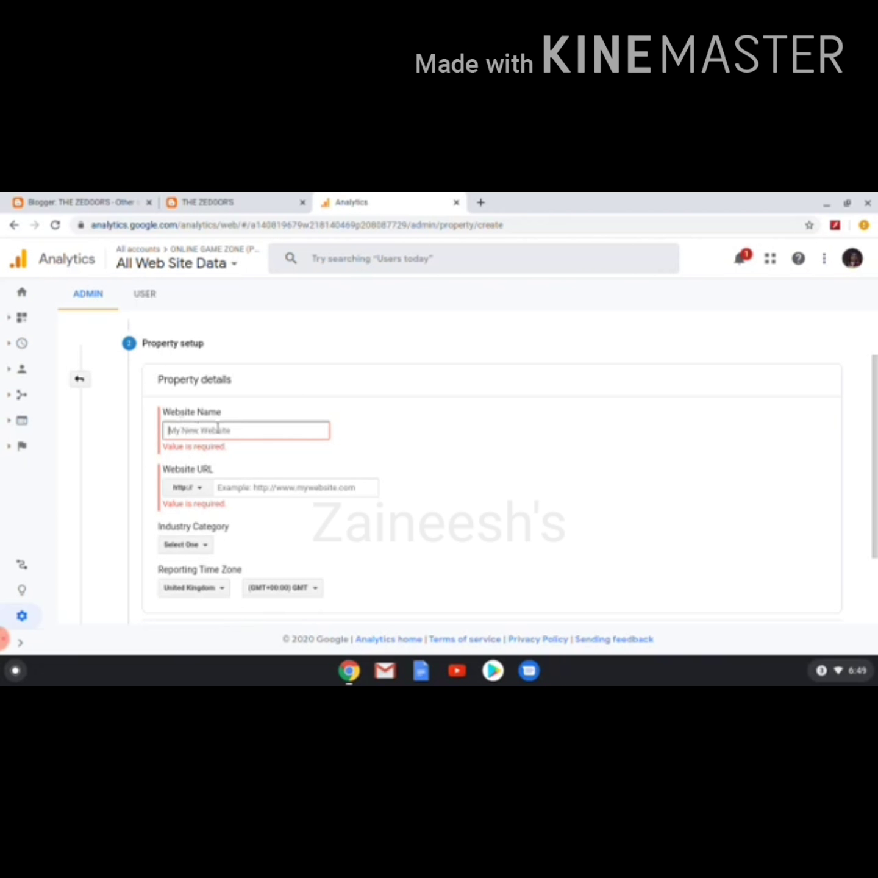
Copy the title THE ZEDOOR'S from the blog's home page and enter it as the property's website name.
{"action": "left_click", "coordinate": [163, 202]}
{"action": "left_click_drag", "start_coordinate": [104, 281], "coordinate": [413, 312]}
{"action": "right_click", "coordinate": [306, 274]}
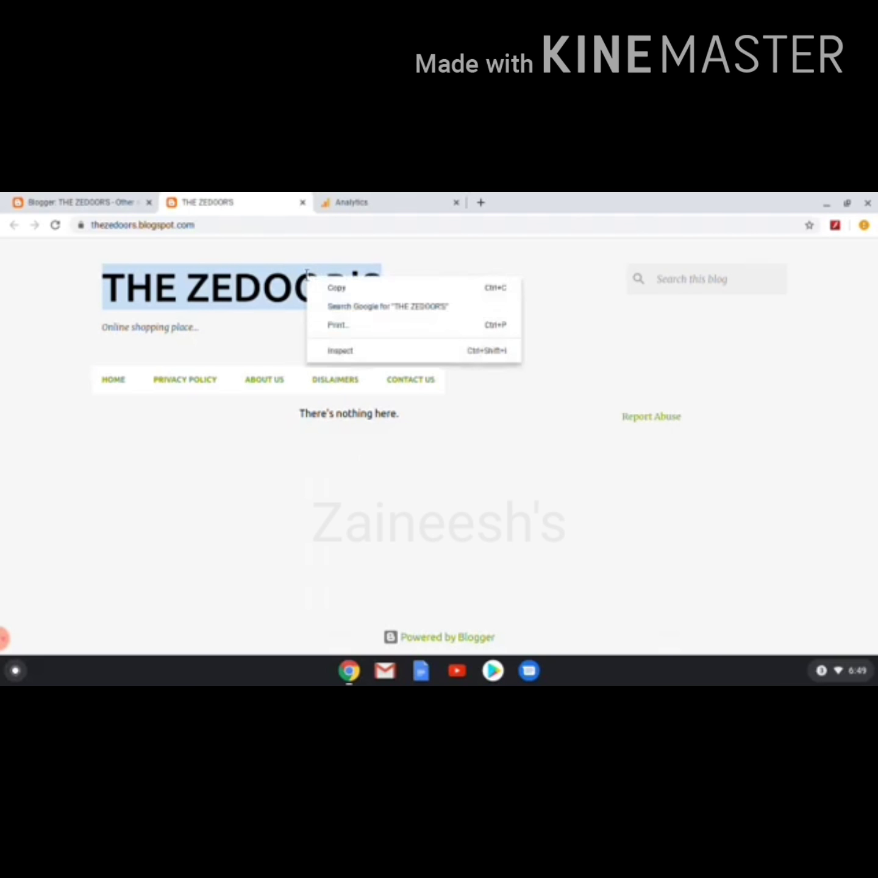
{"action": "left_click", "coordinate": [331, 287]}
{"action": "left_click", "coordinate": [340, 196]}
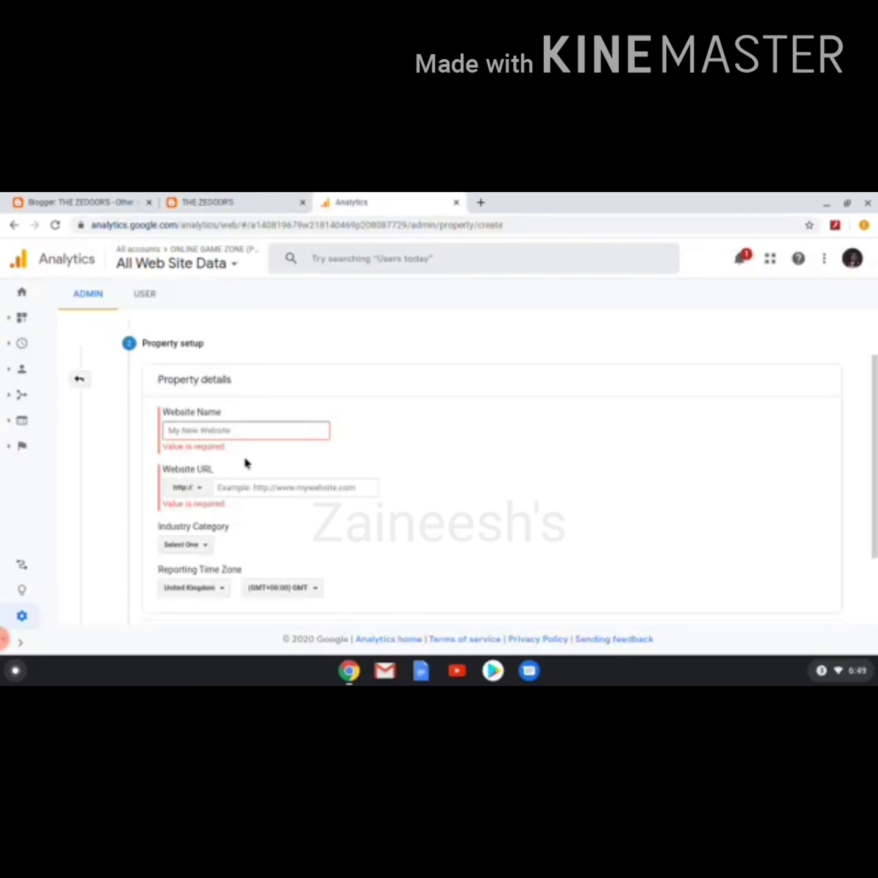
{"action": "right_click", "coordinate": [241, 430]}
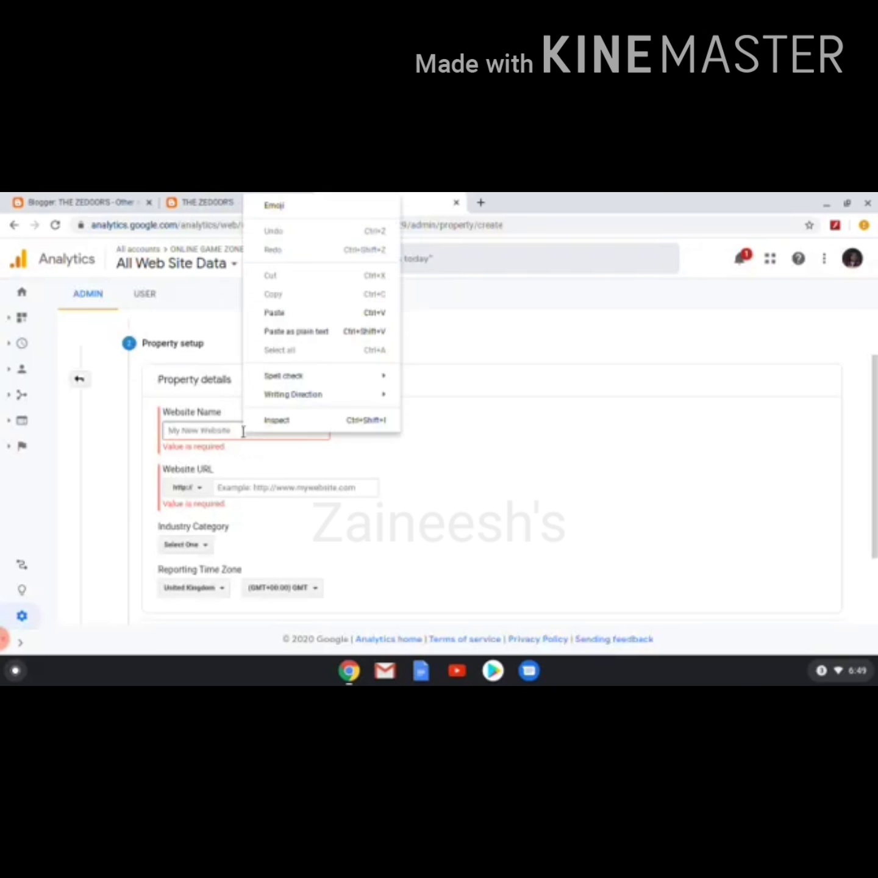
{"action": "left_click", "coordinate": [274, 311]}
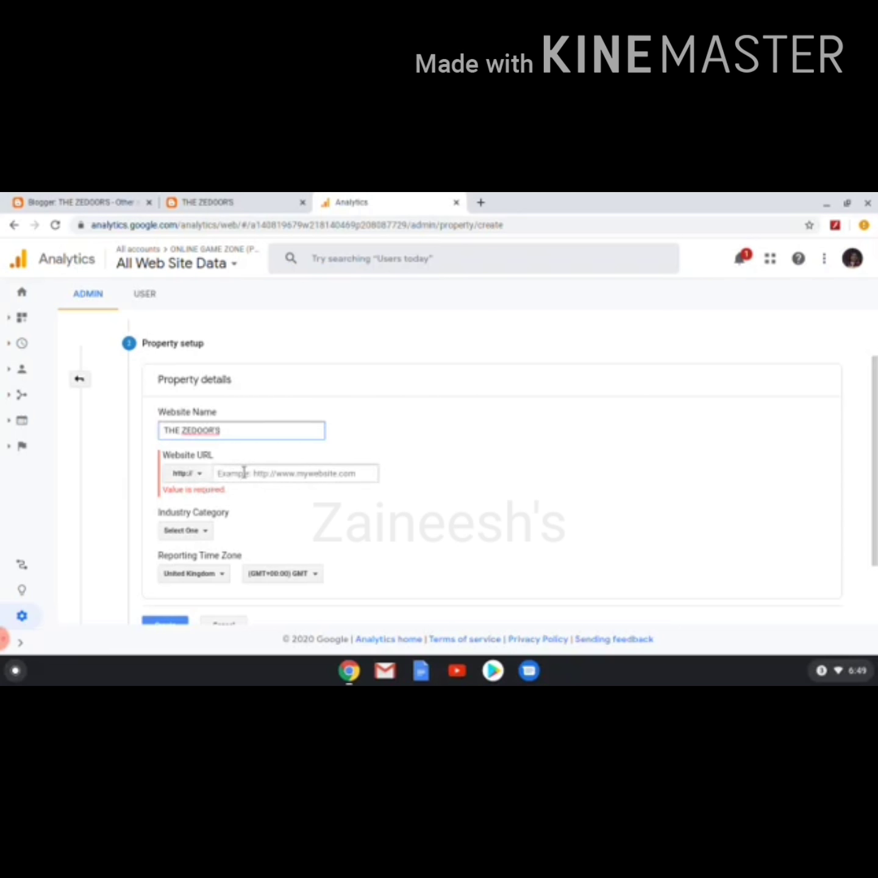
{"action": "left_click", "coordinate": [194, 201]}
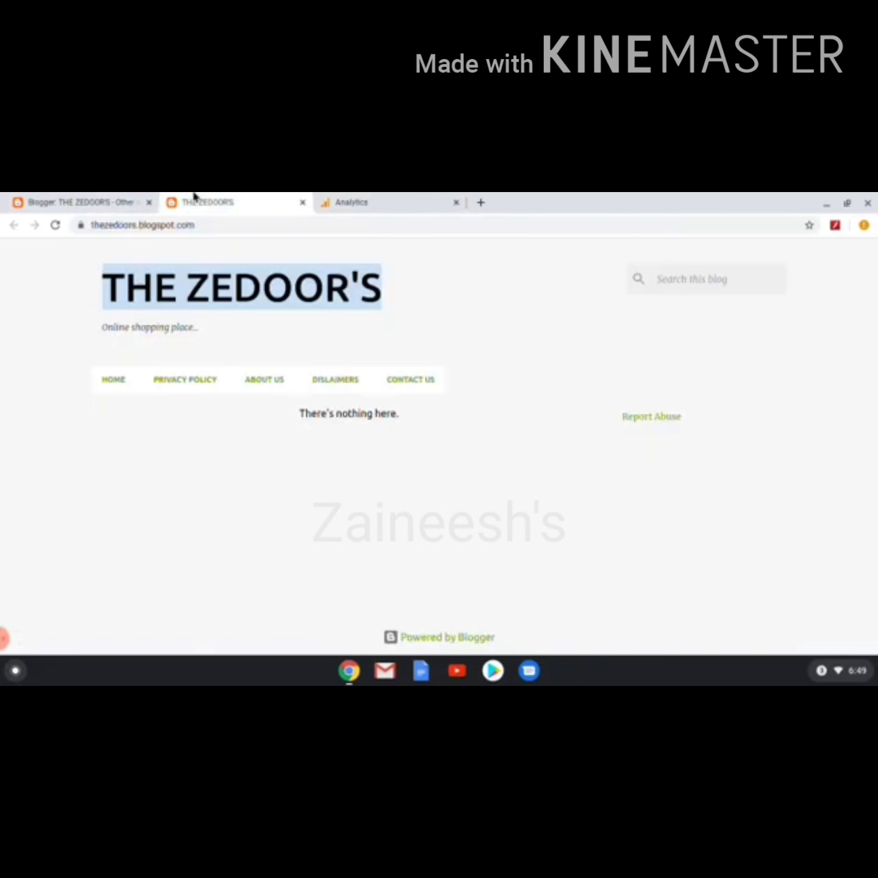
{"action": "left_click", "coordinate": [143, 227]}
{"action": "right_click", "coordinate": [145, 228]}
{"action": "left_click", "coordinate": [185, 310]}
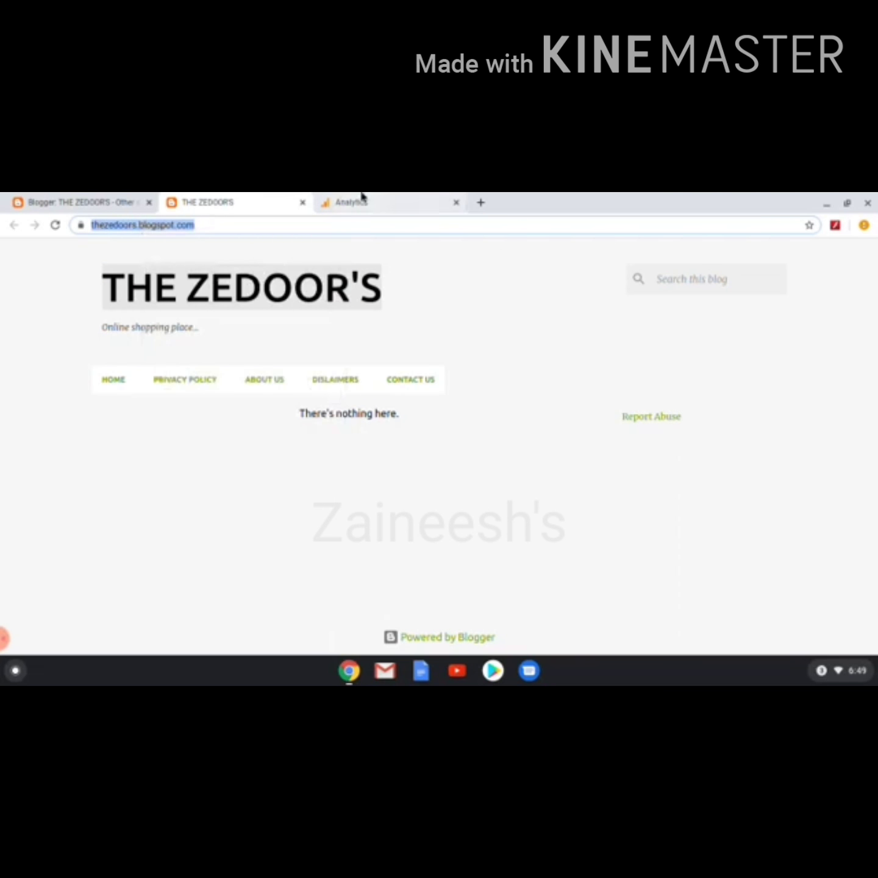
{"action": "left_click", "coordinate": [361, 201]}
{"action": "right_click", "coordinate": [249, 473]}
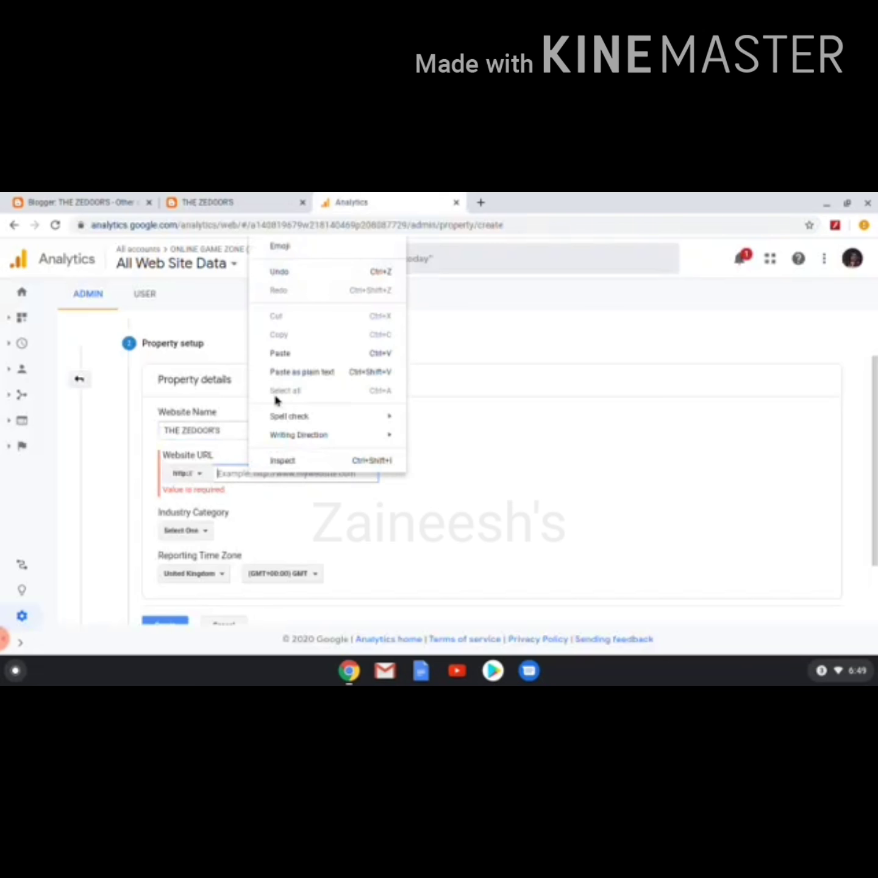
{"action": "left_click", "coordinate": [286, 353]}
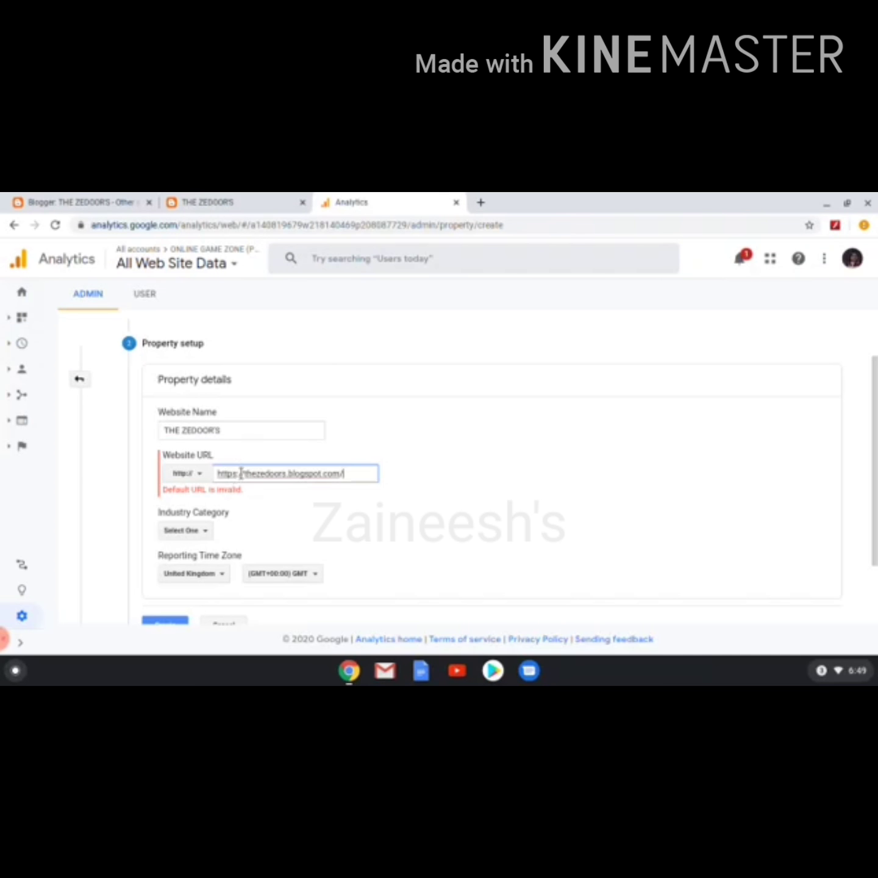
{"action": "left_click_drag", "start_coordinate": [242, 473], "coordinate": [213, 463]}
{"action": "key", "text": "BackSpace"}
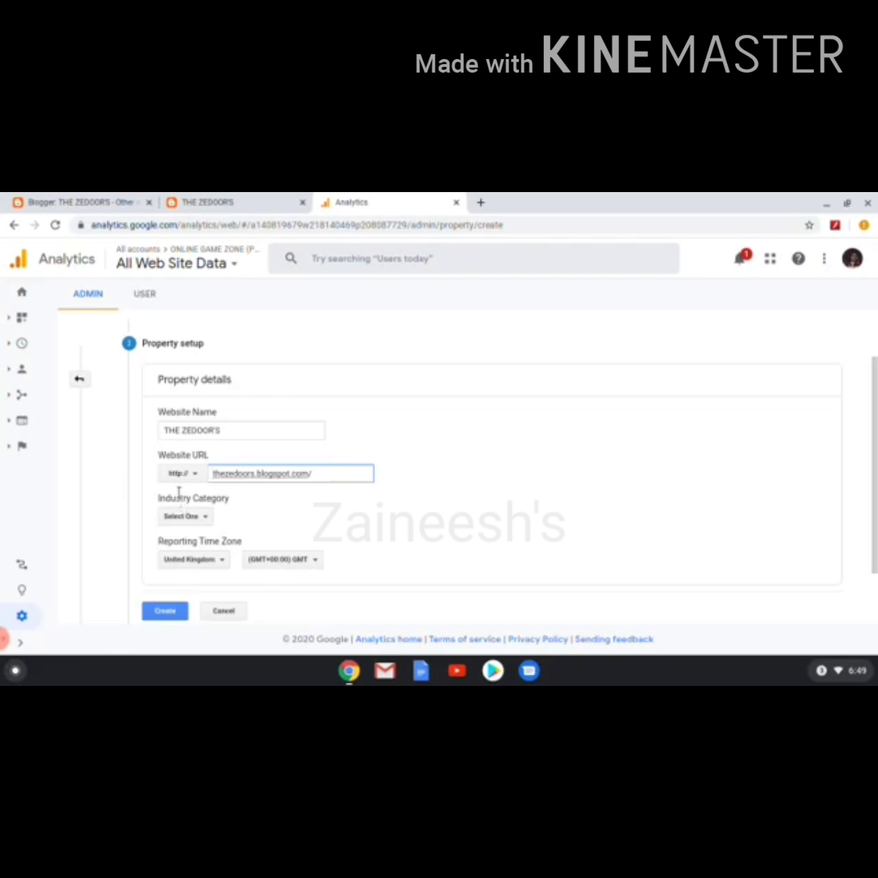
Set the new property's industry category to Beauty and Fitness.
{"action": "scroll", "coordinate": [183, 488], "scroll_direction": "down", "scroll_amount": 1}
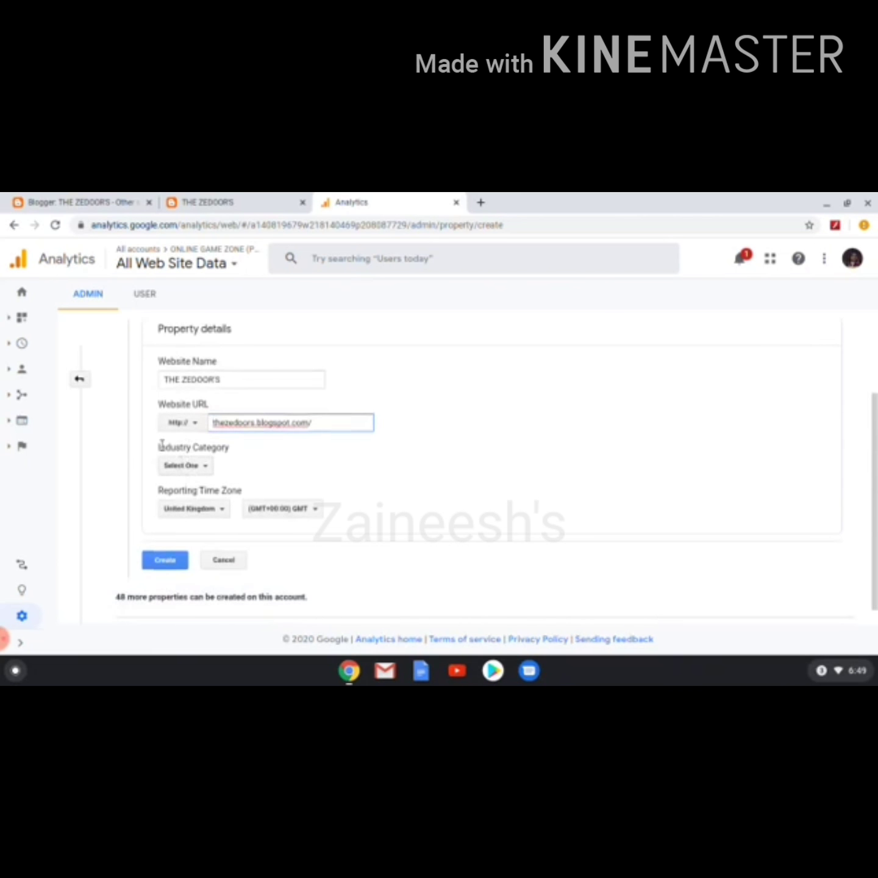
{"action": "left_click", "coordinate": [209, 466]}
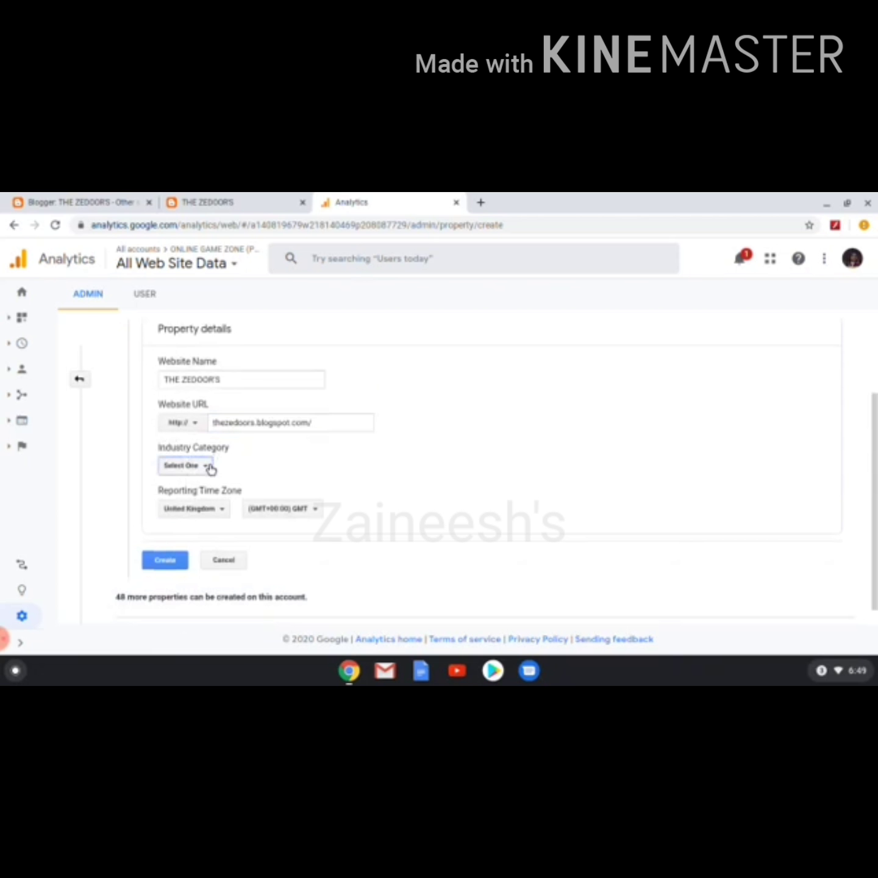
{"action": "scroll", "coordinate": [244, 559], "scroll_direction": "down", "scroll_amount": 1}
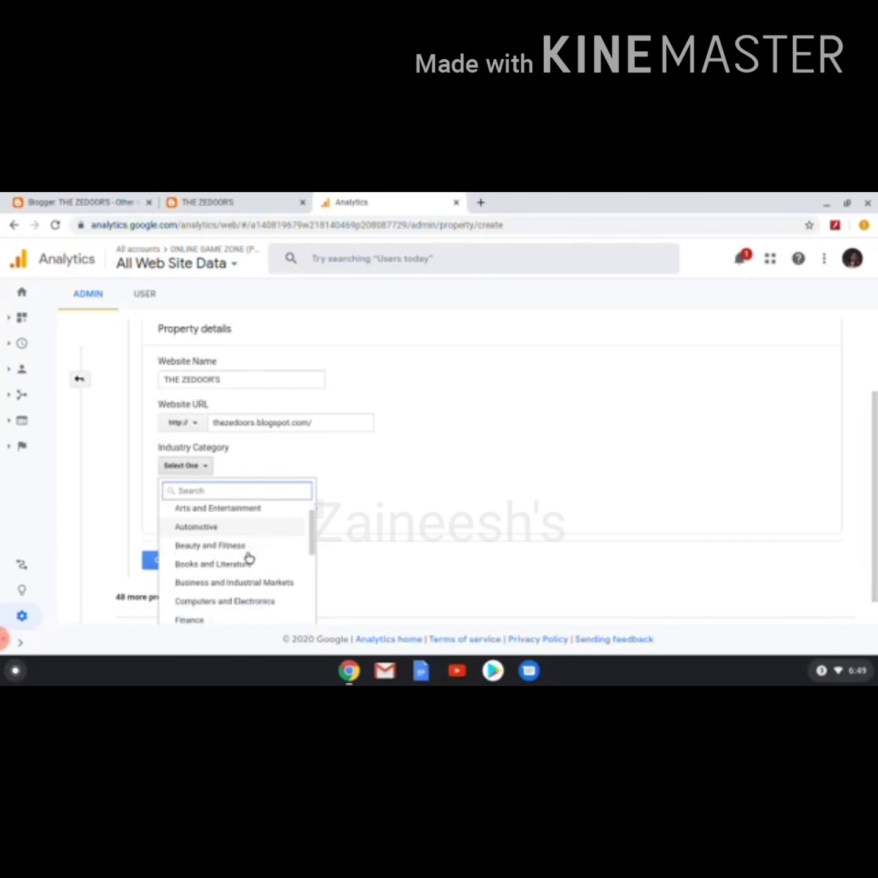
{"action": "scroll", "coordinate": [253, 540], "scroll_direction": "up", "scroll_amount": 1}
{"action": "scroll", "coordinate": [305, 397], "scroll_direction": "down", "scroll_amount": 1}
{"action": "scroll", "coordinate": [306, 398], "scroll_direction": "down", "scroll_amount": 1}
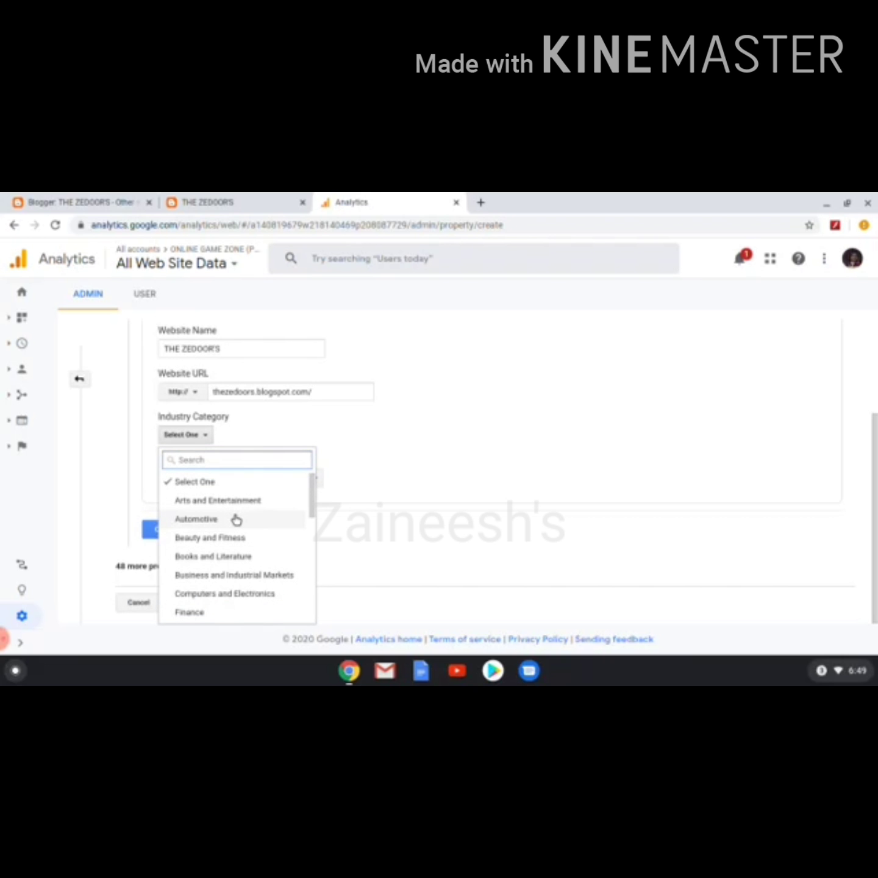
{"action": "scroll", "coordinate": [242, 524], "scroll_direction": "down", "scroll_amount": 3}
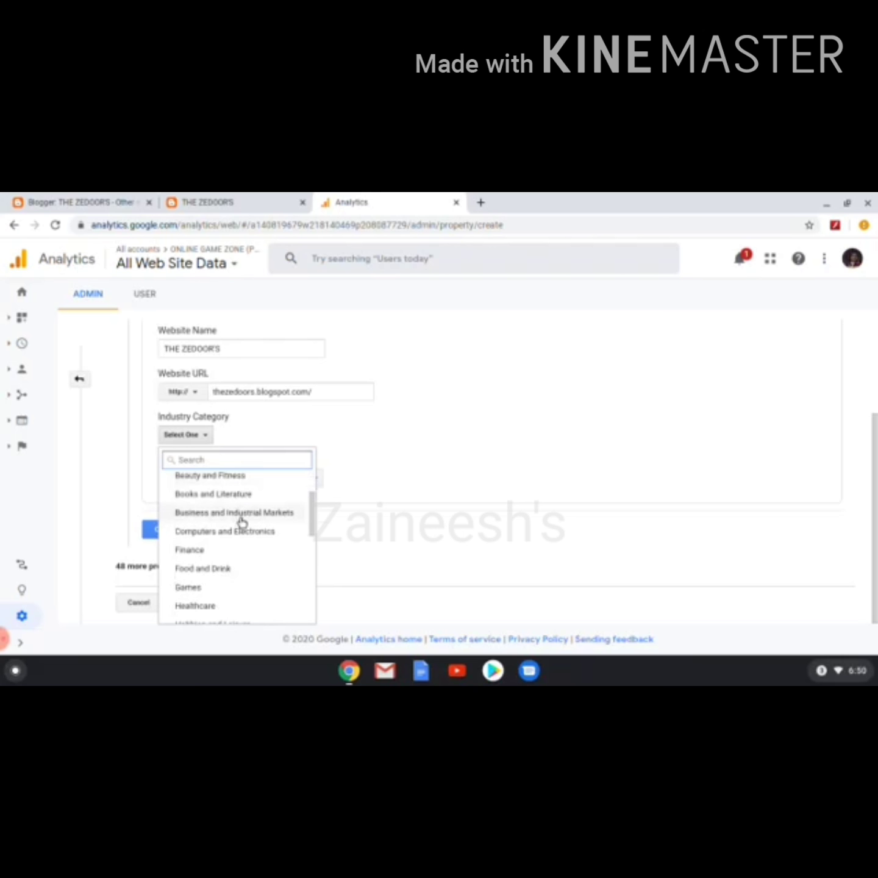
{"action": "scroll", "coordinate": [241, 521], "scroll_direction": "down", "scroll_amount": 3}
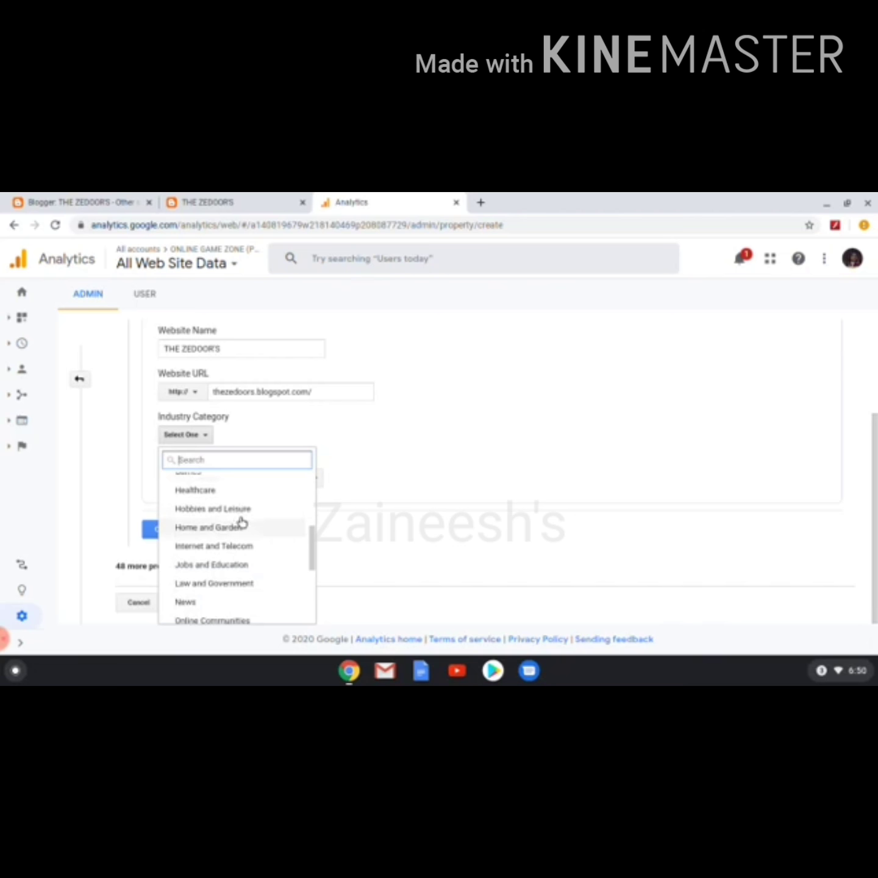
{"action": "scroll", "coordinate": [241, 523], "scroll_direction": "down", "scroll_amount": 2}
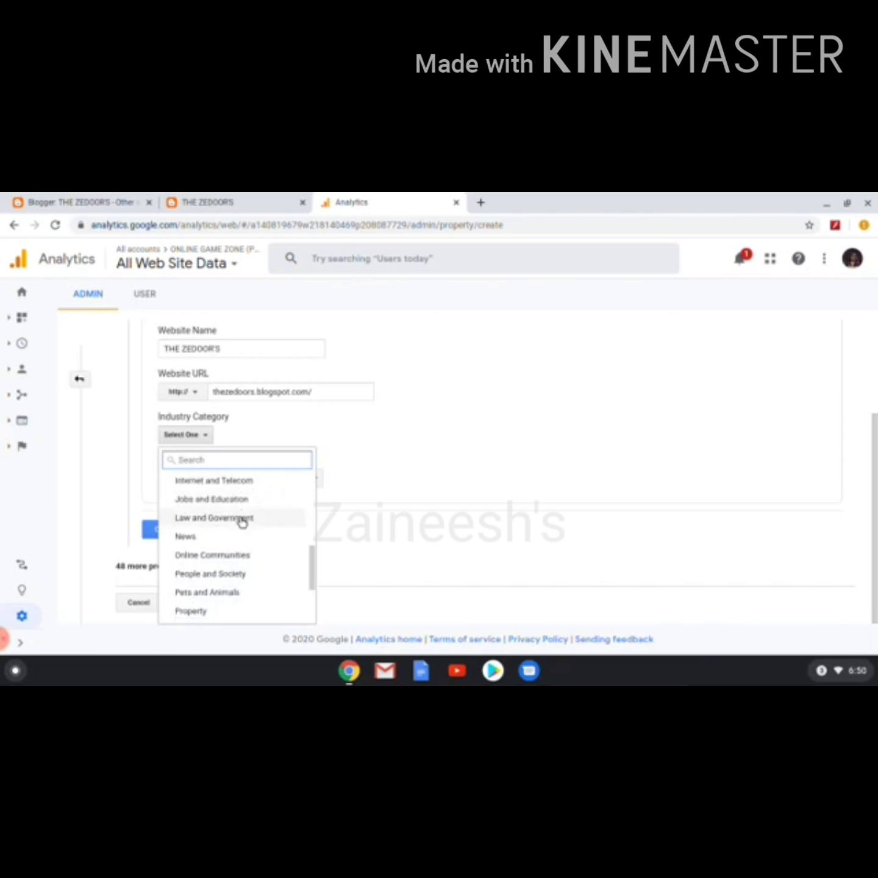
{"action": "scroll", "coordinate": [242, 521], "scroll_direction": "down", "scroll_amount": 2}
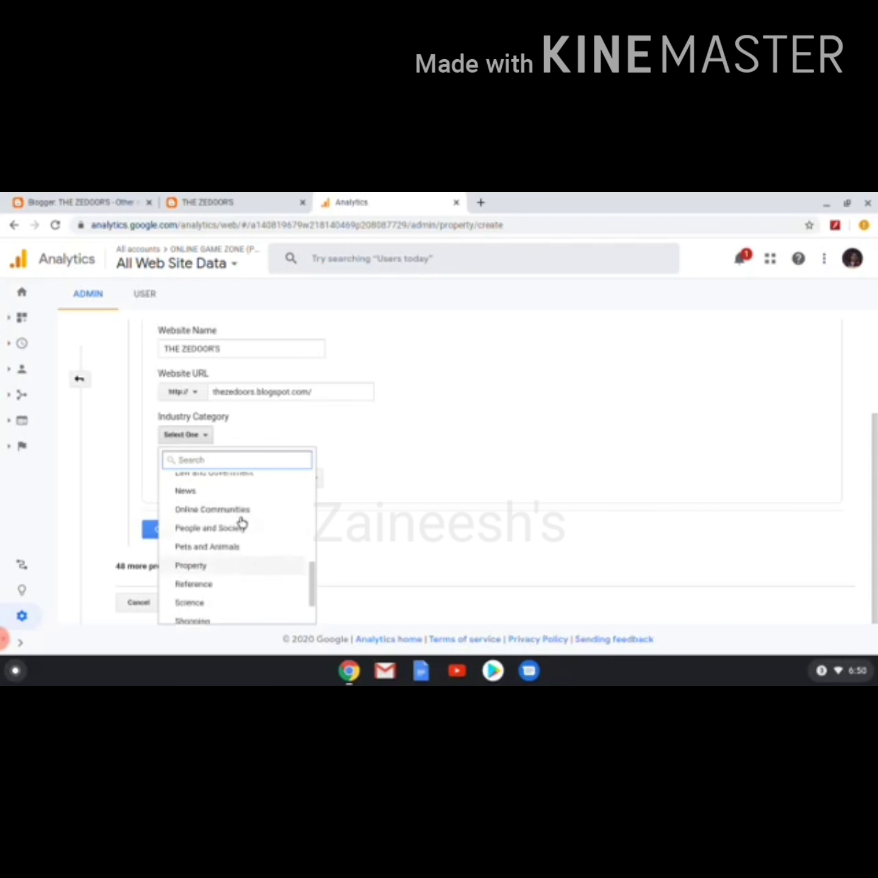
{"action": "scroll", "coordinate": [241, 522], "scroll_direction": "down", "scroll_amount": 3}
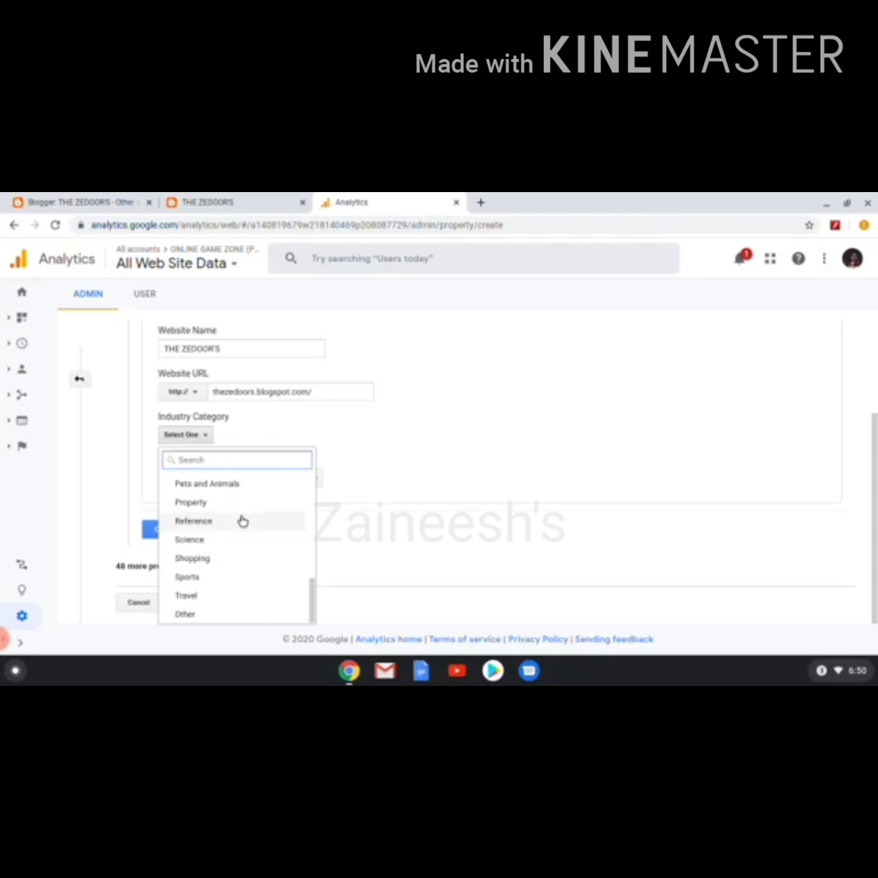
{"action": "scroll", "coordinate": [221, 586], "scroll_direction": "up", "scroll_amount": 5}
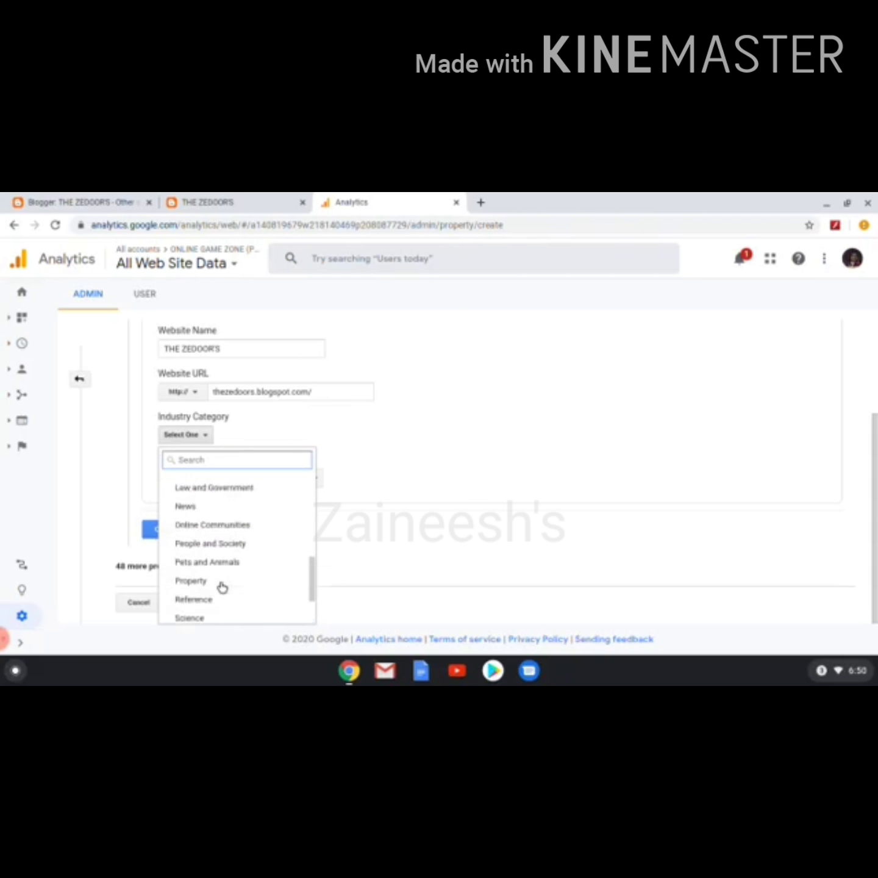
{"action": "scroll", "coordinate": [221, 586], "scroll_direction": "up", "scroll_amount": 10}
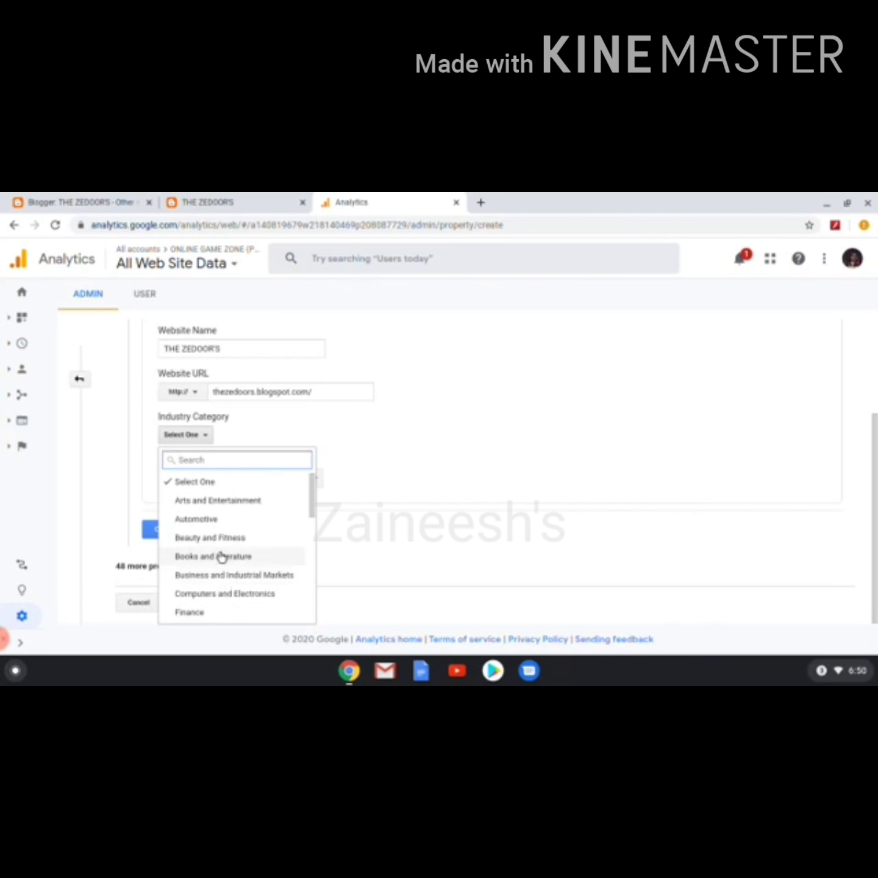
{"action": "left_click", "coordinate": [224, 538]}
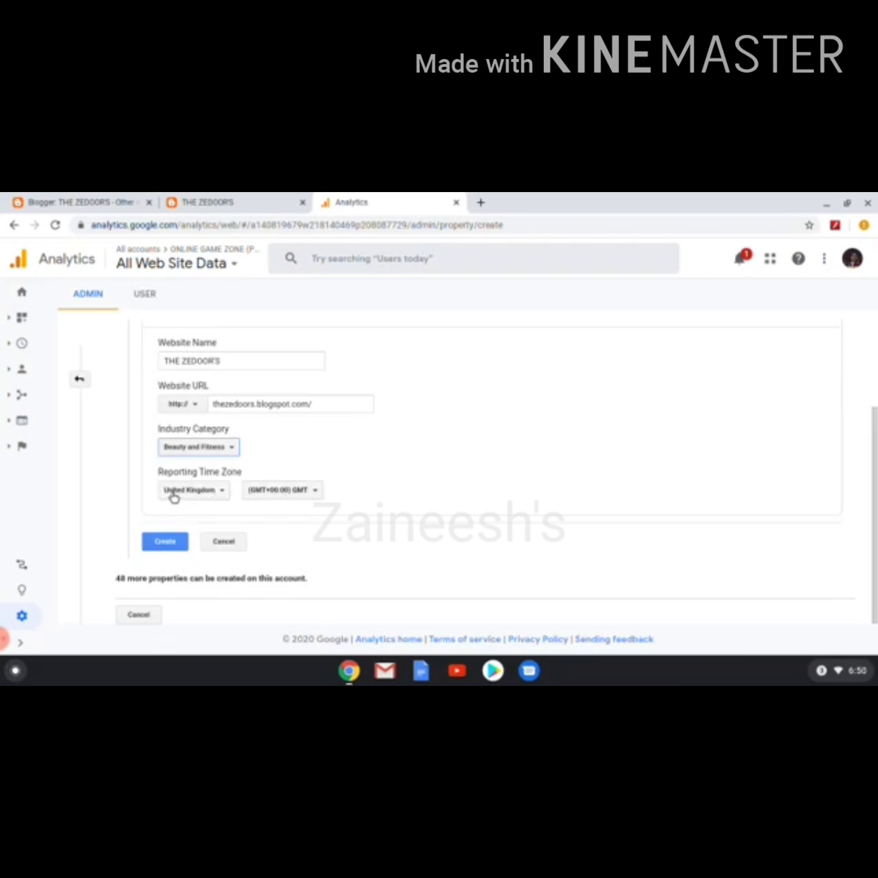
Set the property's reporting time zone country to Pakistan and create the property.
{"action": "left_click", "coordinate": [213, 491]}
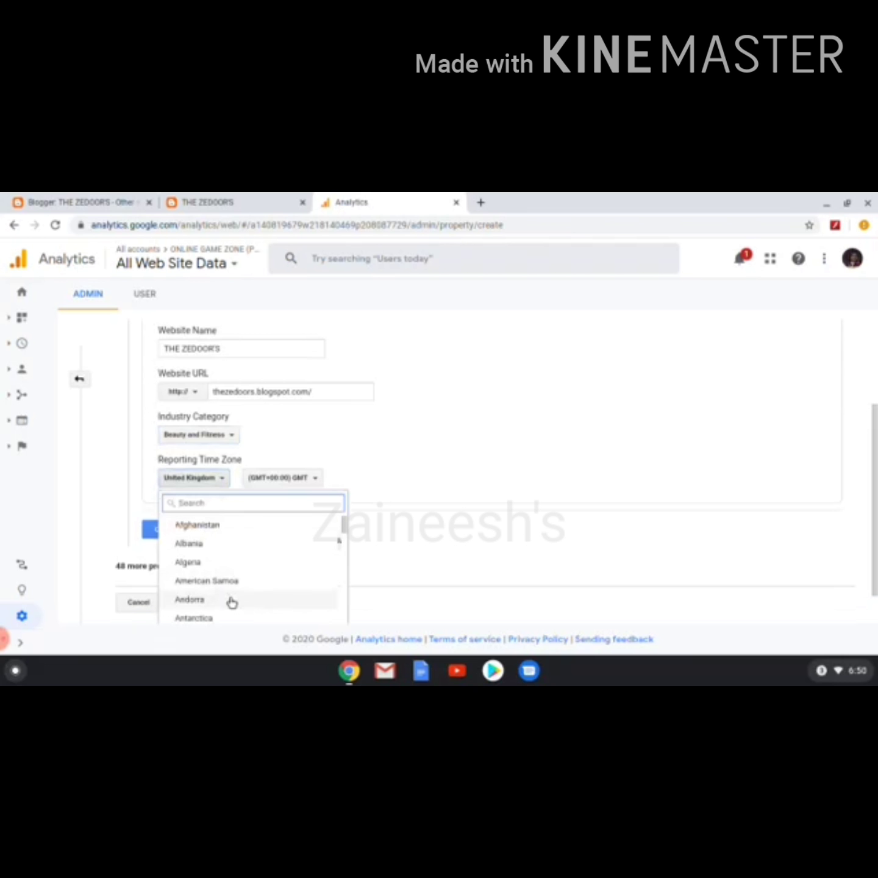
{"action": "scroll", "coordinate": [229, 601], "scroll_direction": "down", "scroll_amount": 6}
{"action": "scroll", "coordinate": [231, 602], "scroll_direction": "down", "scroll_amount": 6}
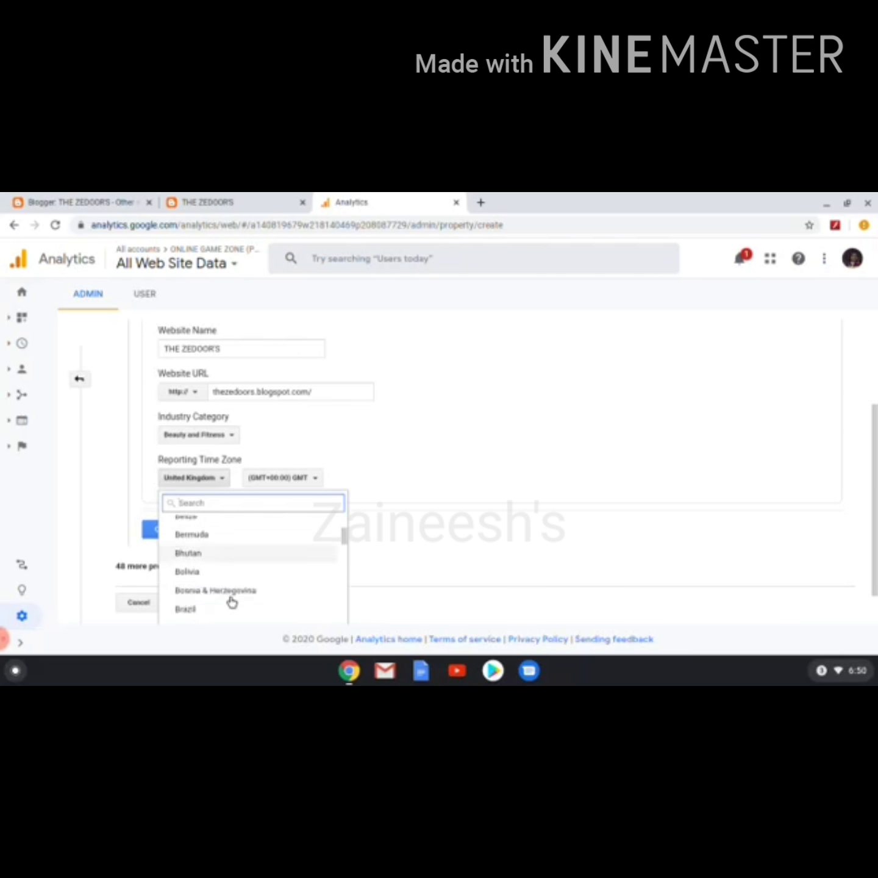
{"action": "scroll", "coordinate": [231, 602], "scroll_direction": "down", "scroll_amount": 6}
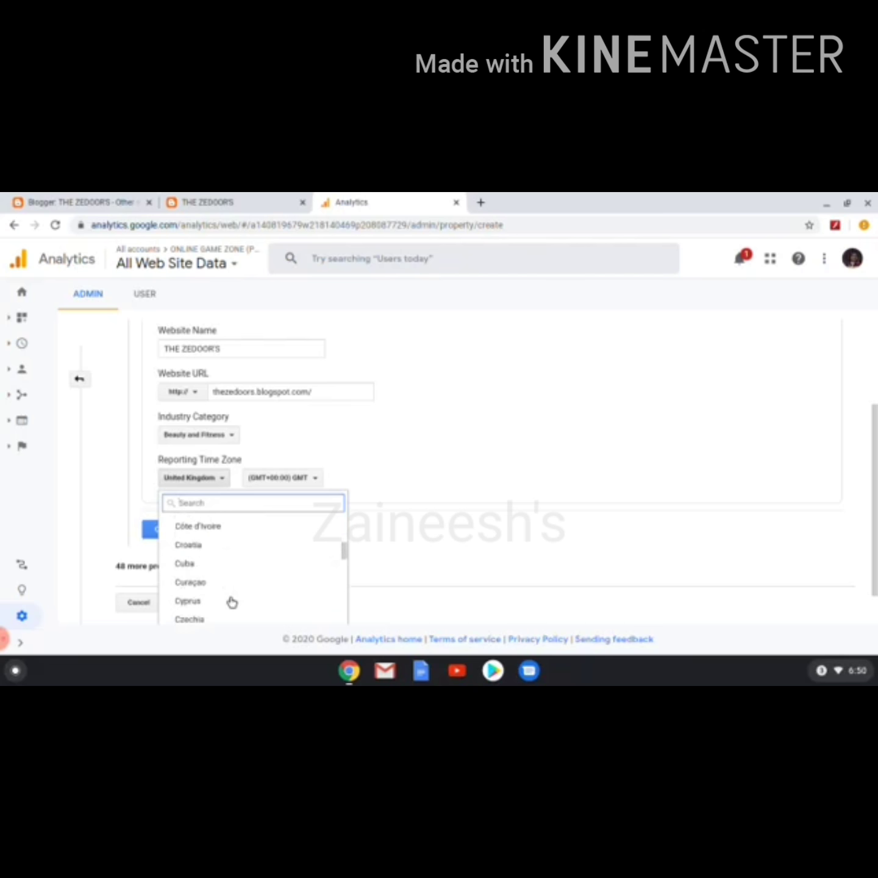
{"action": "scroll", "coordinate": [232, 602], "scroll_direction": "up", "scroll_amount": 3}
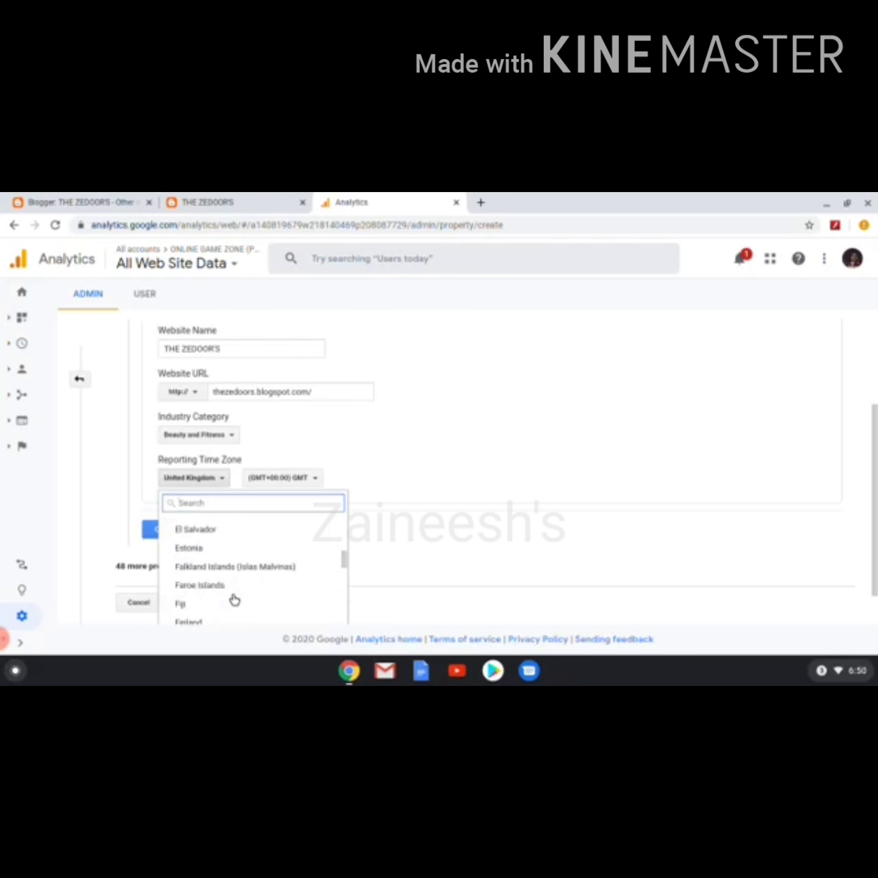
{"action": "scroll", "coordinate": [233, 600], "scroll_direction": "down", "scroll_amount": 5}
{"action": "scroll", "coordinate": [235, 600], "scroll_direction": "down", "scroll_amount": 10}
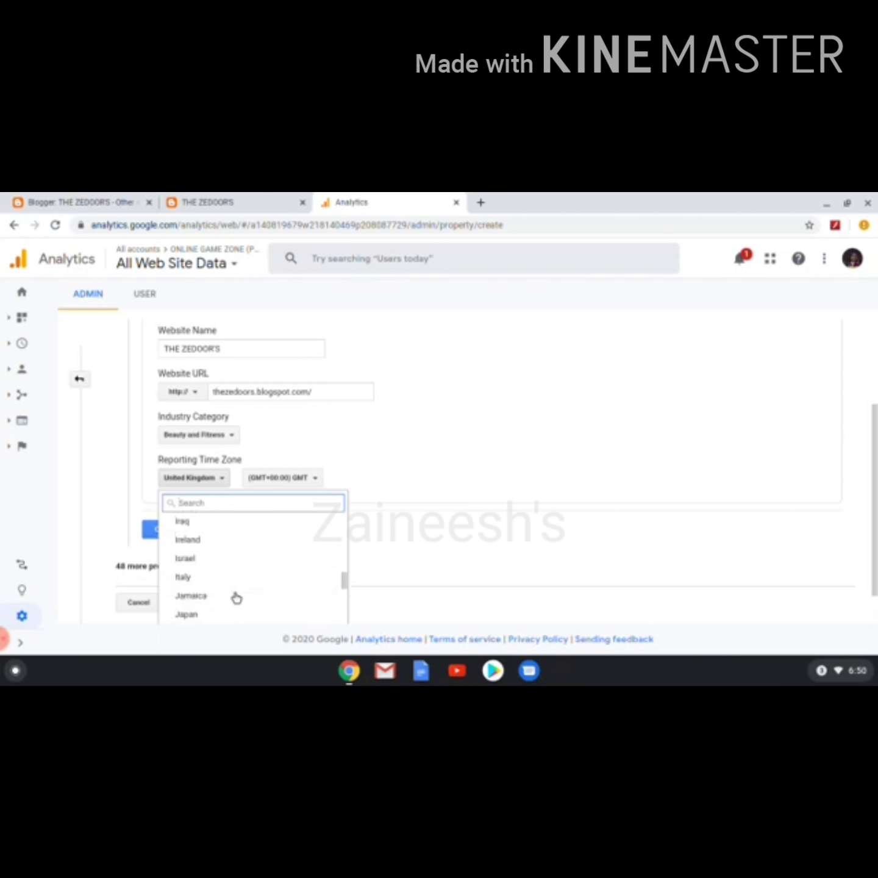
{"action": "scroll", "coordinate": [236, 599], "scroll_direction": "down", "scroll_amount": 8}
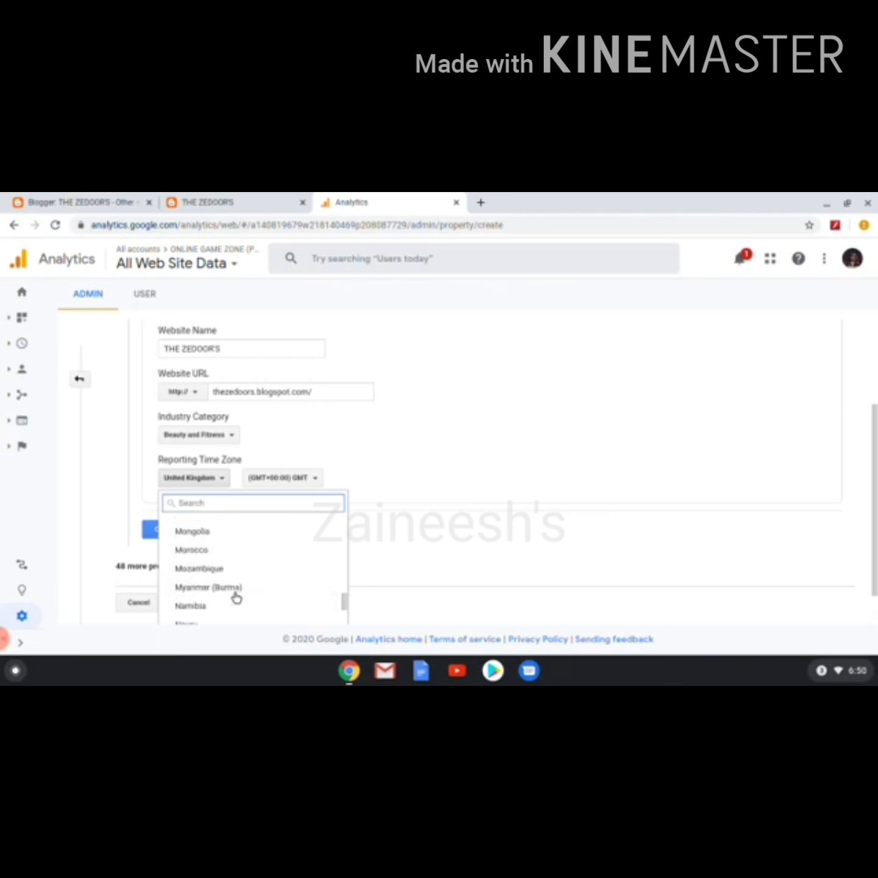
{"action": "scroll", "coordinate": [237, 596], "scroll_direction": "down", "scroll_amount": 8}
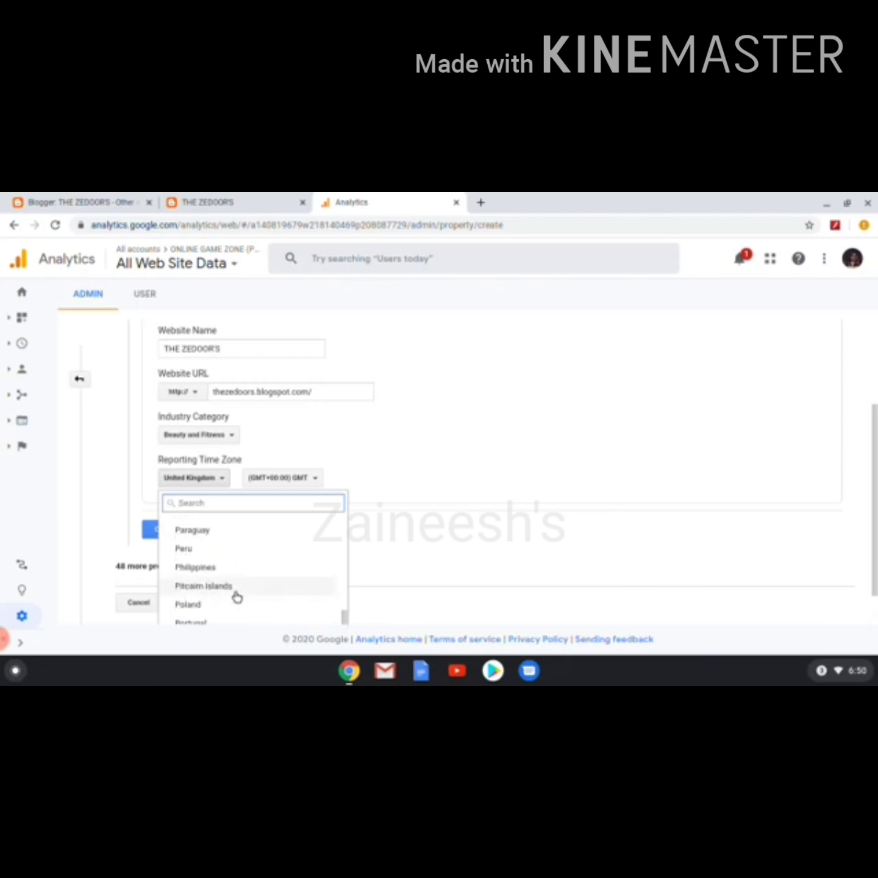
{"action": "scroll", "coordinate": [238, 596], "scroll_direction": "up", "scroll_amount": 5}
{"action": "scroll", "coordinate": [237, 595], "scroll_direction": "up", "scroll_amount": 3}
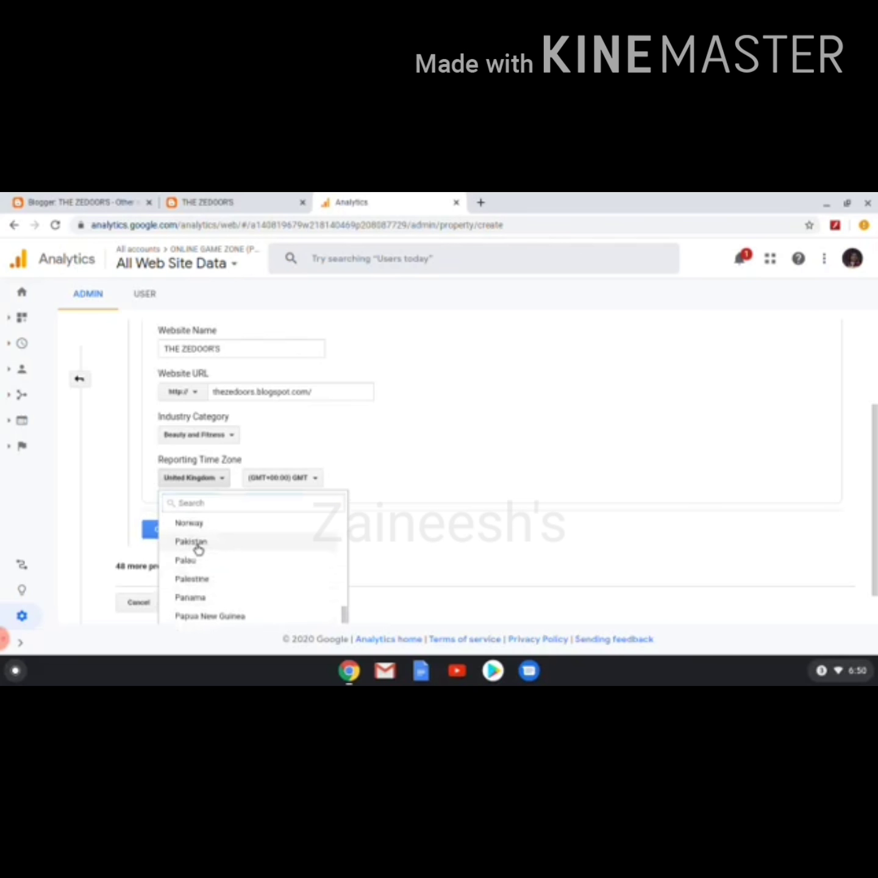
{"action": "left_click", "coordinate": [194, 542]}
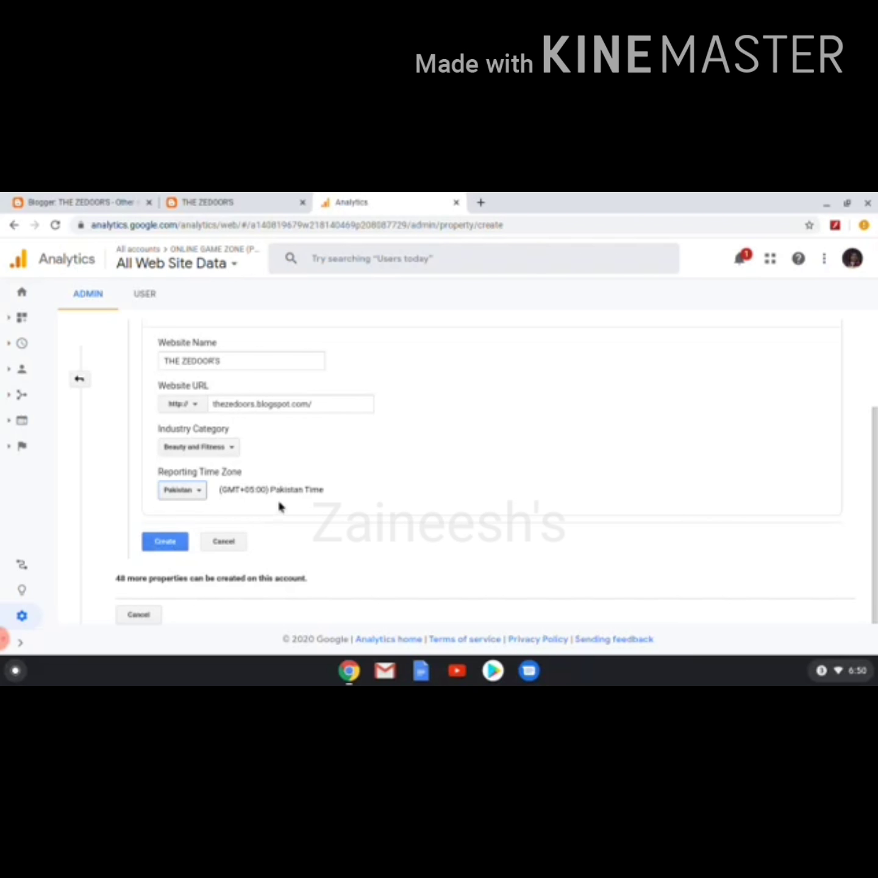
{"action": "left_click", "coordinate": [156, 547]}
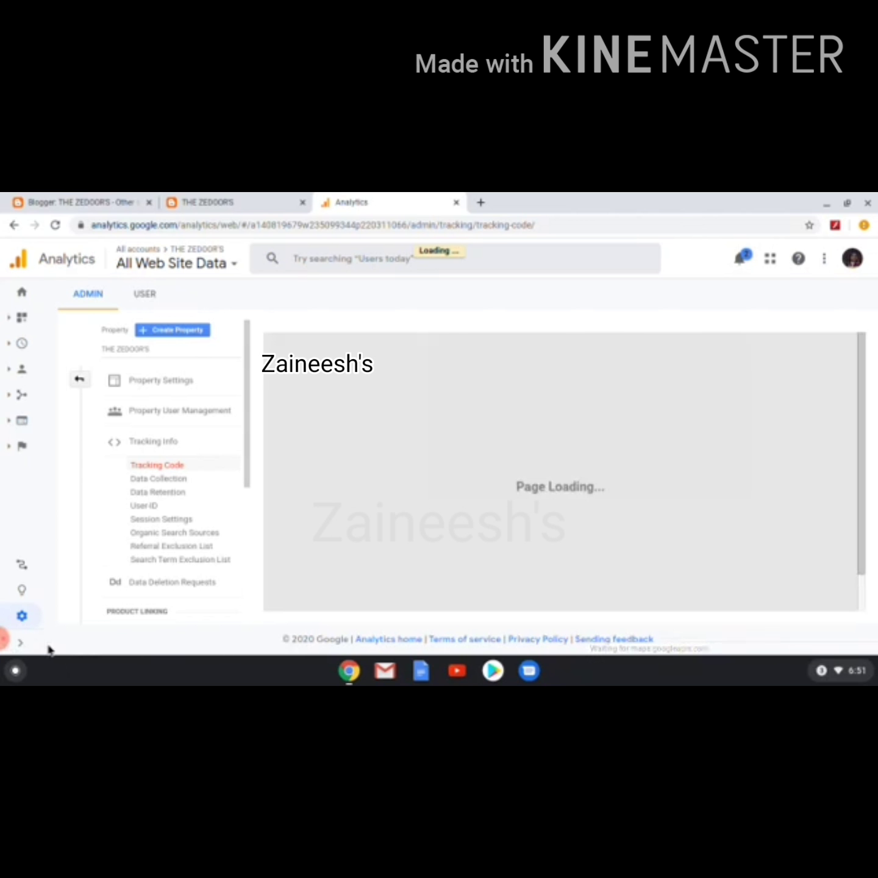
{"action": "left_click", "coordinate": [4, 640]}
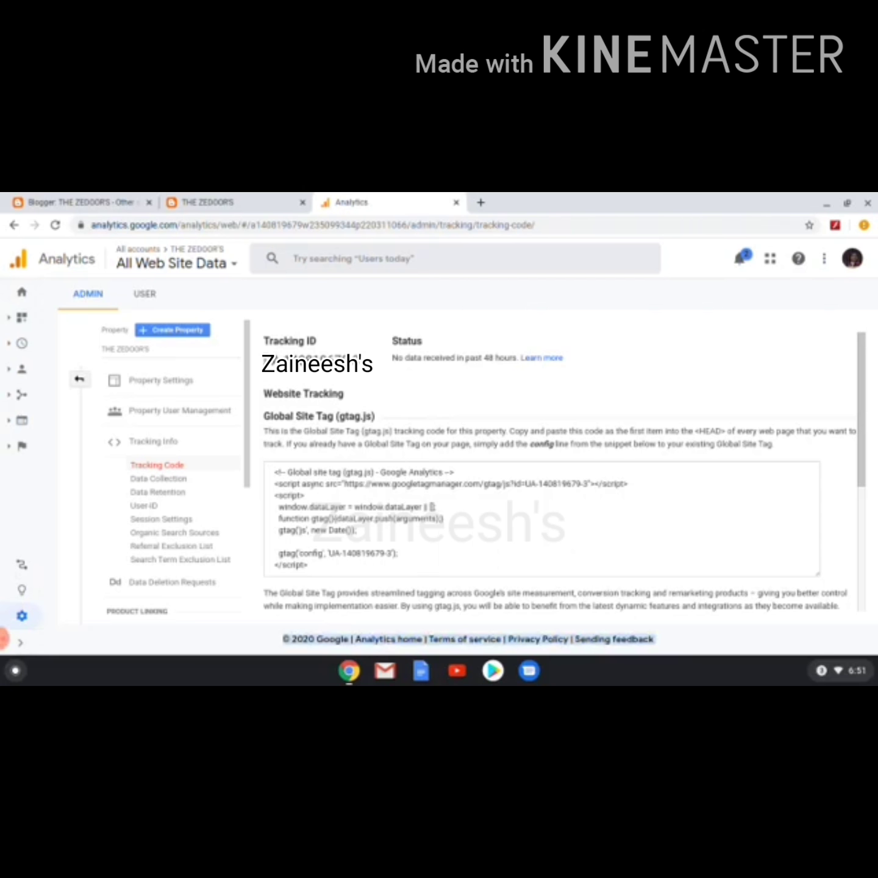
Copy the new property's tracking ID, enter it as the Analytics Web Property ID in Blogger's Other settings, and save.
{"action": "left_click_drag", "start_coordinate": [287, 357], "coordinate": [373, 372]}
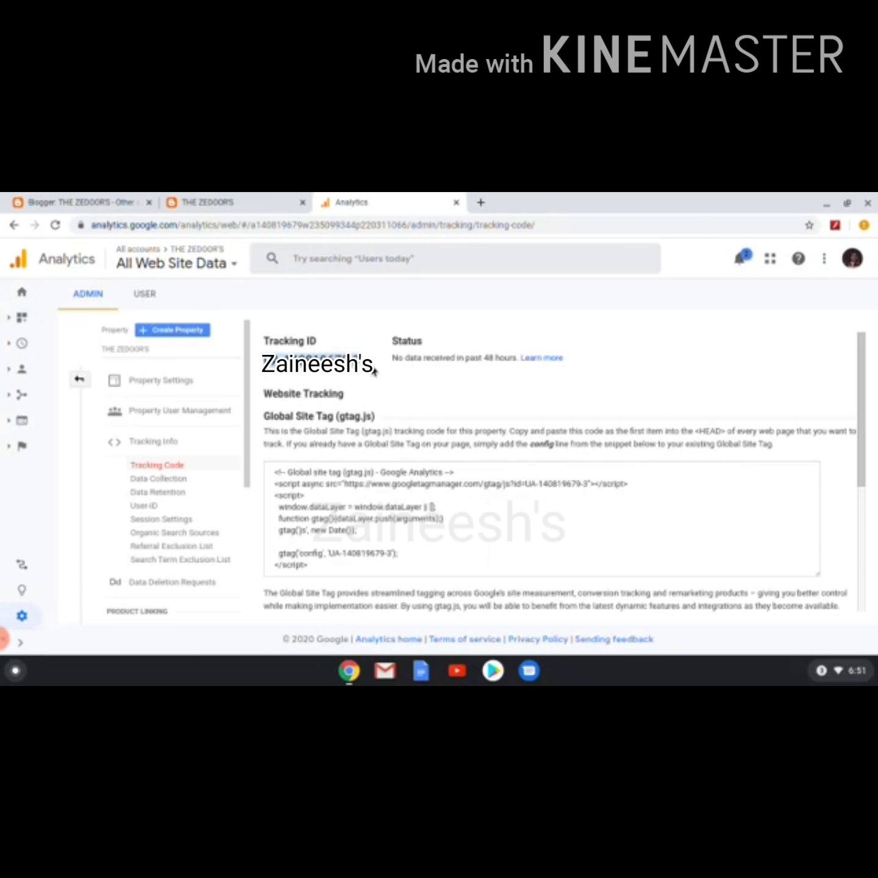
{"action": "right_click", "coordinate": [348, 373]}
{"action": "left_click", "coordinate": [354, 376]}
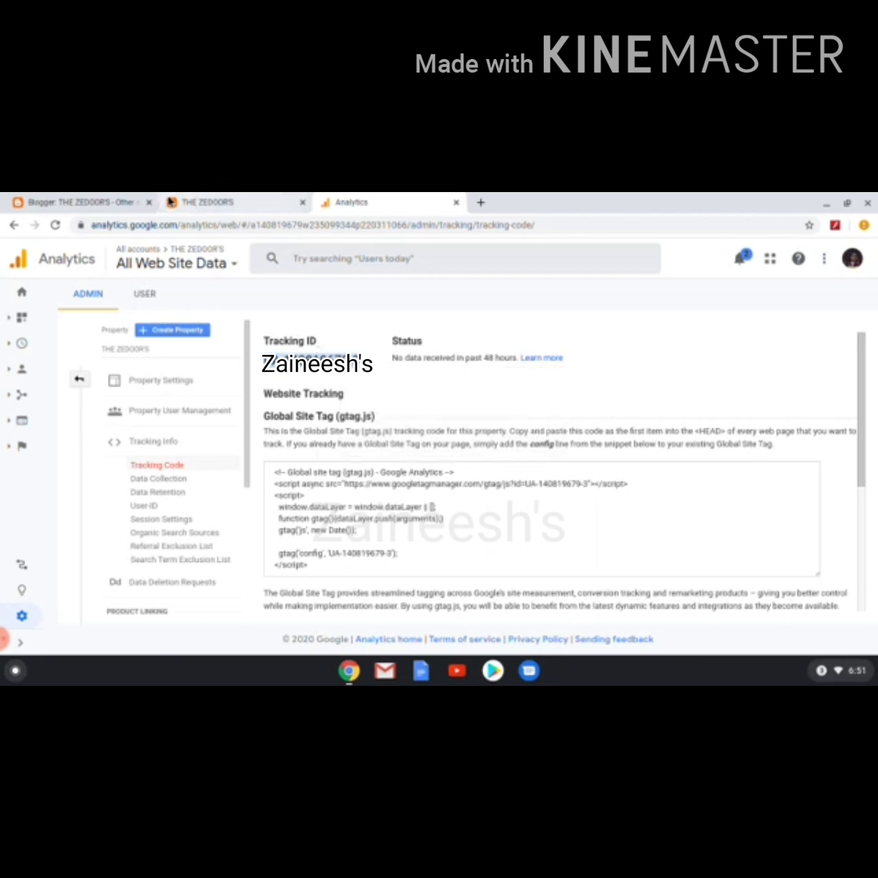
{"action": "left_click", "coordinate": [90, 201]}
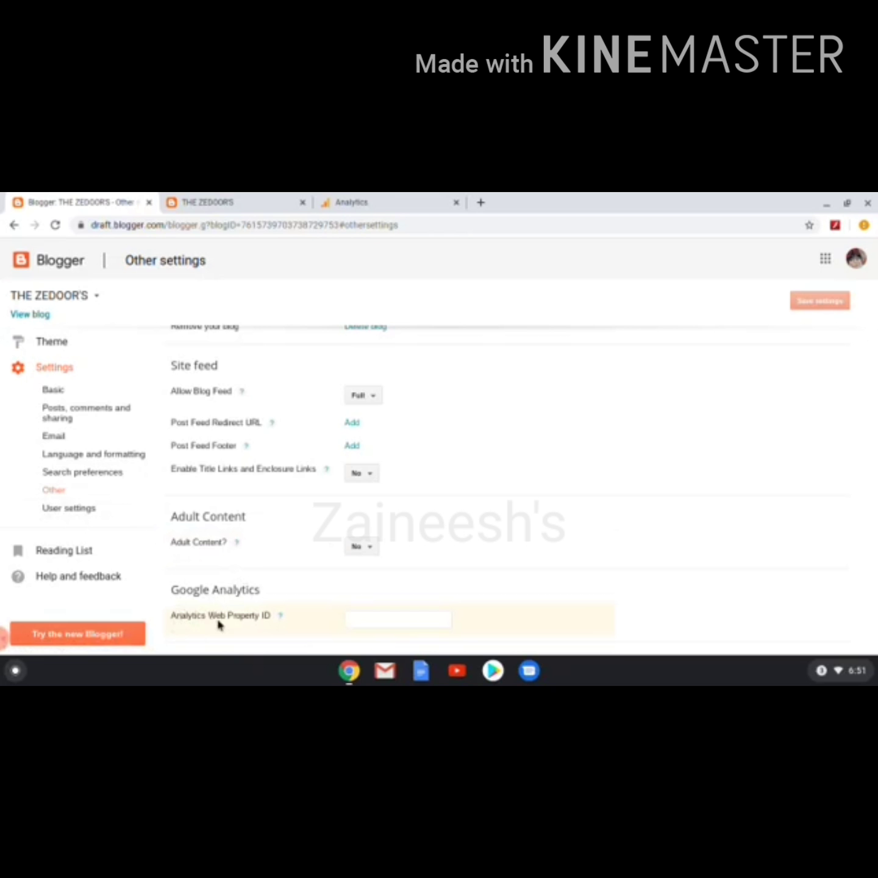
{"action": "left_click", "coordinate": [364, 622]}
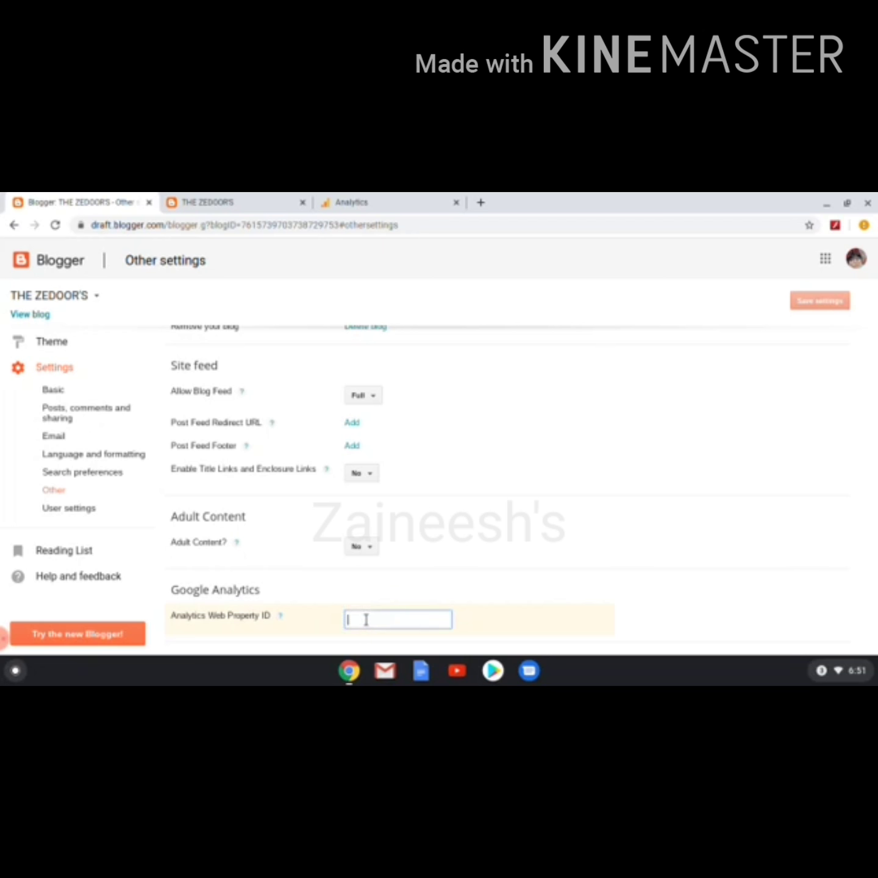
{"action": "right_click", "coordinate": [365, 619]}
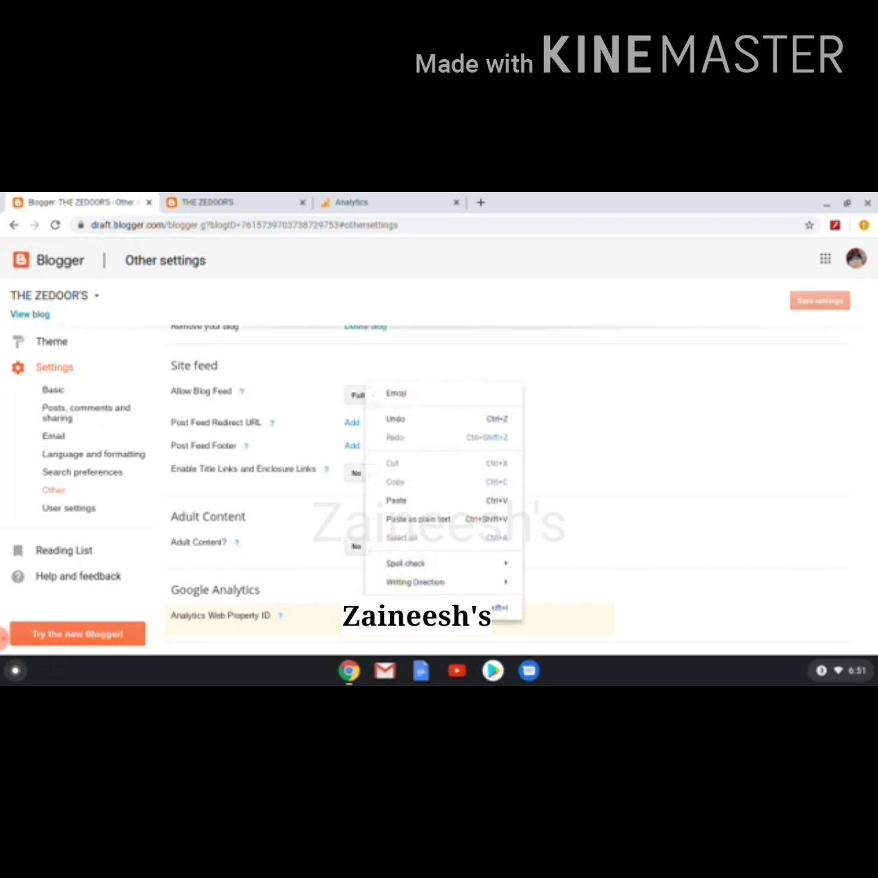
{"action": "left_click", "coordinate": [396, 500]}
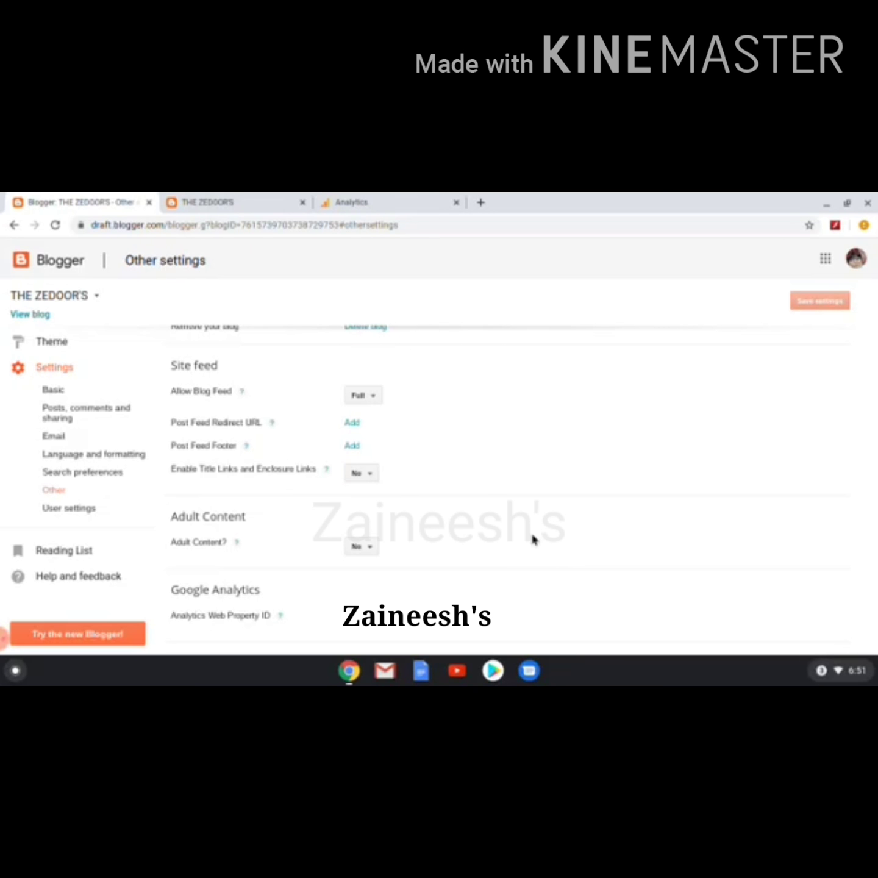
{"action": "left_click", "coordinate": [821, 303]}
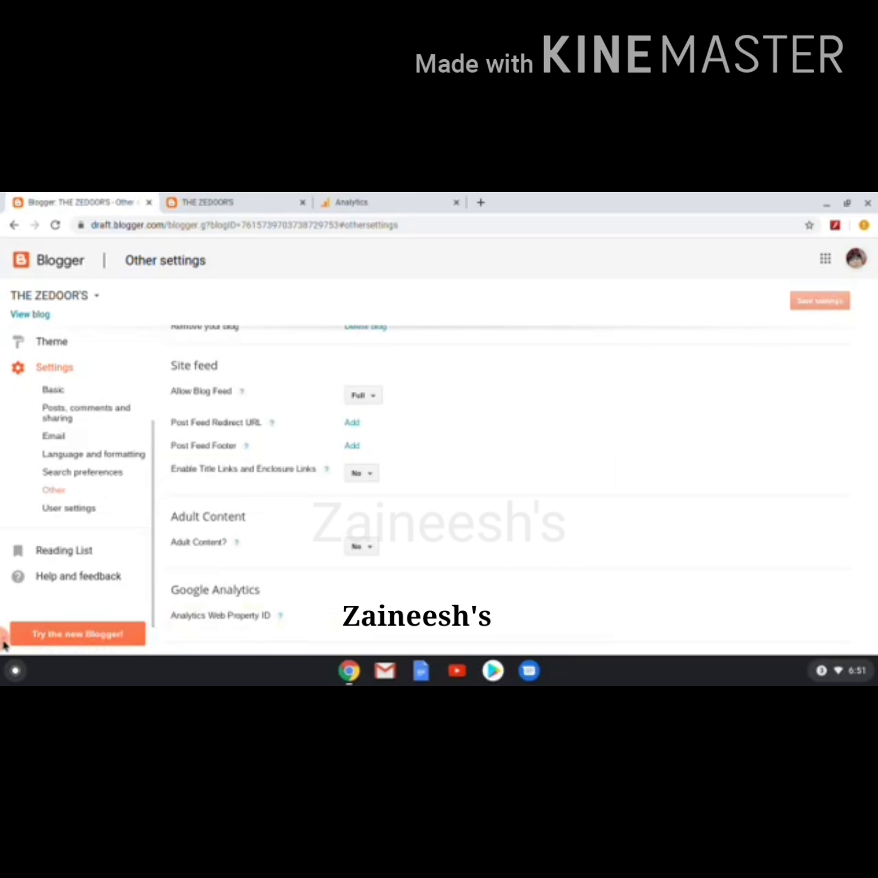
Change the Enable Title Links and Enclosure Links option, set it back to No, and save the settings.
{"action": "left_click", "coordinate": [365, 472]}
{"action": "left_click", "coordinate": [366, 496]}
{"action": "left_click", "coordinate": [370, 475]}
{"action": "left_click", "coordinate": [360, 518]}
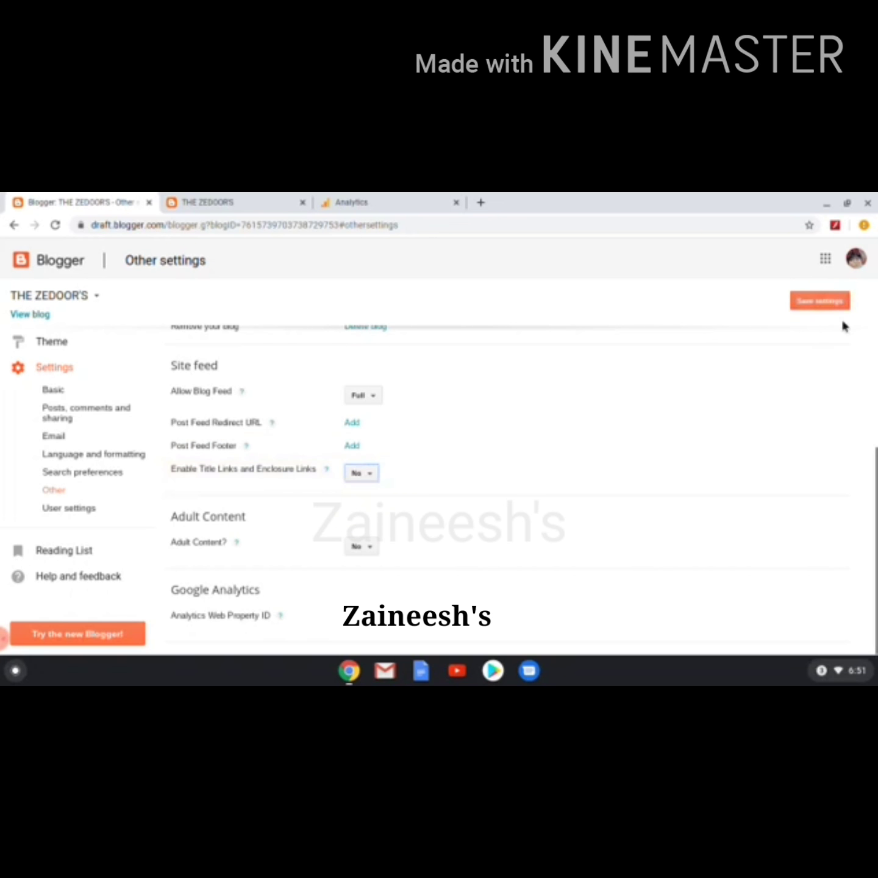
{"action": "left_click", "coordinate": [818, 304]}
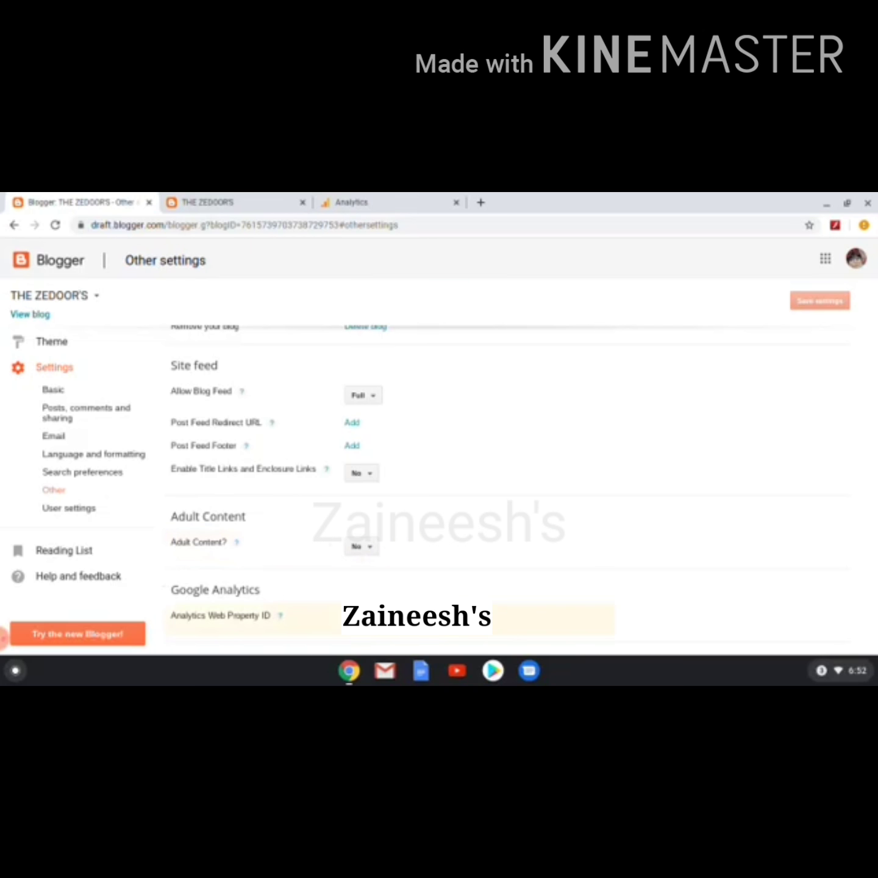
Review the blog's Basic settings, from the title, description and privacy down to HTTPS and permissions.
{"action": "scroll", "coordinate": [212, 531], "scroll_direction": "up", "scroll_amount": 3}
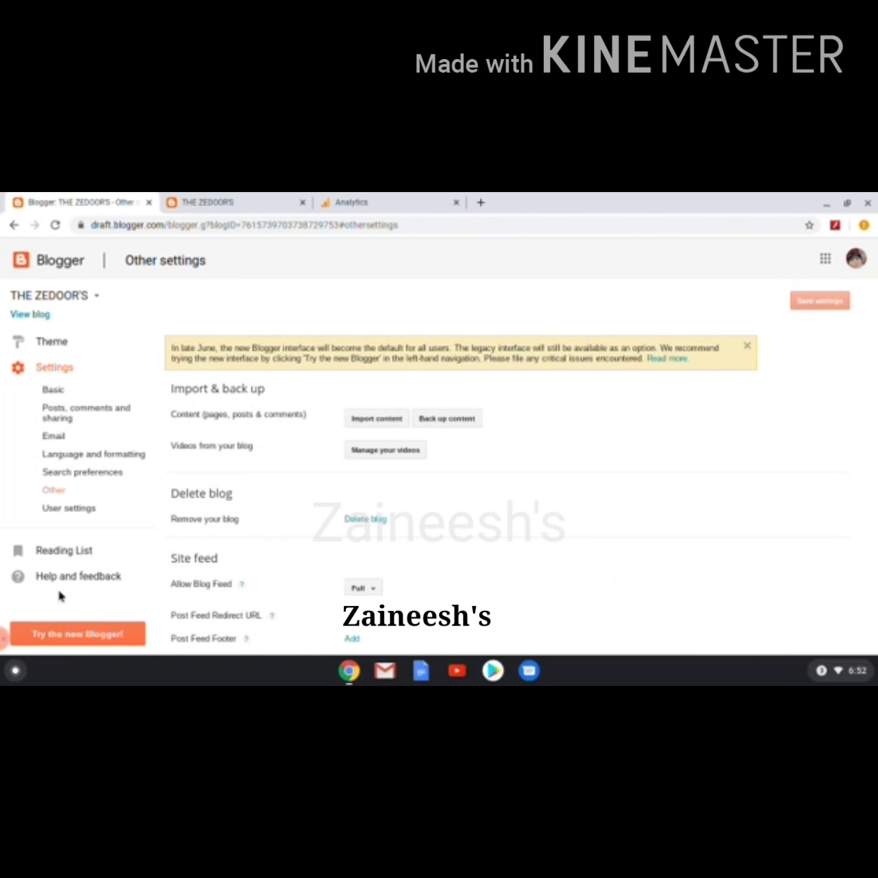
{"action": "left_click", "coordinate": [3, 637]}
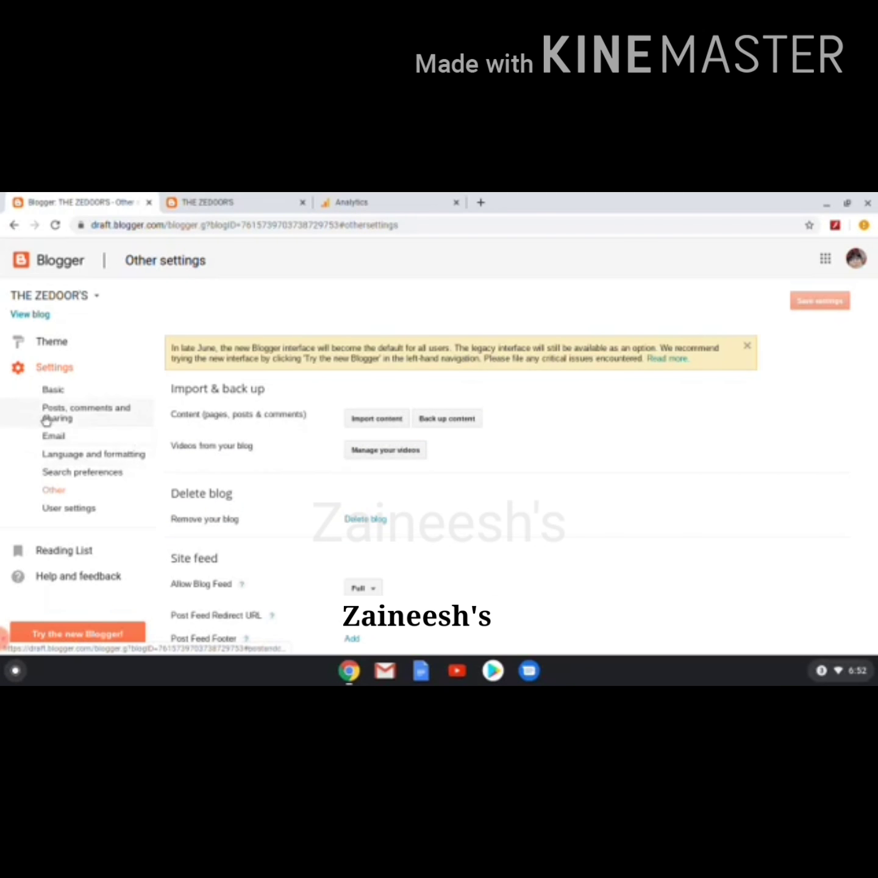
{"action": "left_click", "coordinate": [53, 391]}
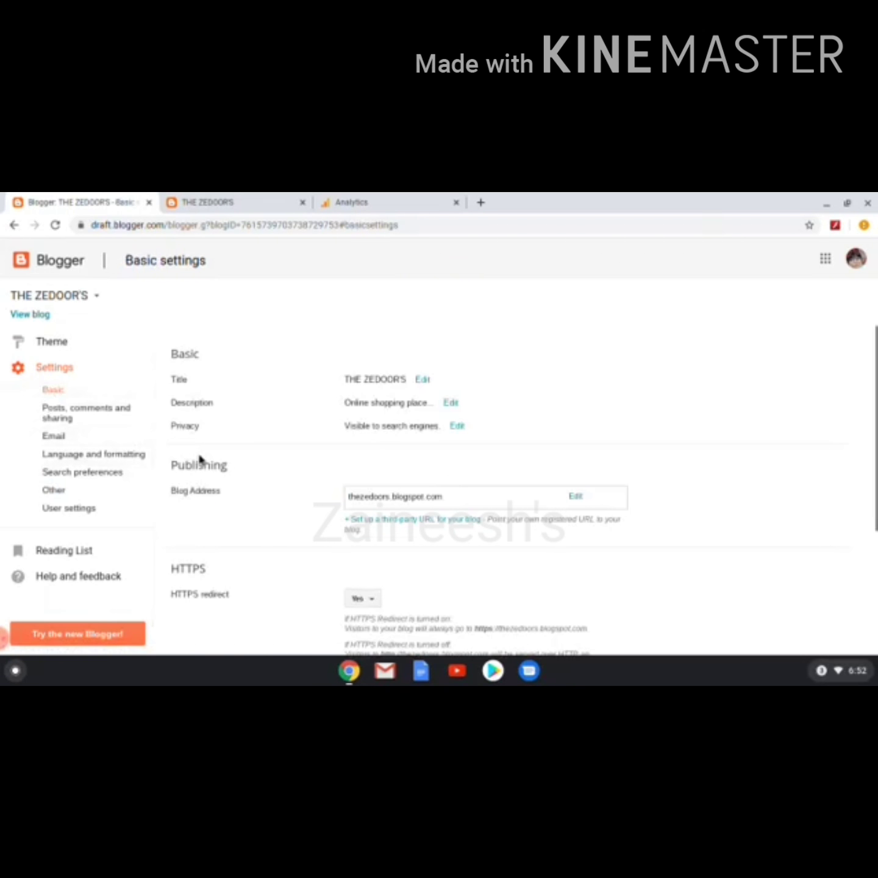
{"action": "scroll", "coordinate": [205, 464], "scroll_direction": "down", "scroll_amount": 2}
{"action": "scroll", "coordinate": [206, 464], "scroll_direction": "down", "scroll_amount": 2}
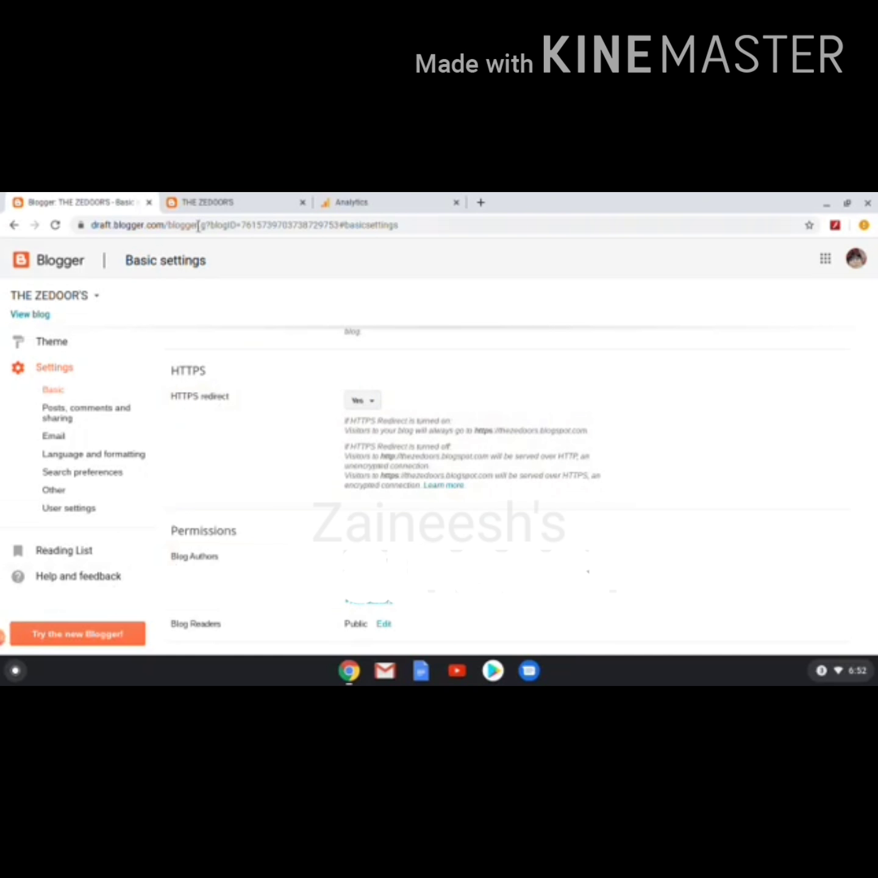
{"action": "scroll", "coordinate": [345, 500], "scroll_direction": "up", "scroll_amount": 4}
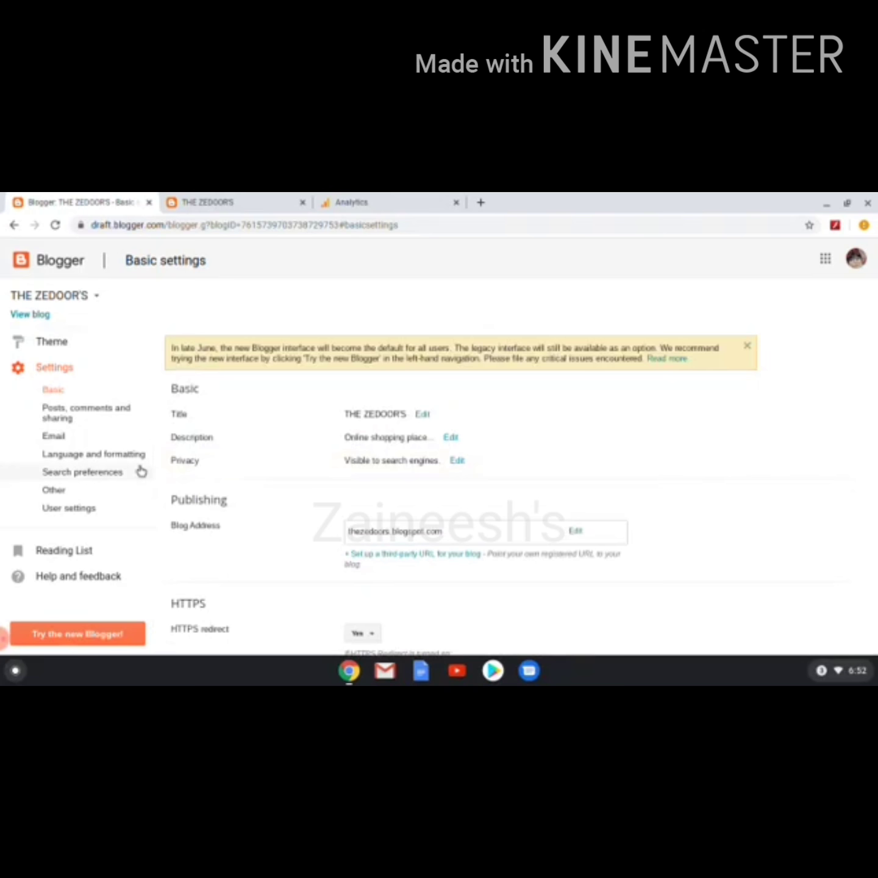
{"action": "scroll", "coordinate": [119, 460], "scroll_direction": "up", "scroll_amount": 3}
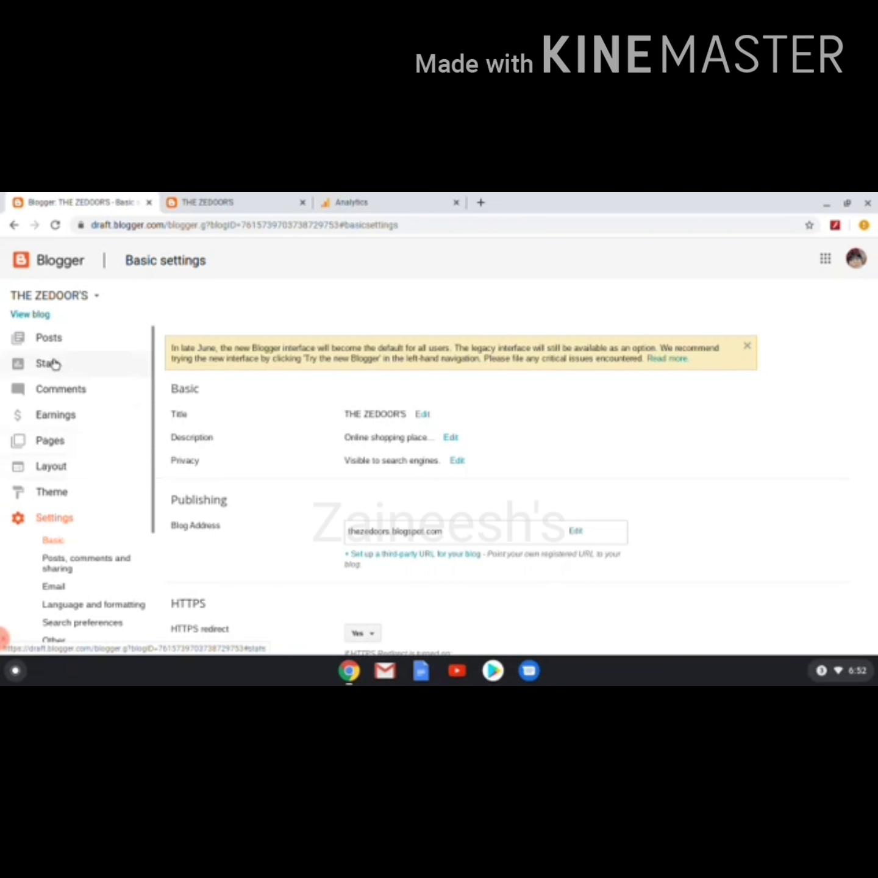